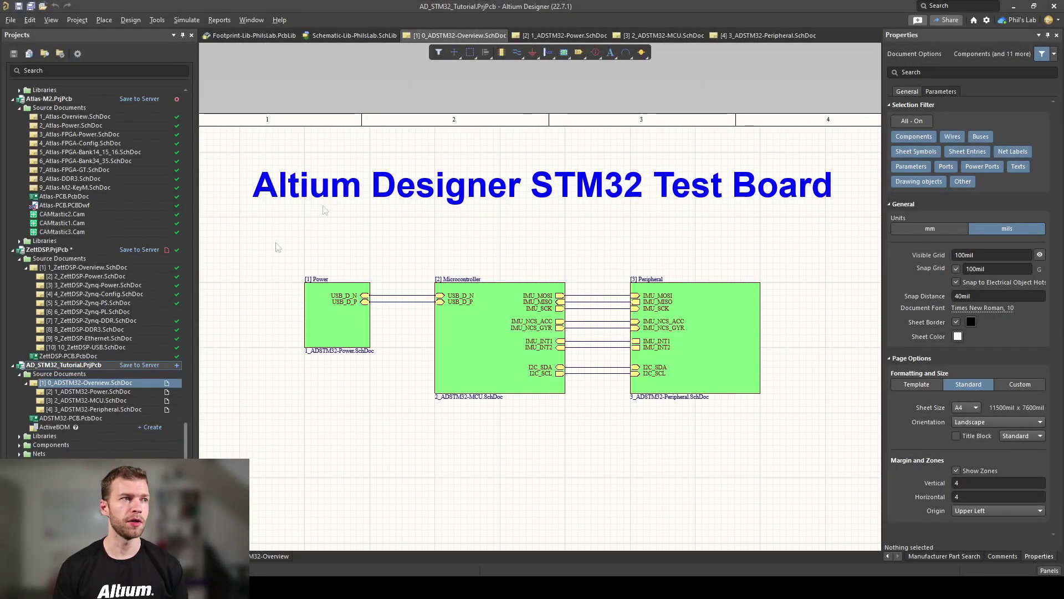
# Open the 1_ADSTM32-Power schematic with the USB C connector and buck converter
pyautogui.click(573, 38)
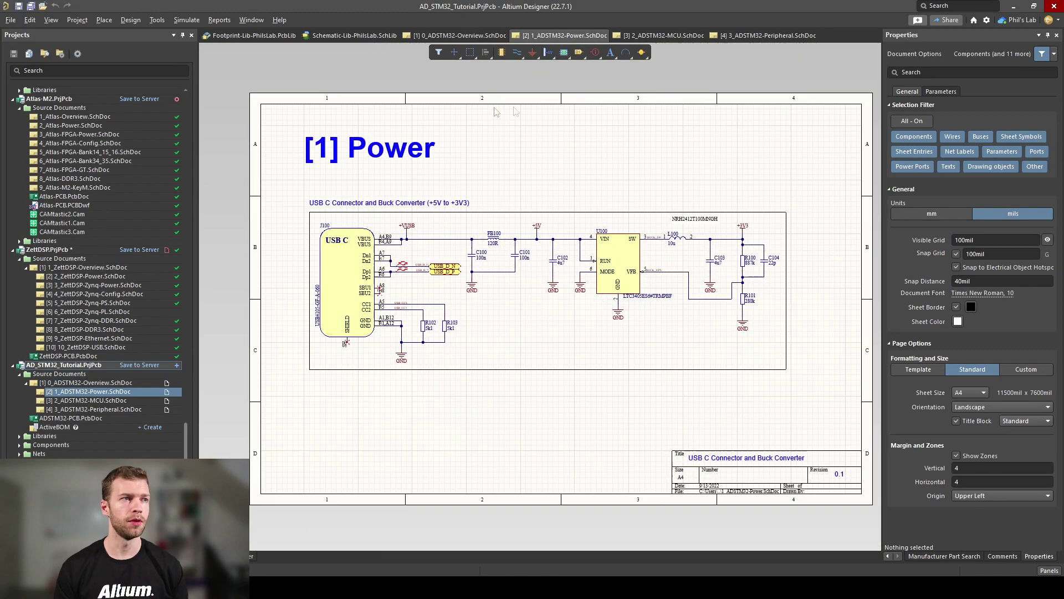
# Review the Microcontroller and Peripherals schematic sheets, then open ADSTM32-PCB.PcbDoc from Projects
pyautogui.click(664, 36)
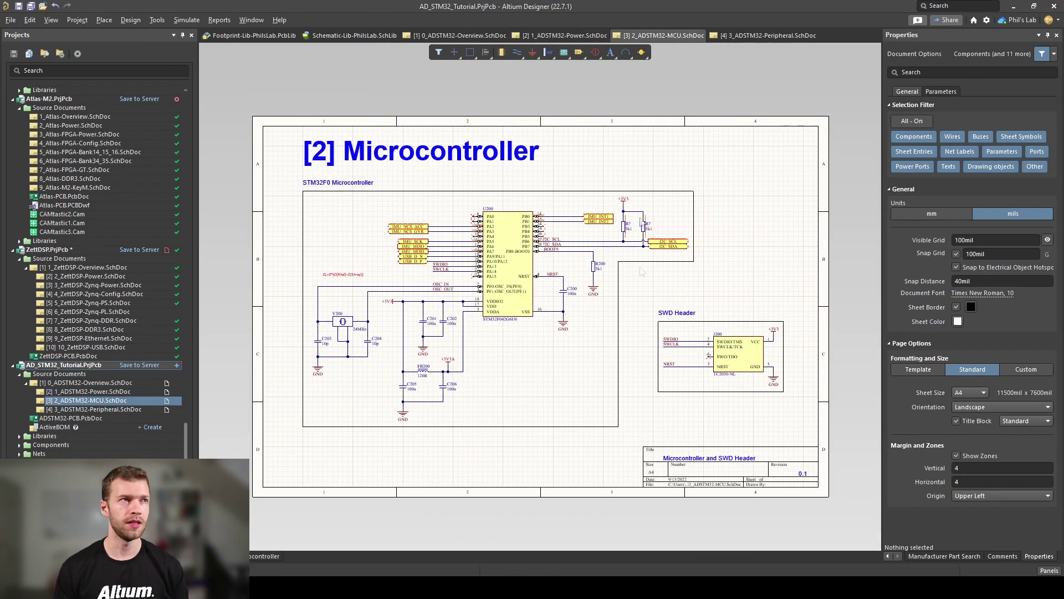
pyautogui.click(766, 37)
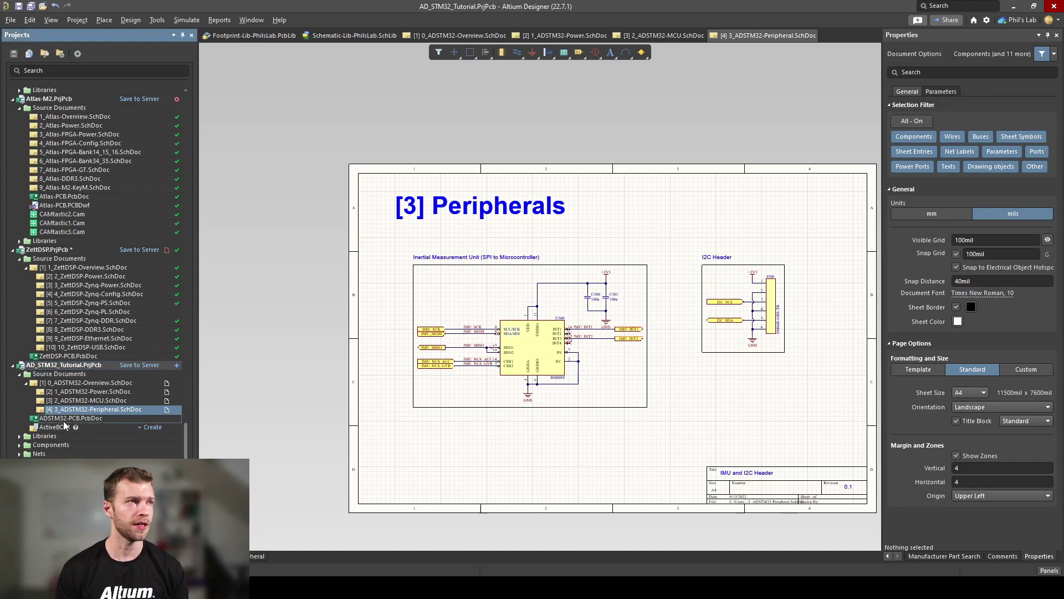
pyautogui.doubleClick(64, 421)
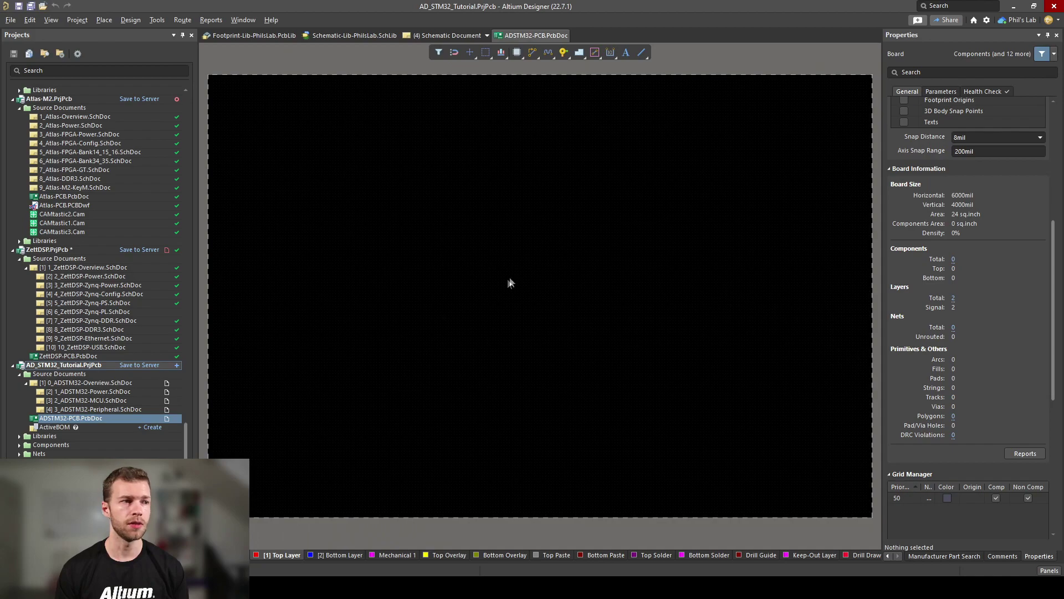
# Pan and zoom around the blank 6000 × 4000 mil board in 2D
pyautogui.moveTo(545, 267); pyautogui.dragTo(522, 279, button='right')
pyautogui.keyDown('ctrl'); pyautogui.scroll(-2, 474, 284); pyautogui.keyUp('ctrl')
pyautogui.keyDown('ctrl'); pyautogui.scroll(4, 474, 284); pyautogui.keyUp('ctrl')
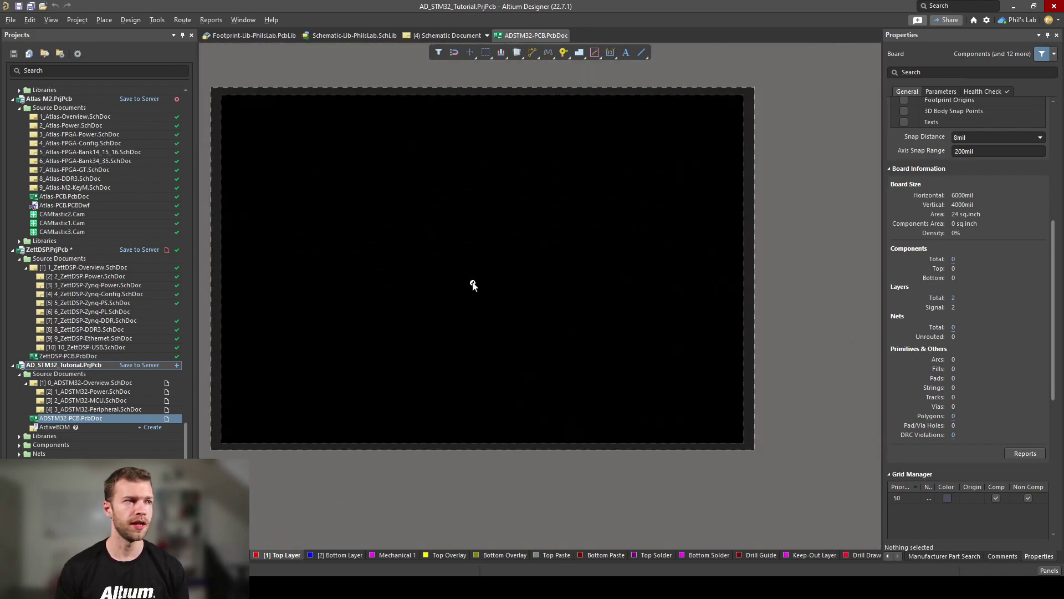
pyautogui.keyDown('ctrl'); pyautogui.scroll(-5, 473, 285); pyautogui.keyUp('ctrl')
pyautogui.keyDown('ctrl'); pyautogui.scroll(3, 473, 285); pyautogui.keyUp('ctrl')
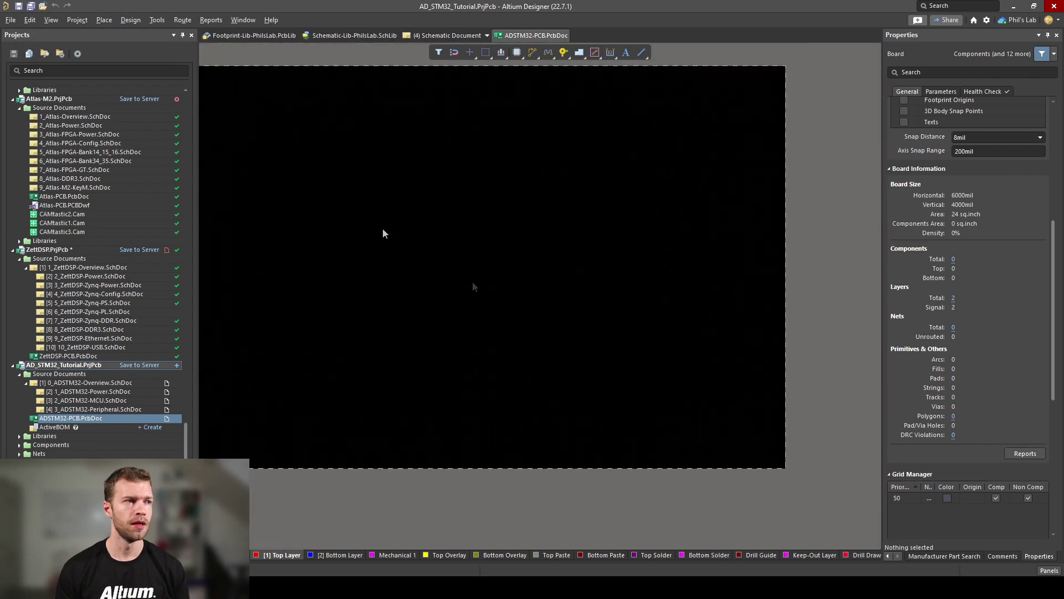
pyautogui.moveTo(382, 230); pyautogui.dragTo(726, 362)
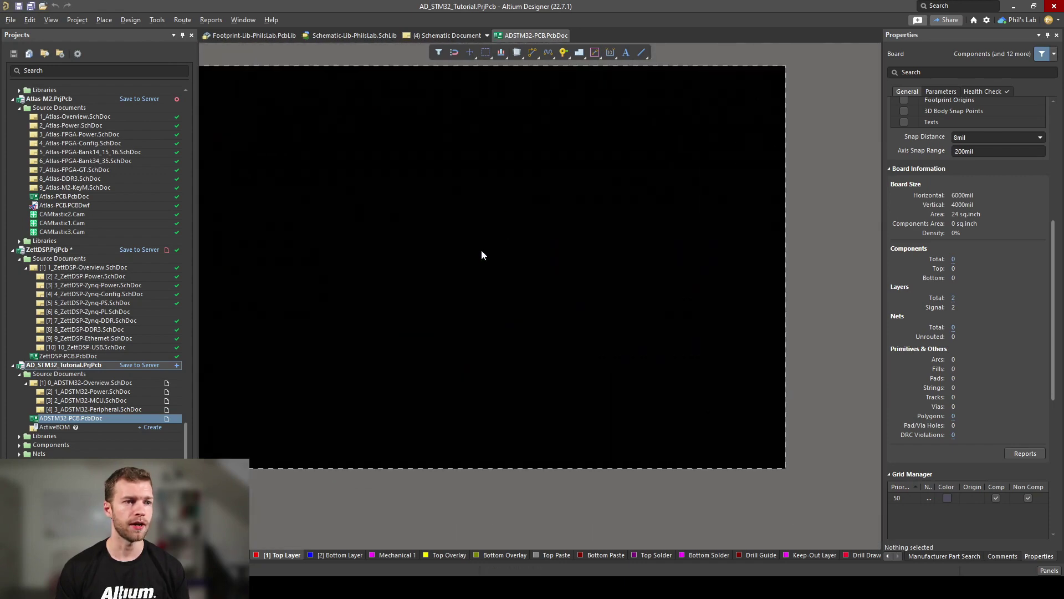
pyautogui.moveTo(481, 251); pyautogui.dragTo(527, 286, button='right')
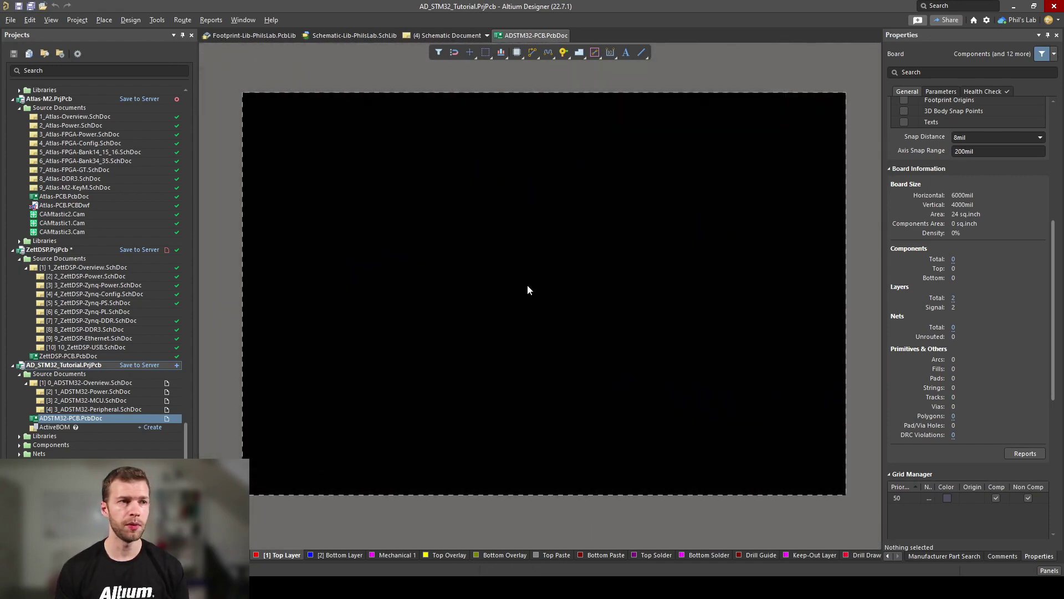
# Switch to 3D view and orbit the blank board to inspect it
pyautogui.press('3')
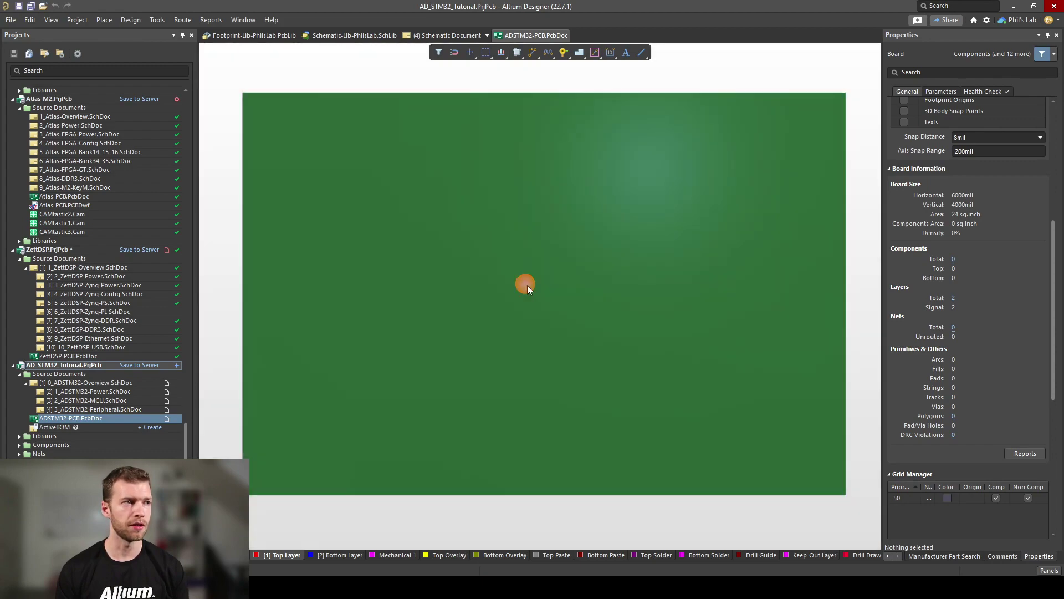
pyautogui.moveTo(618, 363)
pyautogui.keyDown('shift'); pyautogui.mouseDown(button='right')
pyautogui.moveTo(615, 351)
pyautogui.moveTo(463, 278)
pyautogui.moveTo(627, 363)
pyautogui.mouseUp(button='right'); pyautogui.keyUp('shift')
pyautogui.keyDown('ctrl'); pyautogui.scroll(-5, 581, 297); pyautogui.keyUp('ctrl')
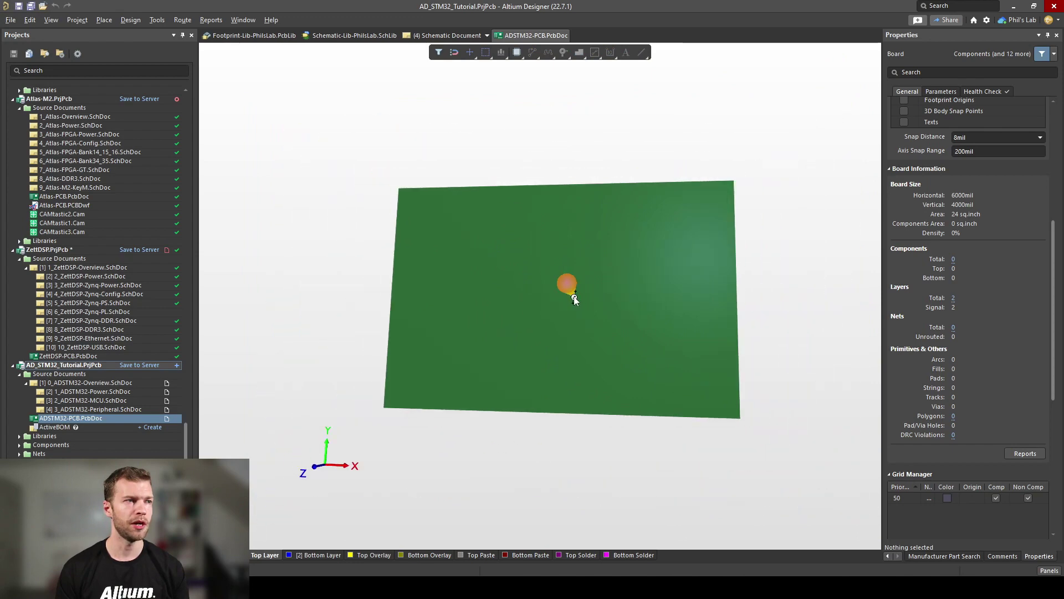
pyautogui.keyDown('ctrl'); pyautogui.scroll(5, 574, 302); pyautogui.keyUp('ctrl')
pyautogui.keyDown('shift'); pyautogui.moveTo(574, 302); pyautogui.dragTo(358, 344, button='right'); pyautogui.keyUp('shift')
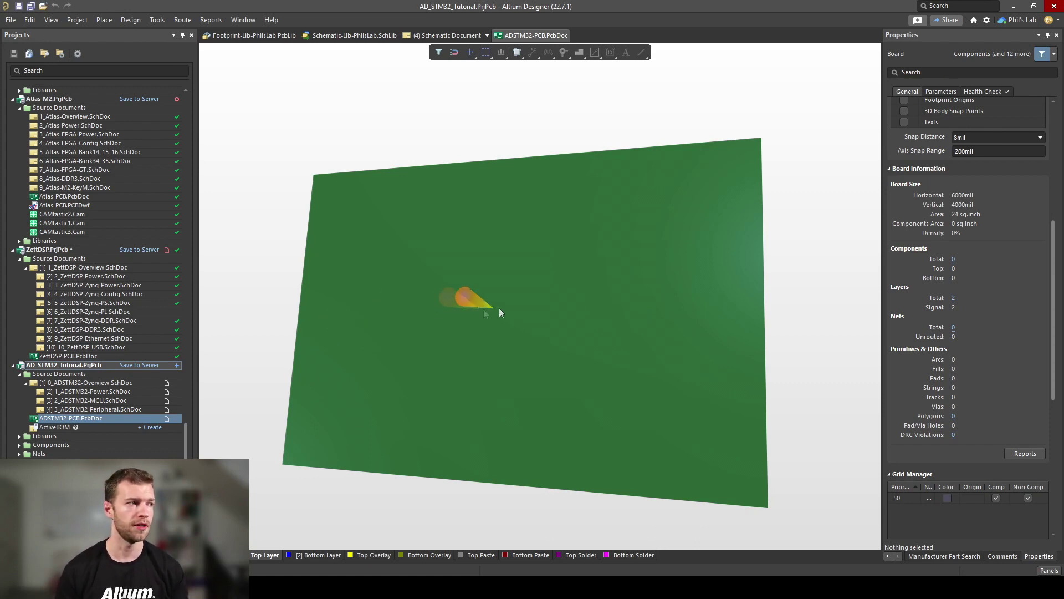
# Return to 2D and switch the board units to mm in the Properties panel
pyautogui.press('2')
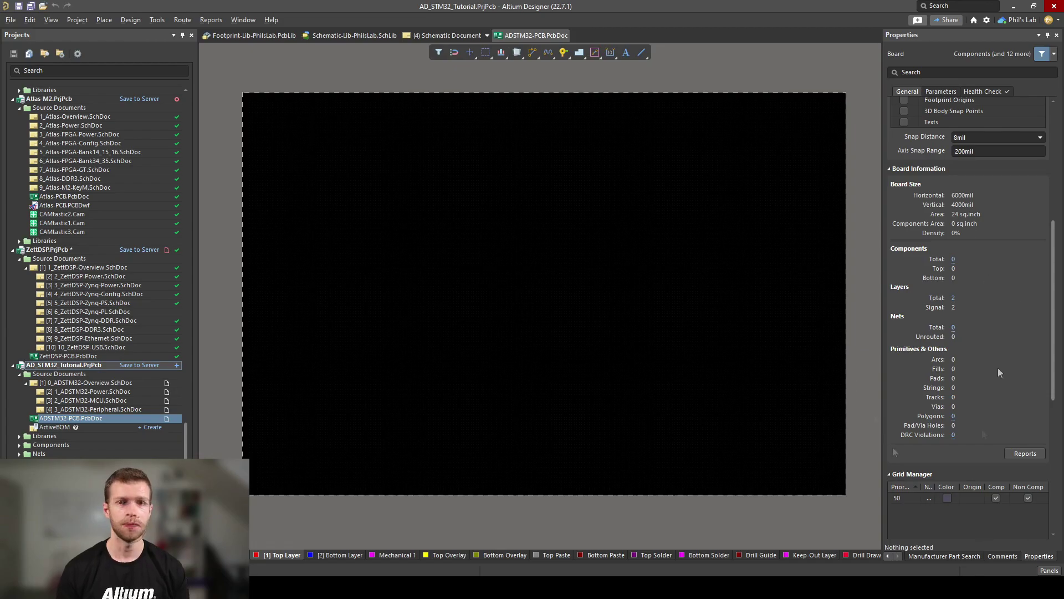
pyautogui.click(1049, 571)
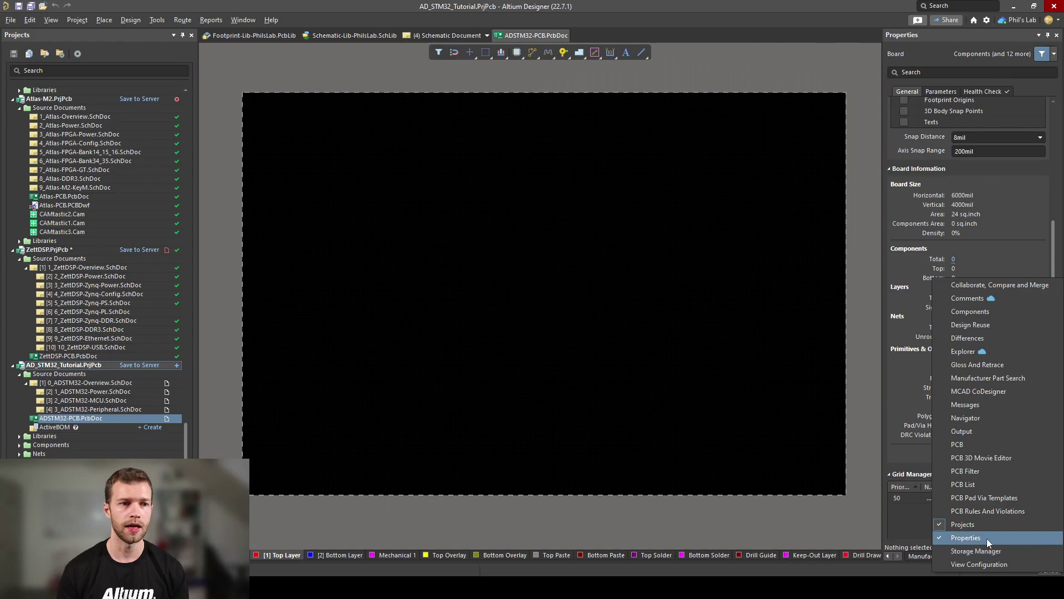
pyautogui.click(738, 380)
pyautogui.scroll(-5, 985, 349)
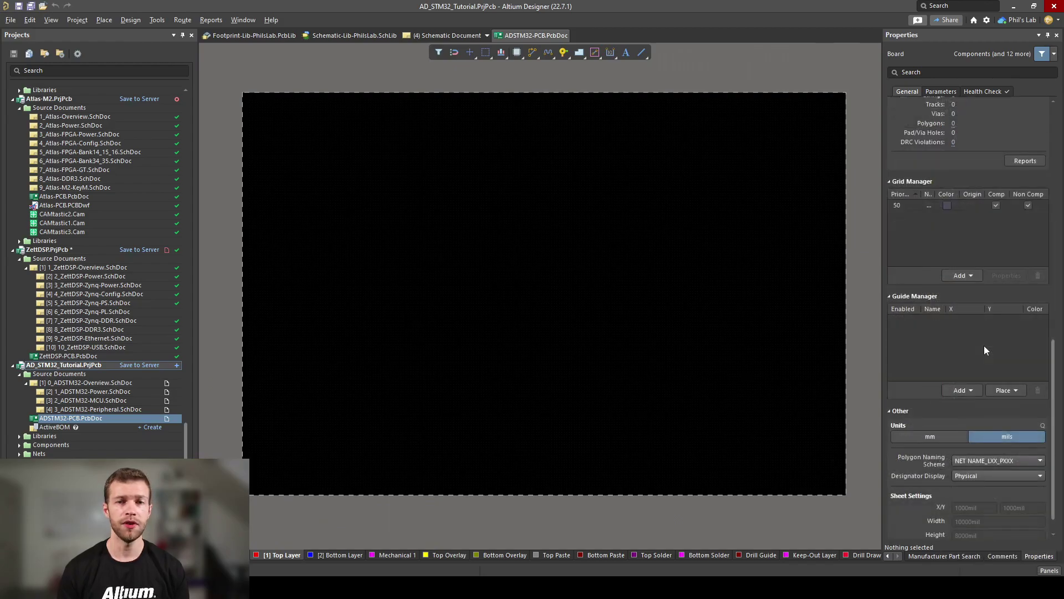
pyautogui.scroll(-1, 984, 349)
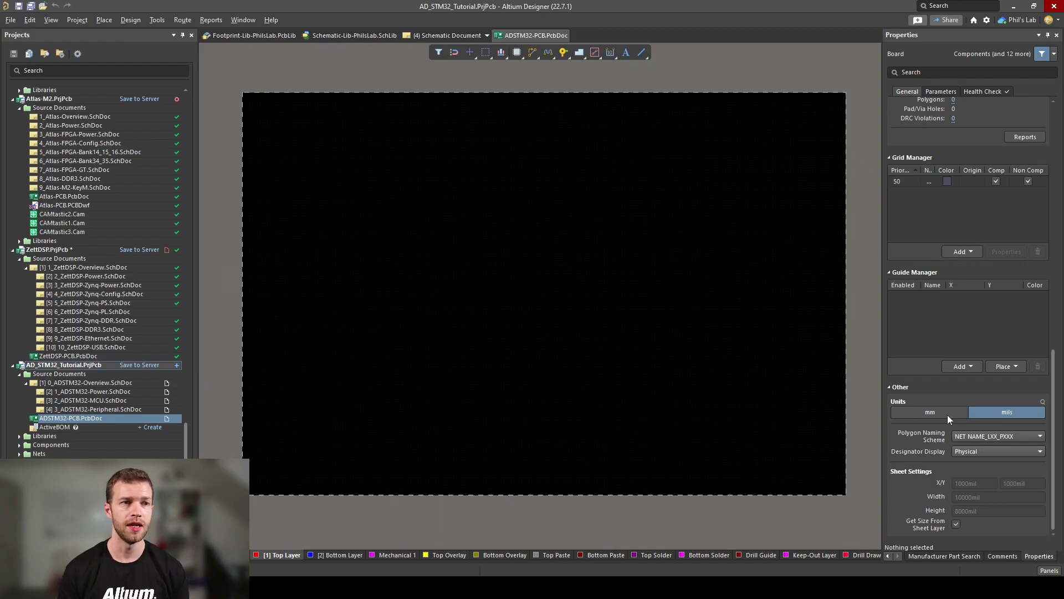
pyautogui.click(932, 413)
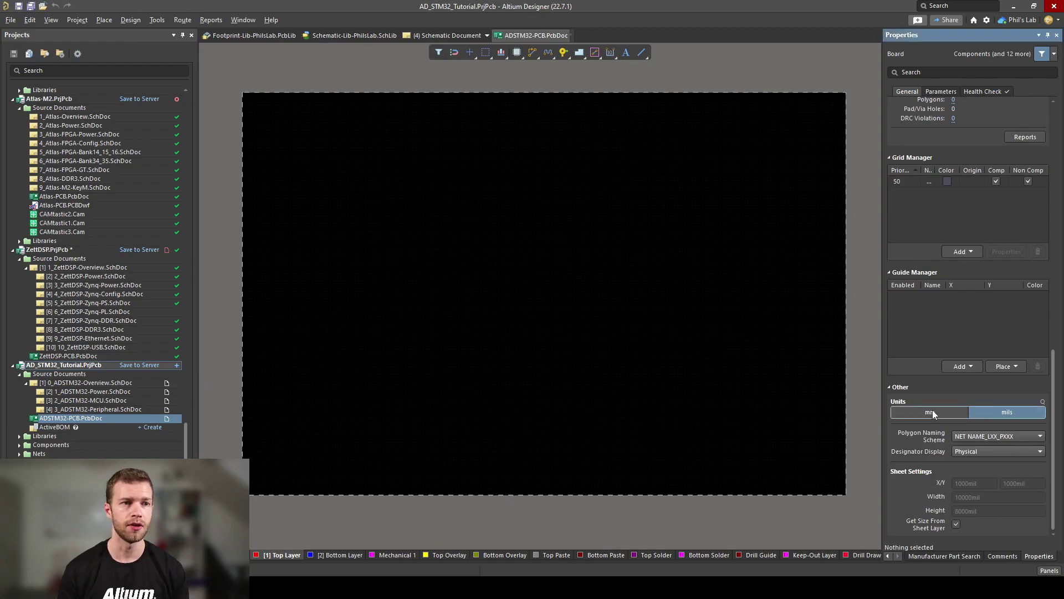
# Set the snap grid to 0.500 mm, briefly trying 0.100 mm before switching back
pyautogui.rightClick(564, 312)
pyautogui.press('g')
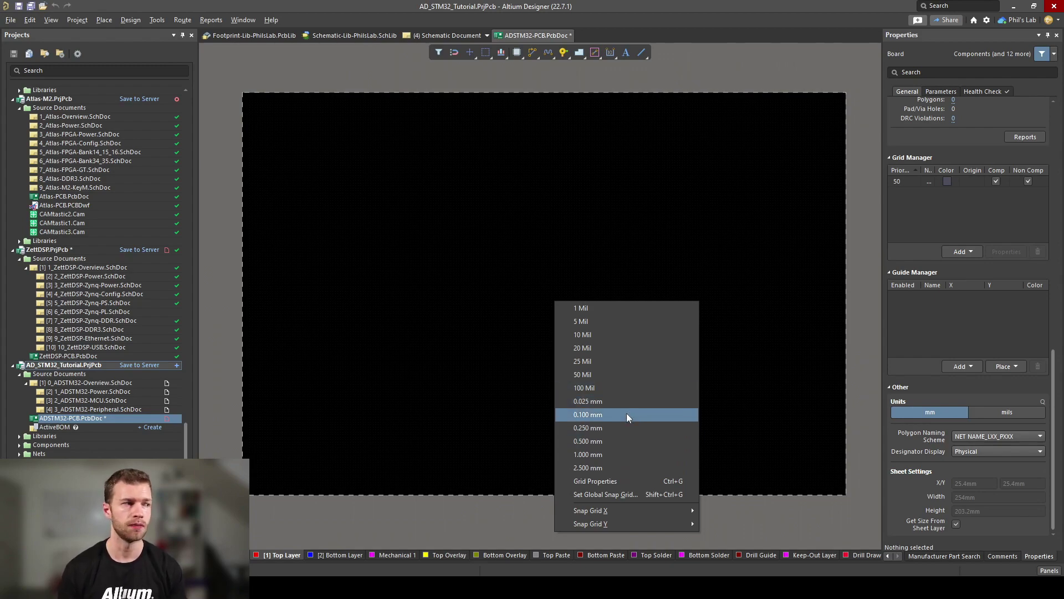
pyautogui.click(610, 440)
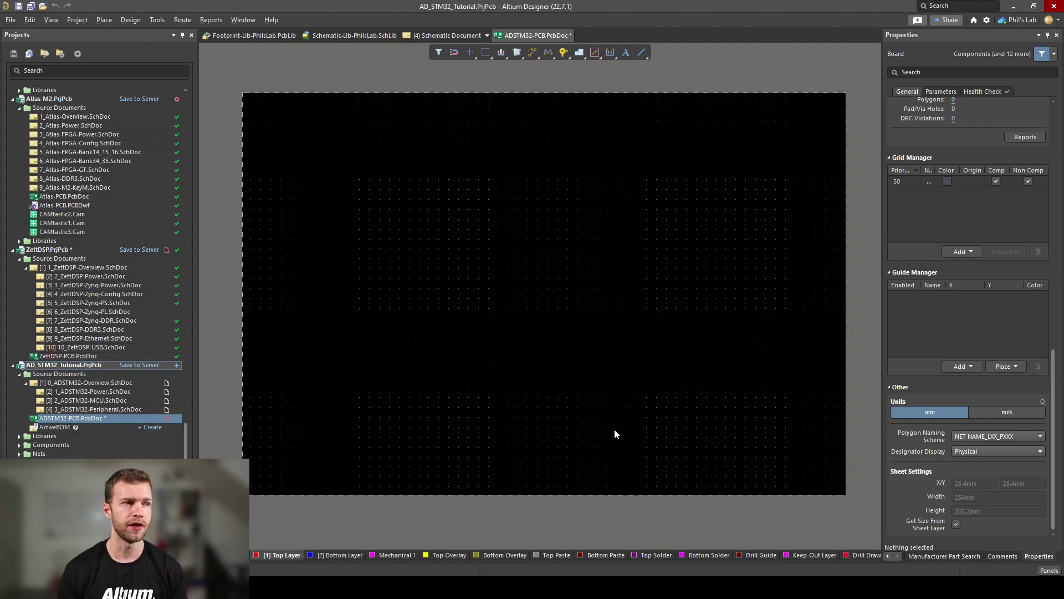
pyautogui.keyDown('ctrl'); pyautogui.scroll(3, 514, 325); pyautogui.keyUp('ctrl')
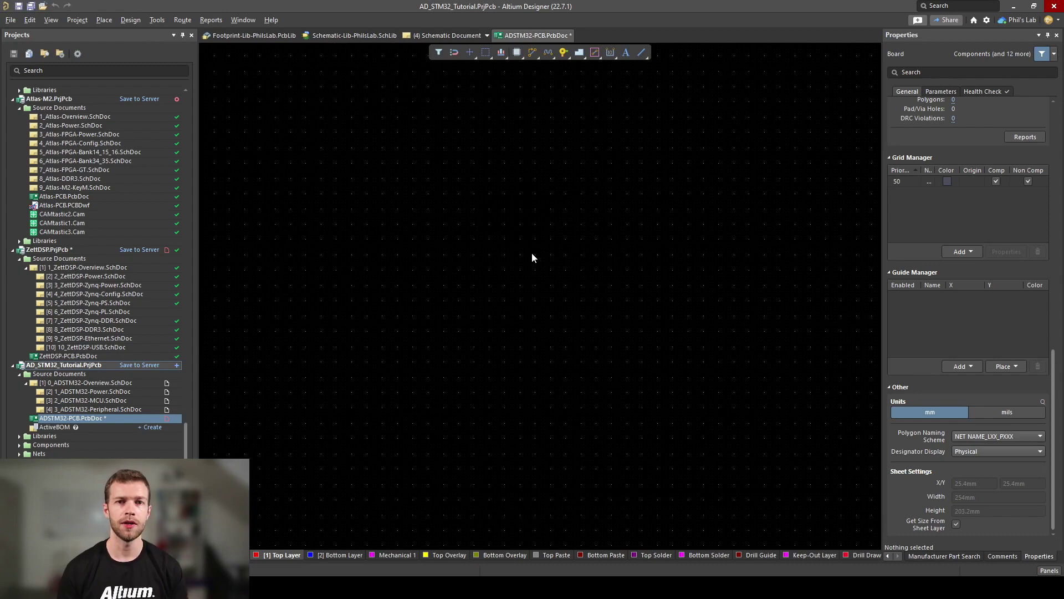
pyautogui.press('g')
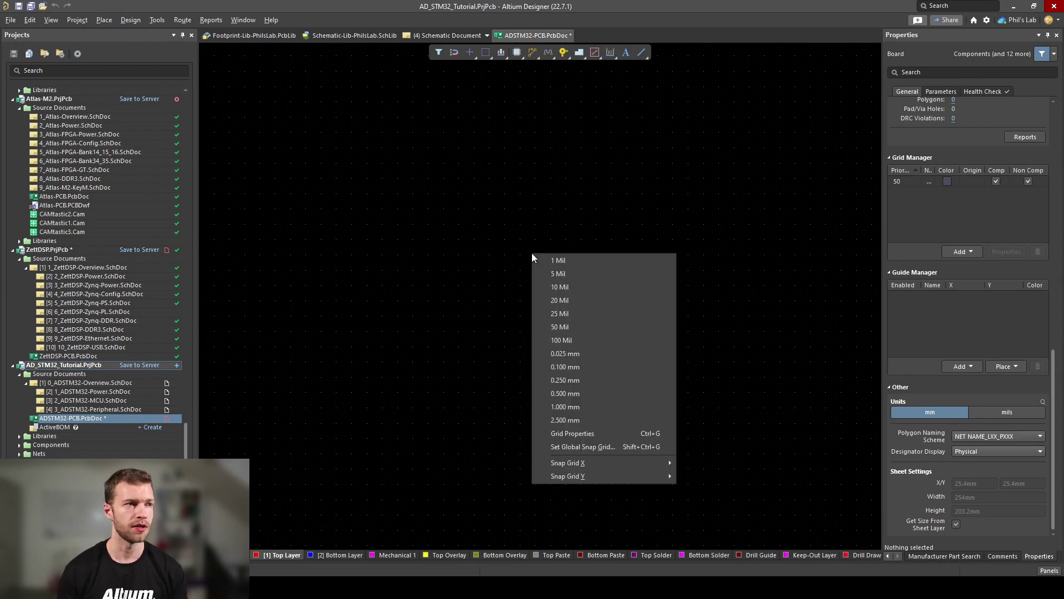
pyautogui.click(571, 368)
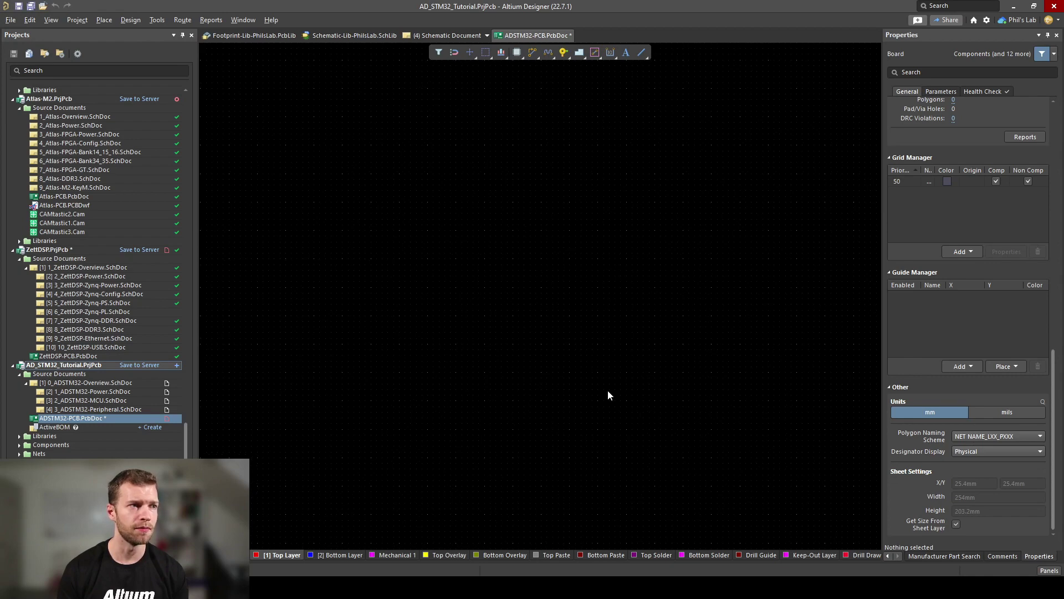
pyautogui.keyDown('ctrl'); pyautogui.scroll(-3, 603, 395); pyautogui.keyUp('ctrl')
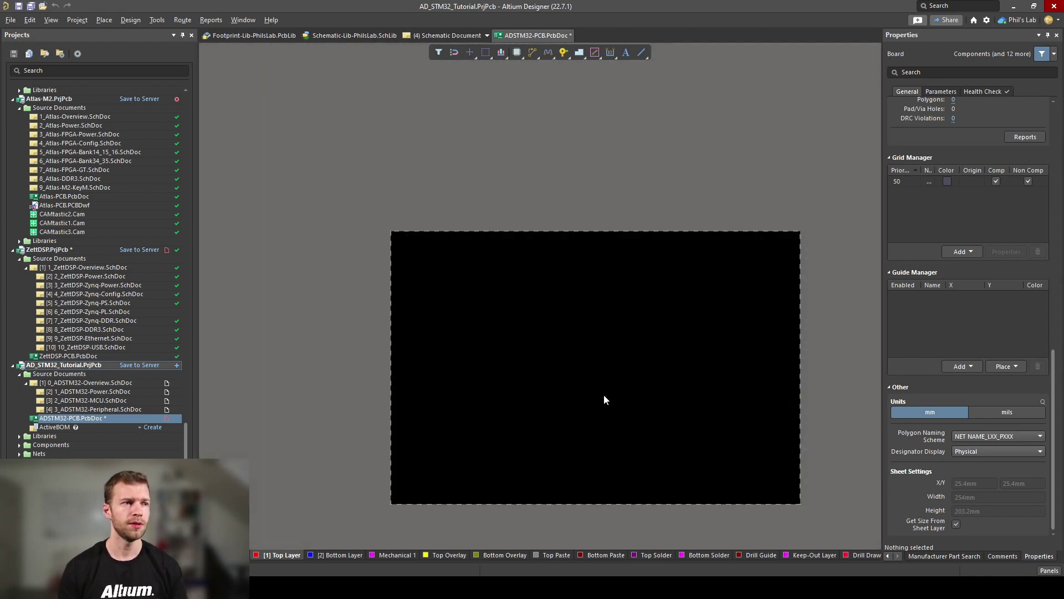
pyautogui.press('g')
pyautogui.click(637, 304)
pyautogui.moveTo(620, 344); pyautogui.dragTo(584, 308, button='right')
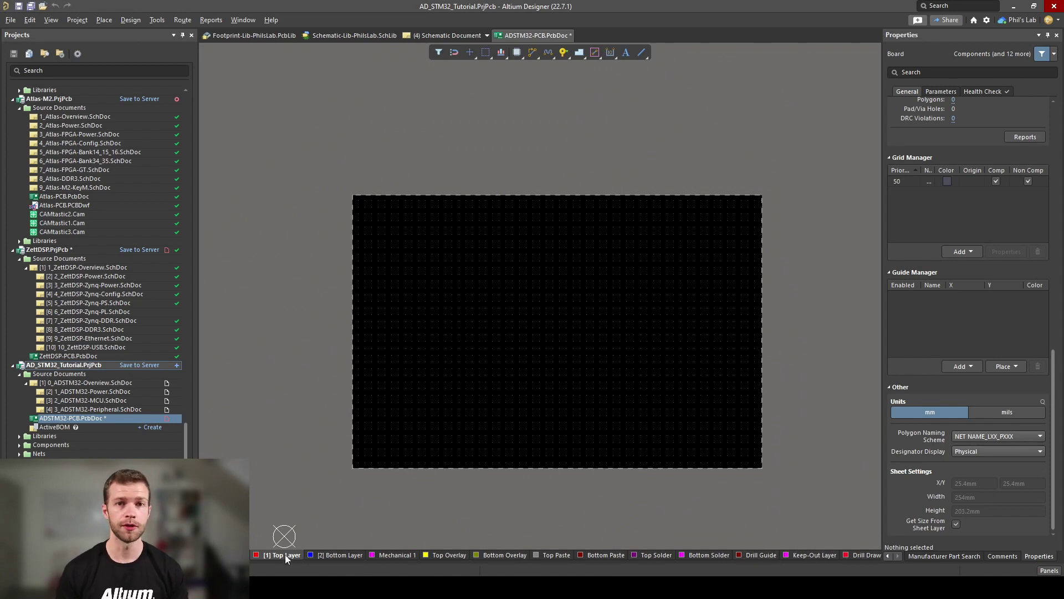
# Step through Bottom Layer and Top Overlay to make Bottom Overlay active, checking its layer options
pyautogui.click(333, 557)
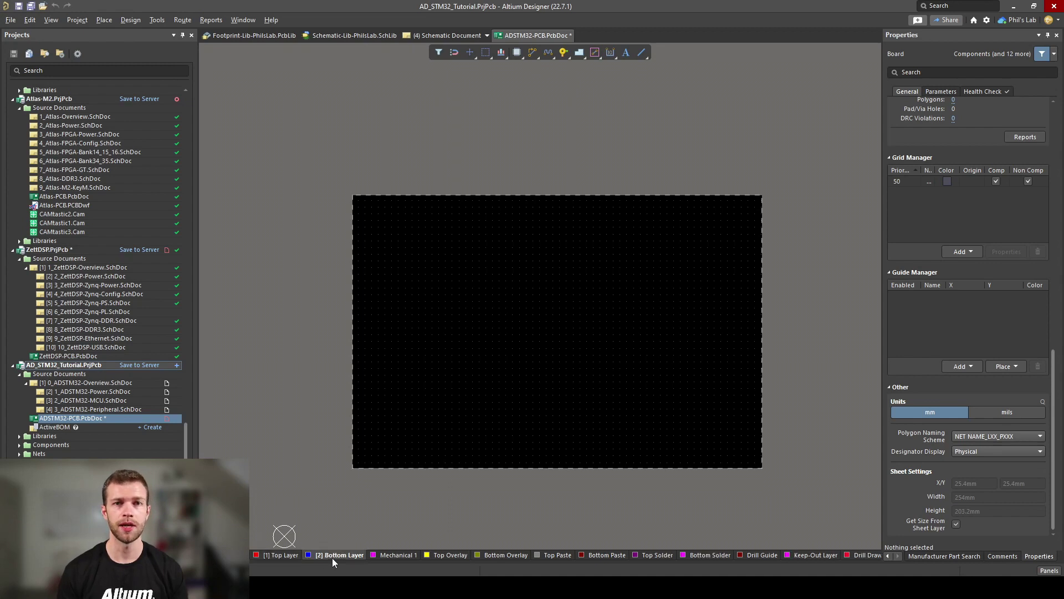
pyautogui.press('KP_Multiply')
pyautogui.press('KP_Multiply')
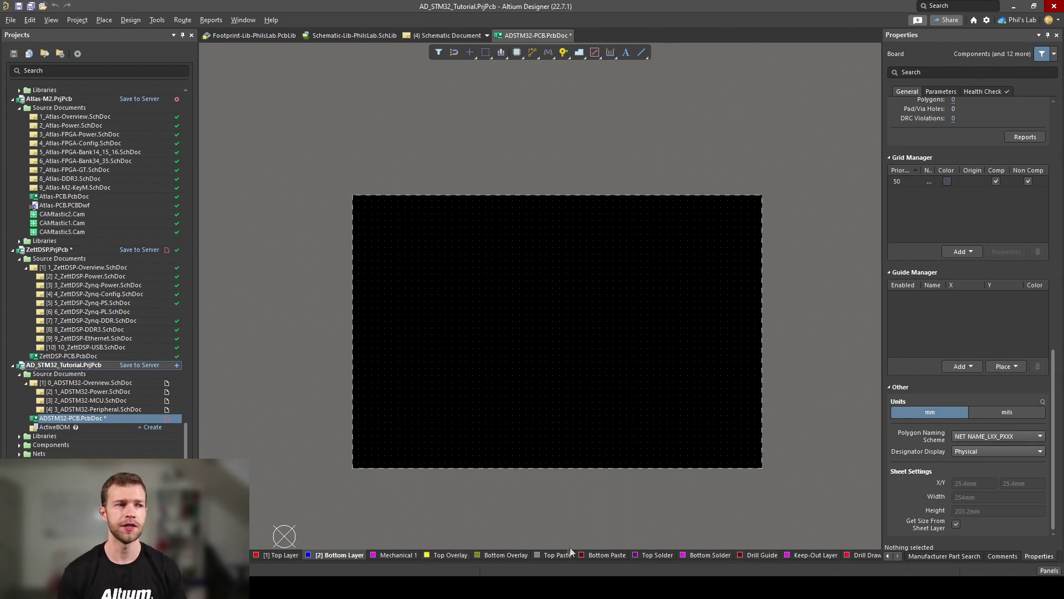
pyautogui.click(447, 557)
pyautogui.click(501, 554)
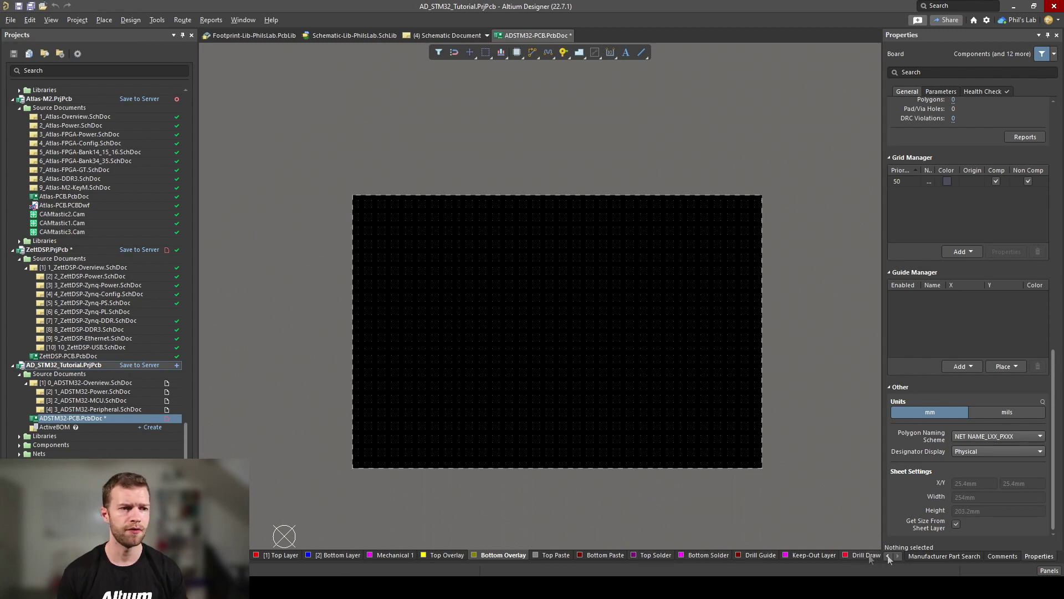
pyautogui.rightClick(511, 555)
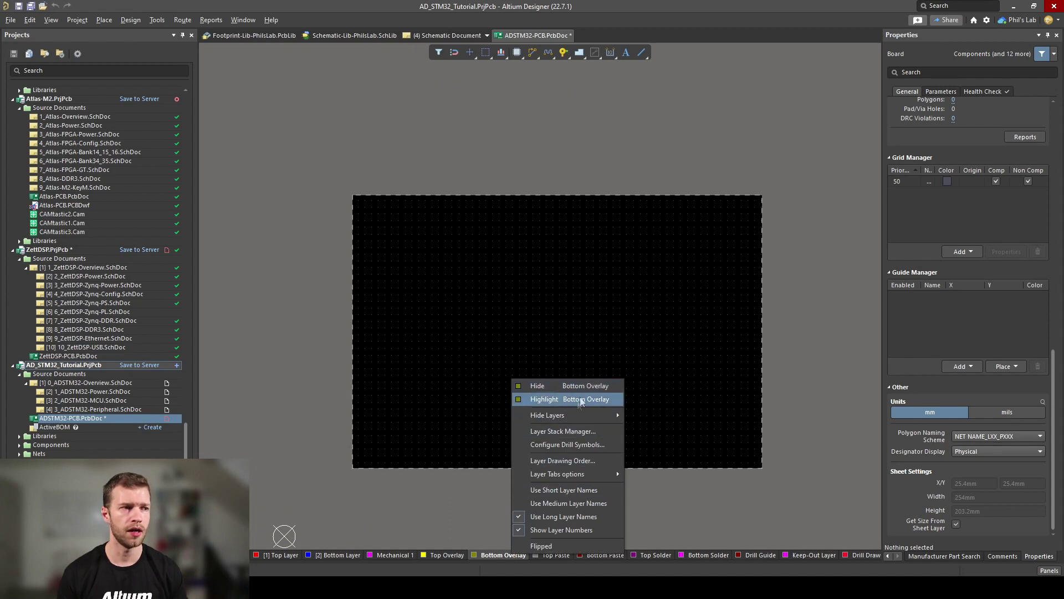
pyautogui.click(497, 351)
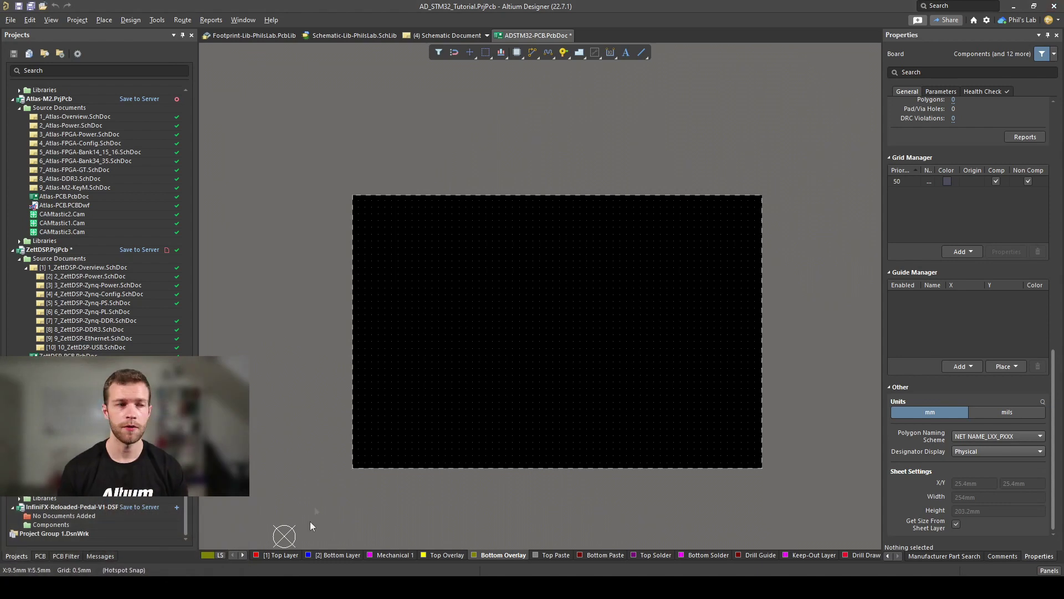
# Hide and re-show the Top and Bottom copper layers in View Configuration, then close it
pyautogui.click(206, 555)
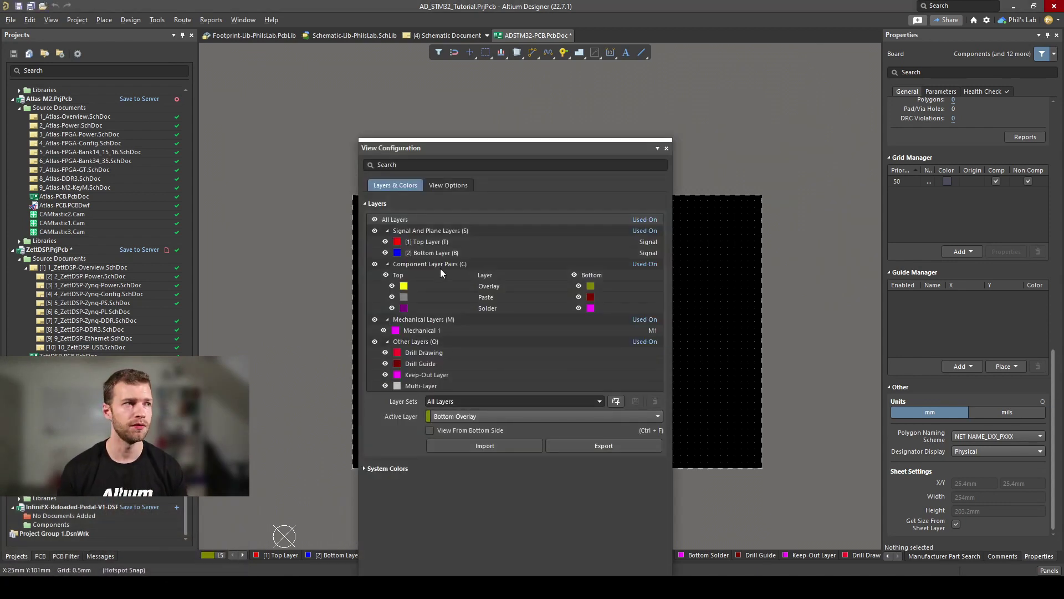
pyautogui.click(385, 252)
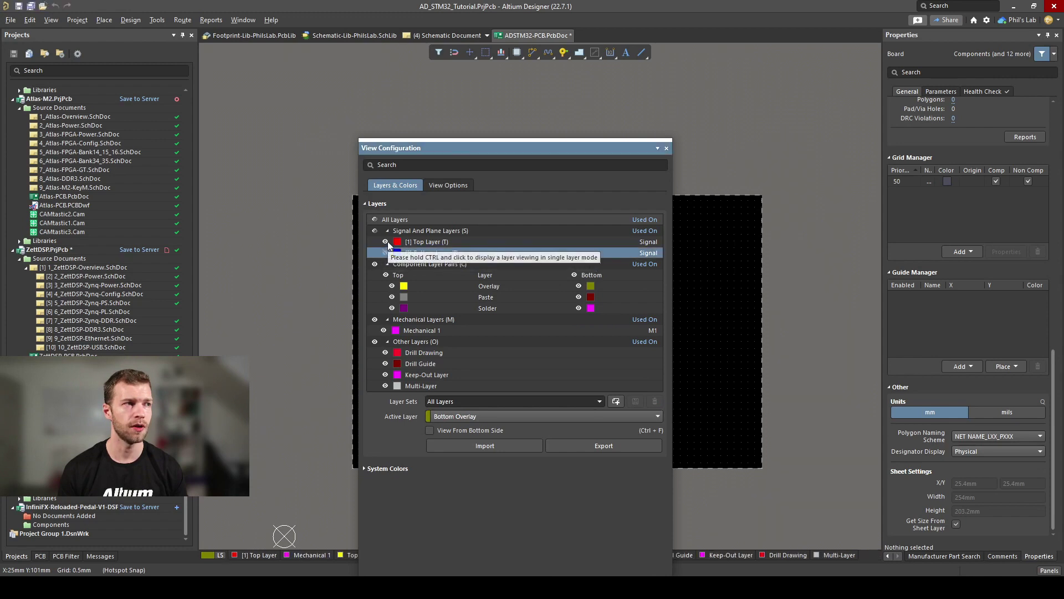
pyautogui.click(386, 244)
pyautogui.click(385, 253)
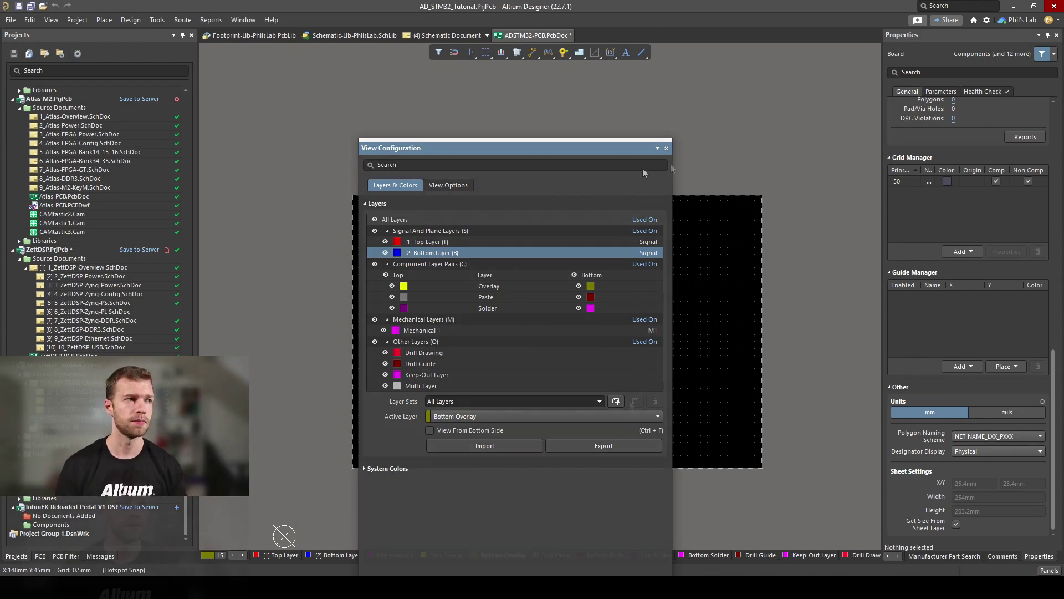
pyautogui.click(666, 148)
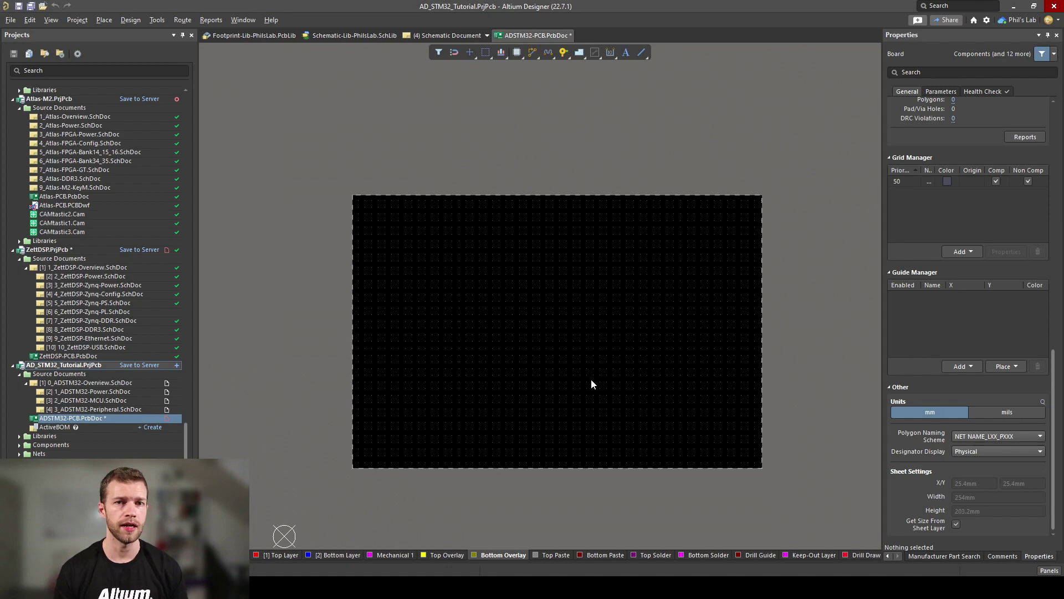
# Open the Layer Stack Manager and browse the stackup presets without applying one
pyautogui.click(139, 20)
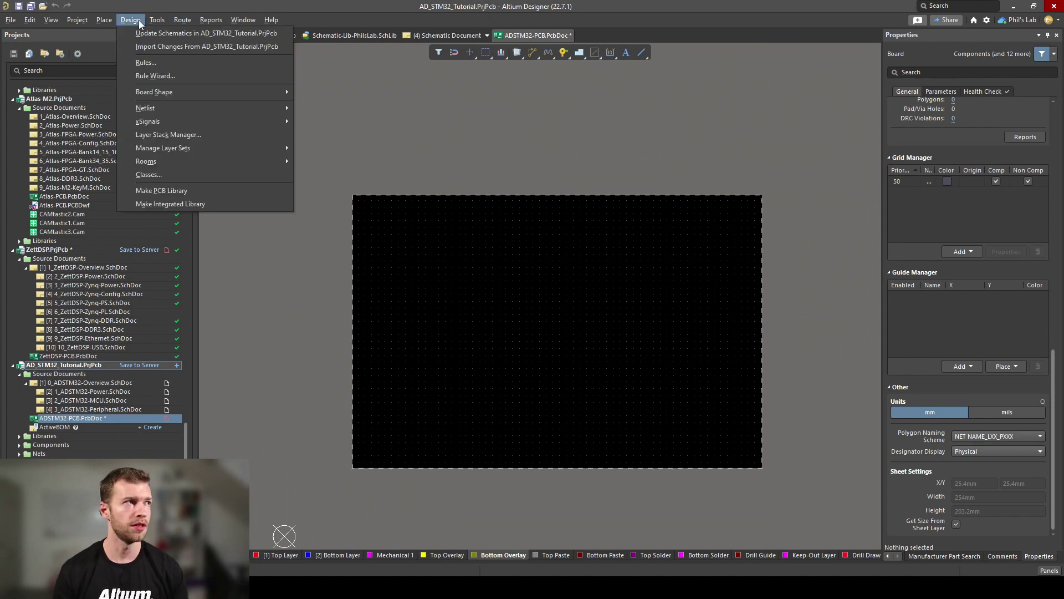
pyautogui.click(165, 134)
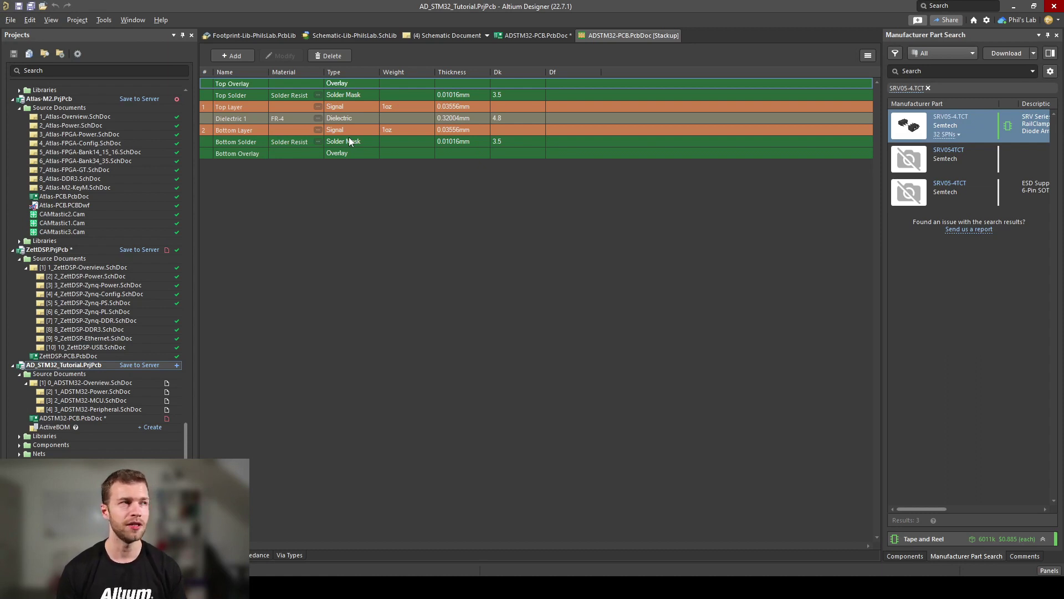
pyautogui.click(108, 25)
pyautogui.moveTo(138, 75)
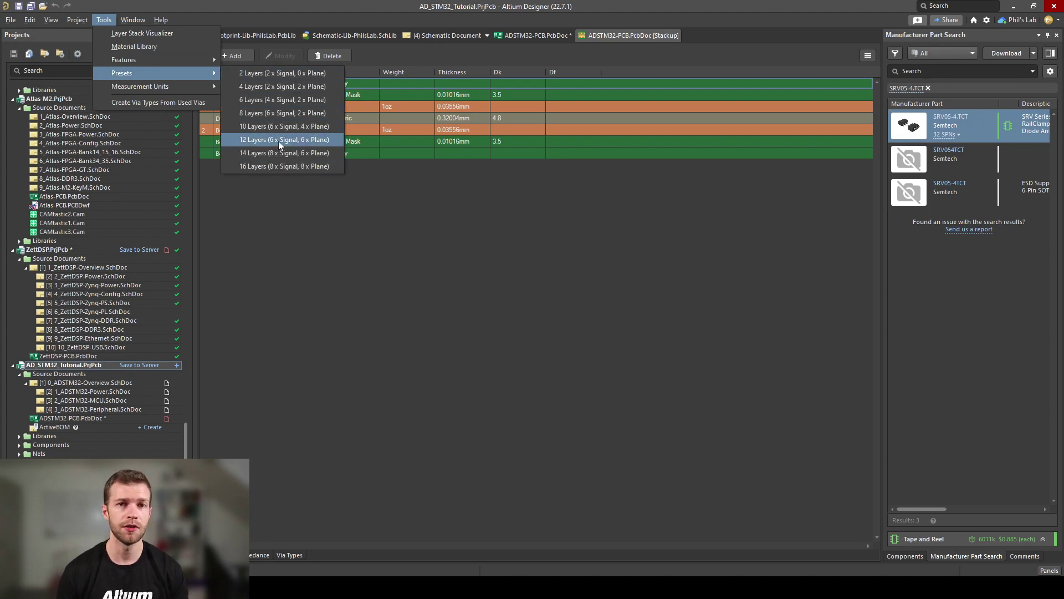
pyautogui.click(398, 191)
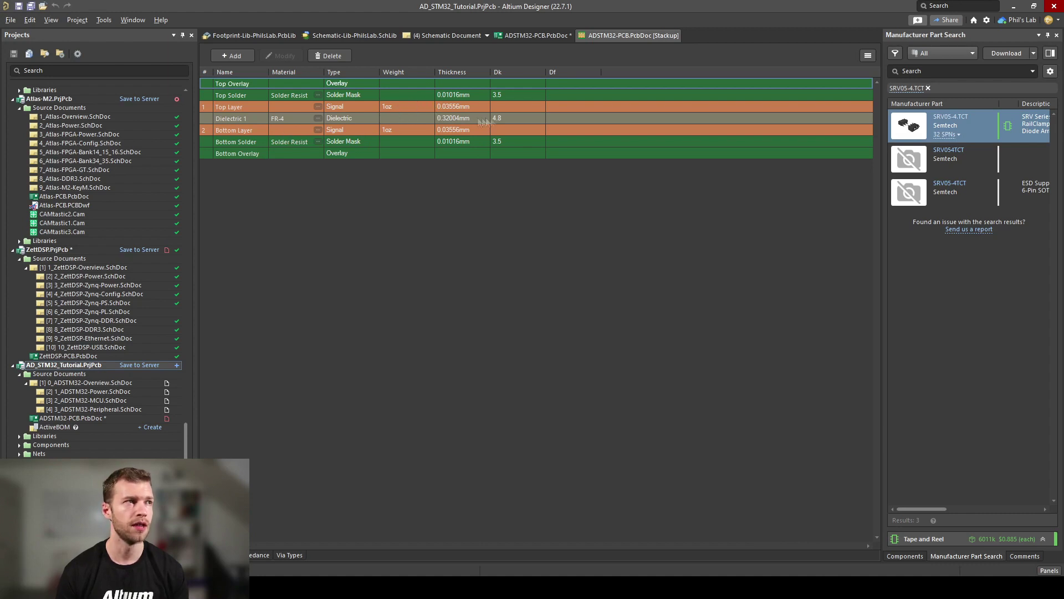
# Set Dielectric 1 thickness to 1.6mm and its Dk to 4.6
pyautogui.click(448, 117)
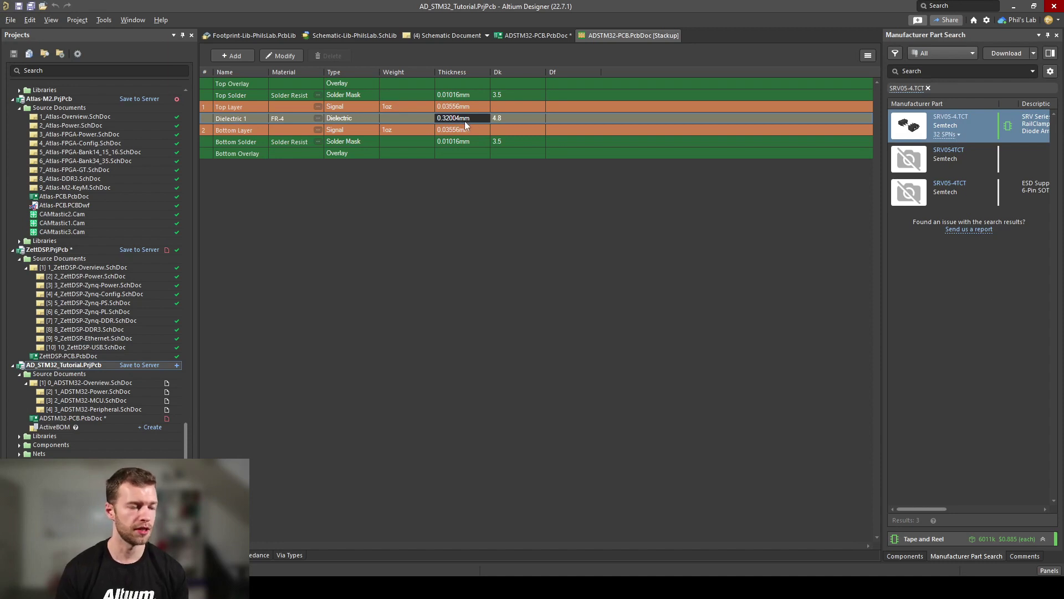
pyautogui.write('1')
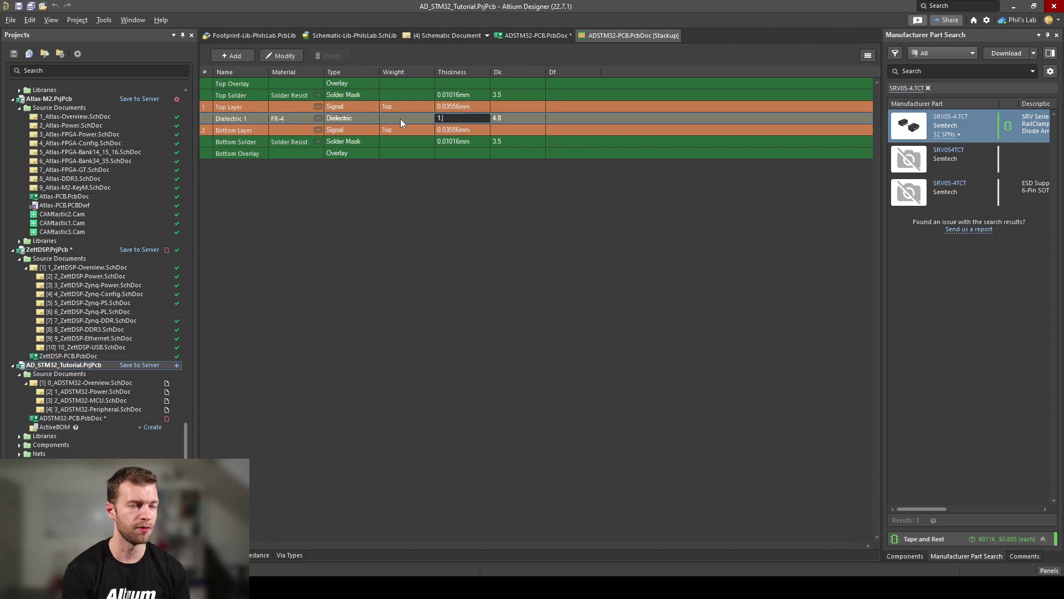
pyautogui.write('.6')
pyautogui.press('Return')
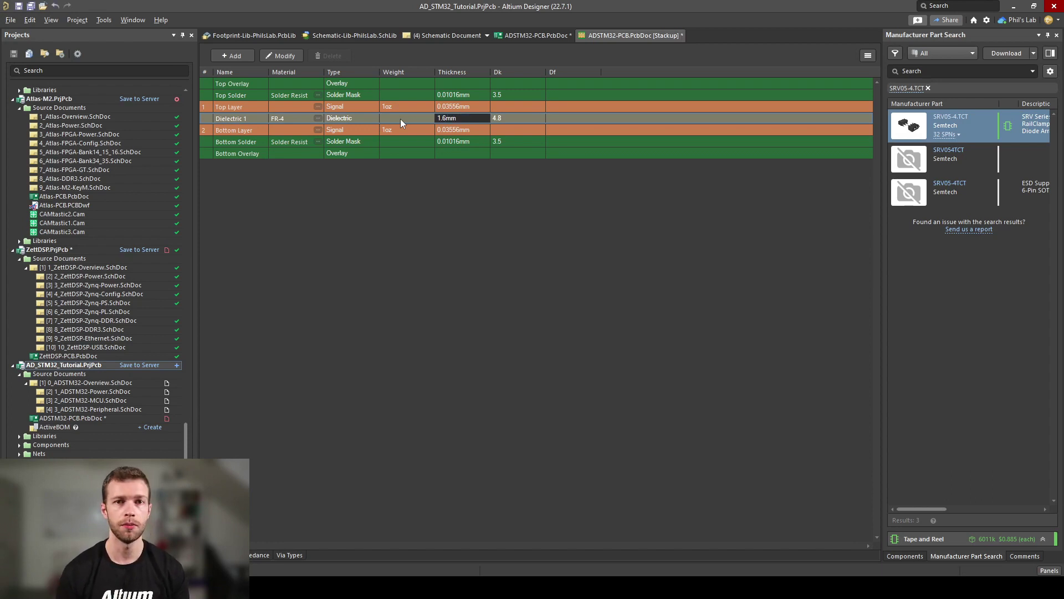
pyautogui.click(502, 120)
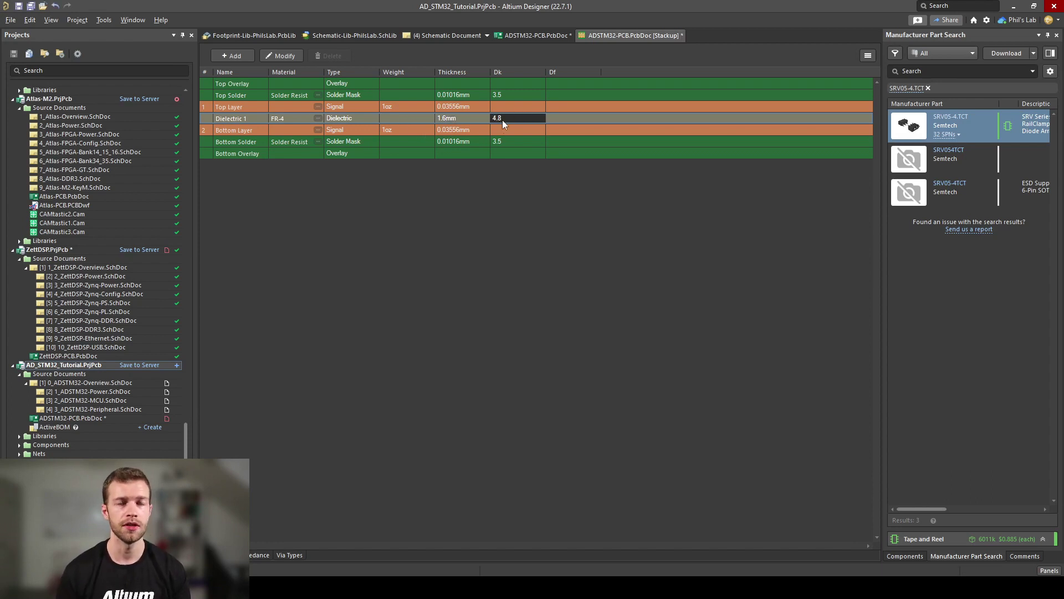
pyautogui.press('BackSpace')
pyautogui.write('6')
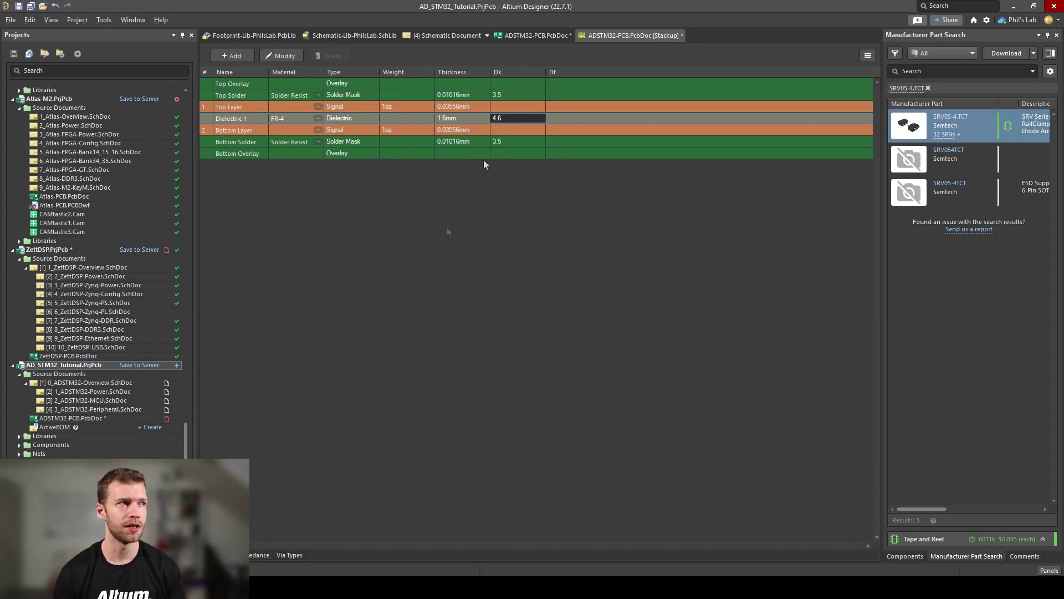
pyautogui.click(253, 556)
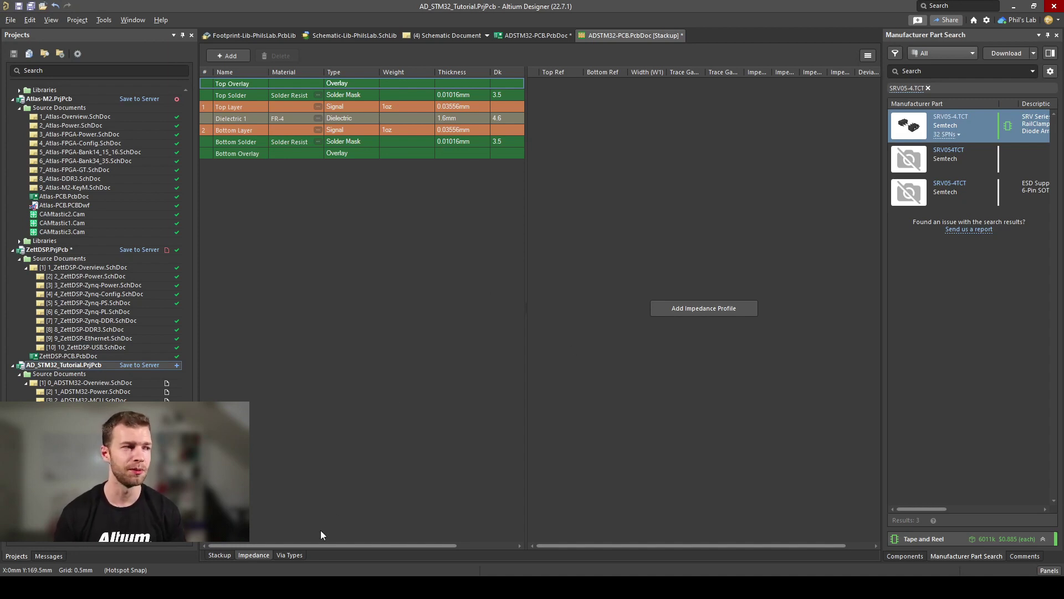
# Review the Via Types page, return to the Stackup table and save the stackup
pyautogui.click(298, 555)
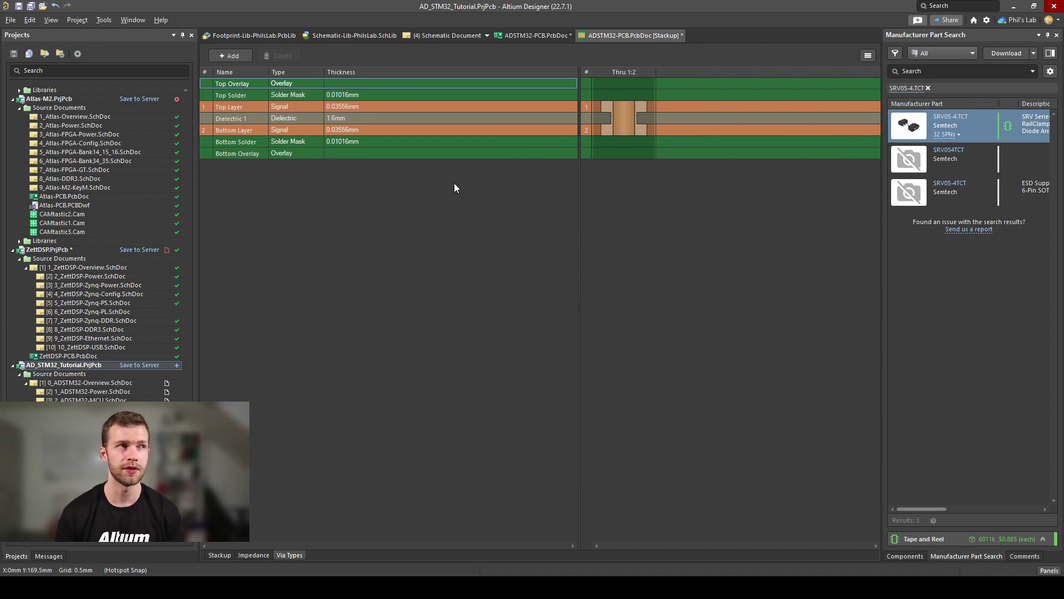
pyautogui.click(221, 556)
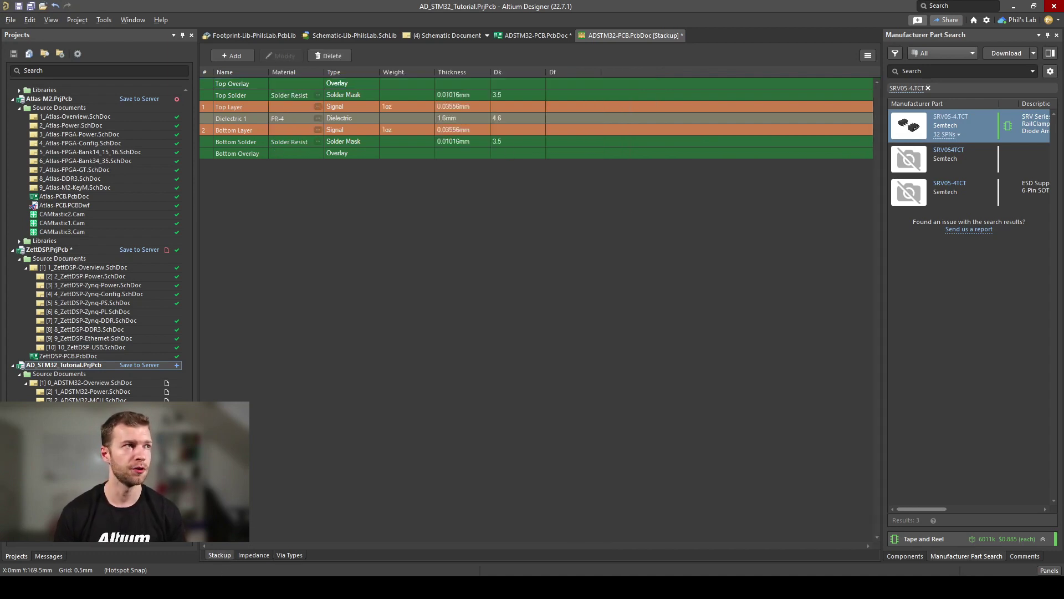
pyautogui.hotkey('ctrl', 's')
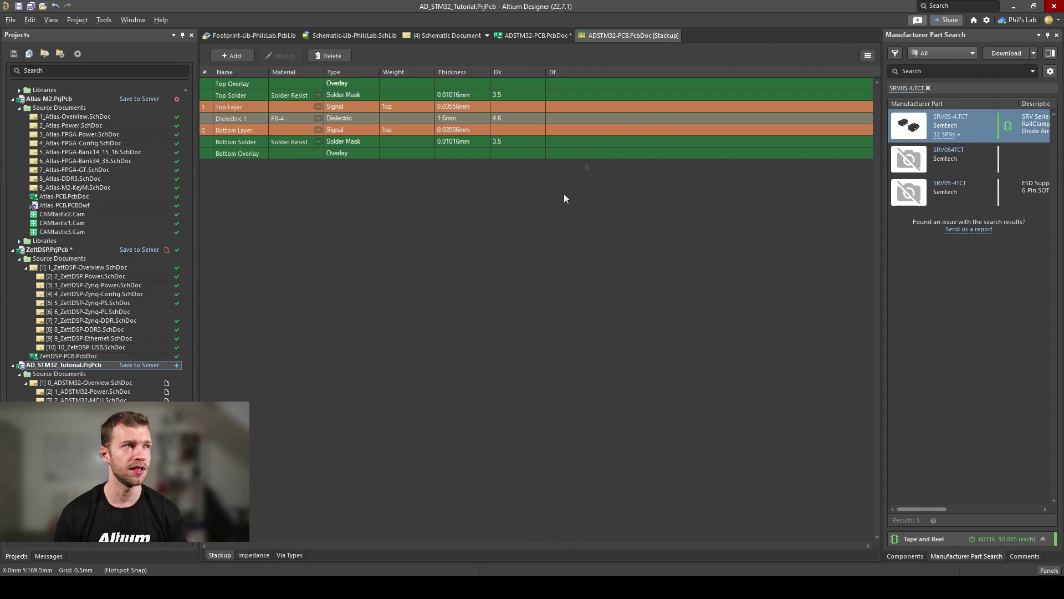
# Return to the ADSTM32-PCB board, rotate it in 3D, then go back to 2D
pyautogui.click(533, 37)
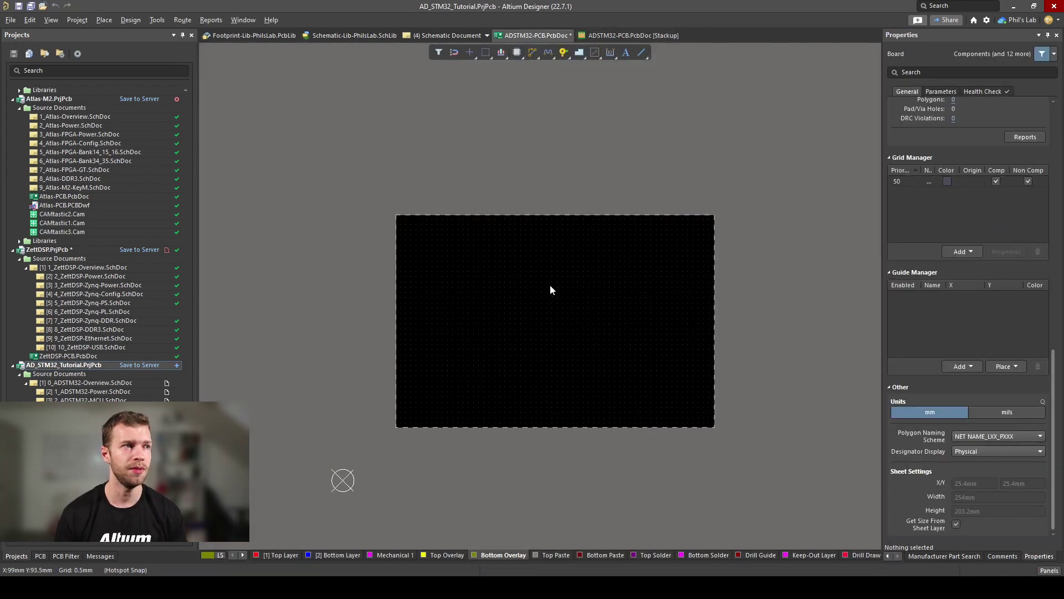
pyautogui.press('3')
pyautogui.keyDown('shift'); pyautogui.moveTo(547, 304); pyautogui.dragTo(713, 308, button='right'); pyautogui.keyUp('shift')
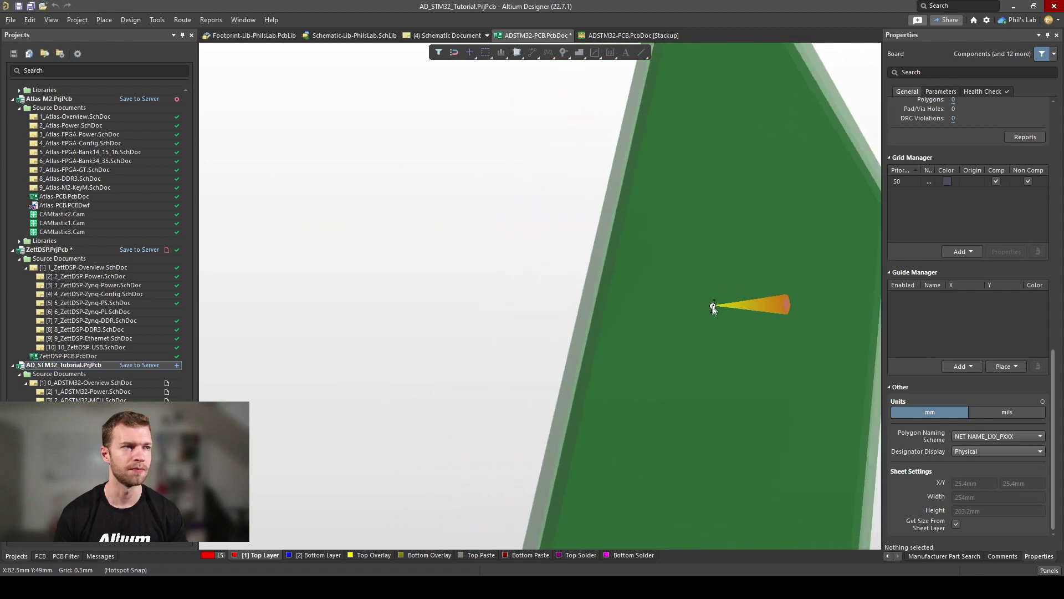
pyautogui.press('2')
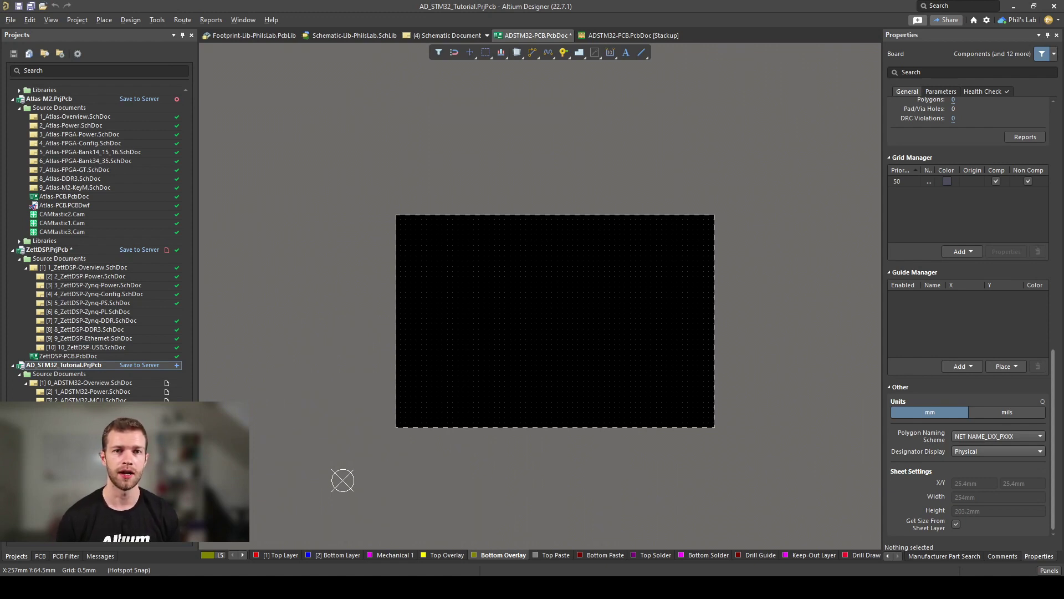
# Open the PCB Rules and Constraints Editor from the Design menu and scroll the rule tree to the top
pyautogui.click(135, 20)
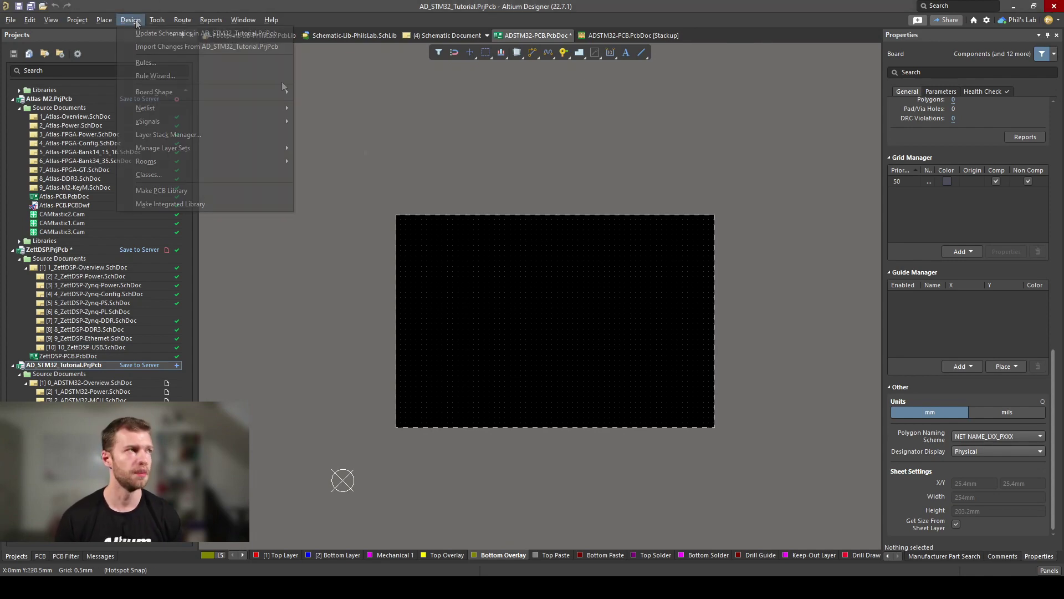
pyautogui.click(129, 49)
pyautogui.click(130, 20)
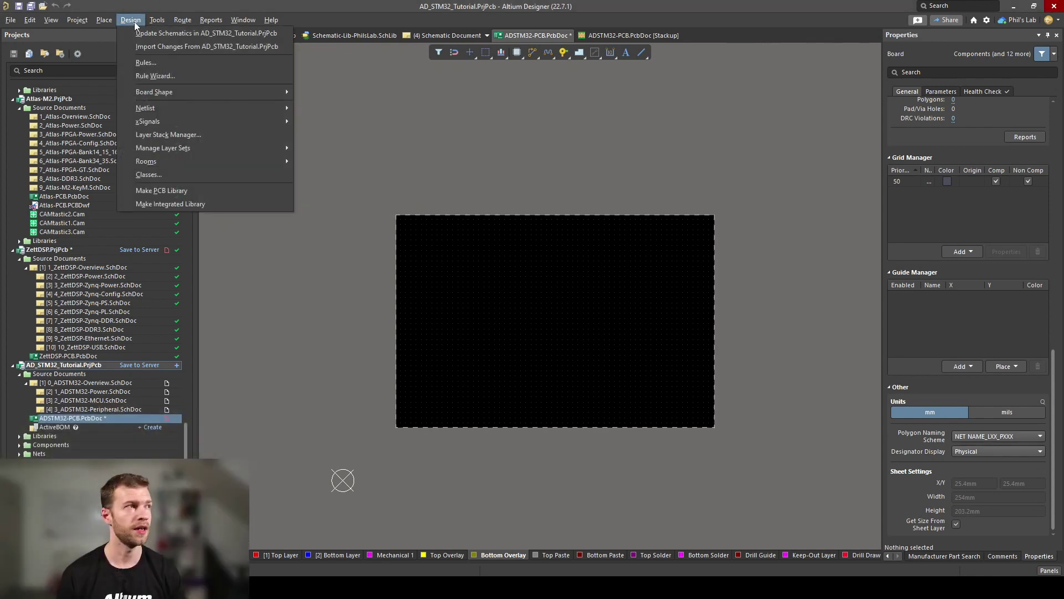
pyautogui.click(161, 62)
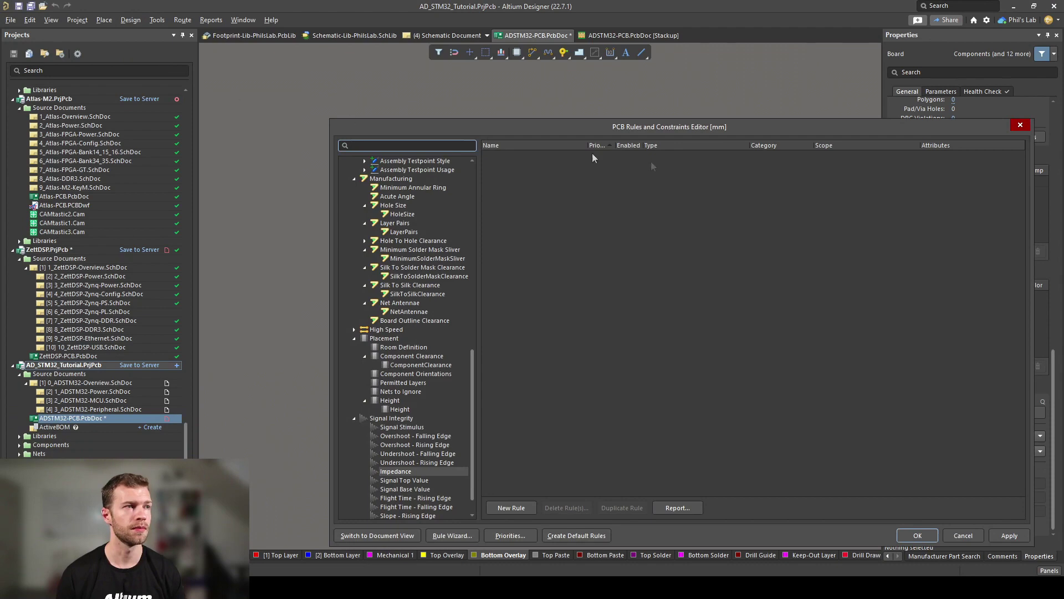
pyautogui.scroll(20, 388, 364)
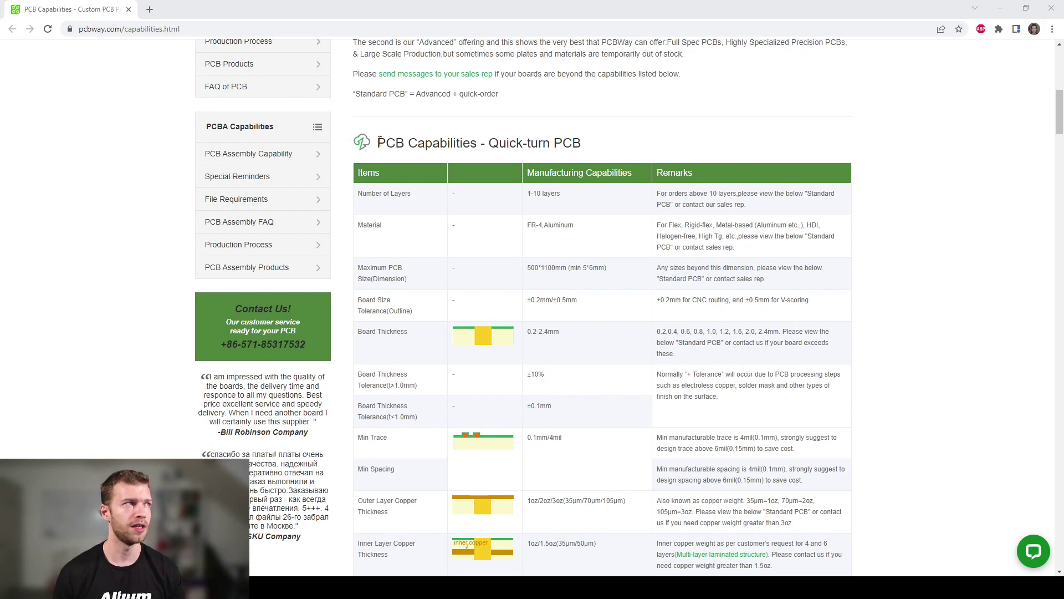
pyautogui.moveTo(378, 142); pyautogui.dragTo(486, 144)
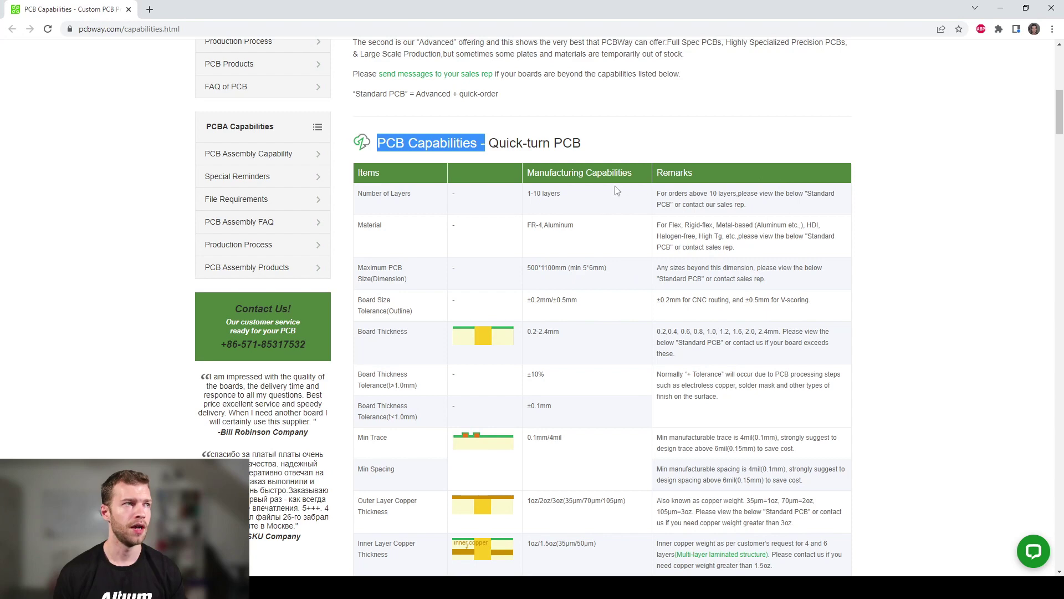
pyautogui.moveTo(602, 195); pyautogui.dragTo(528, 193)
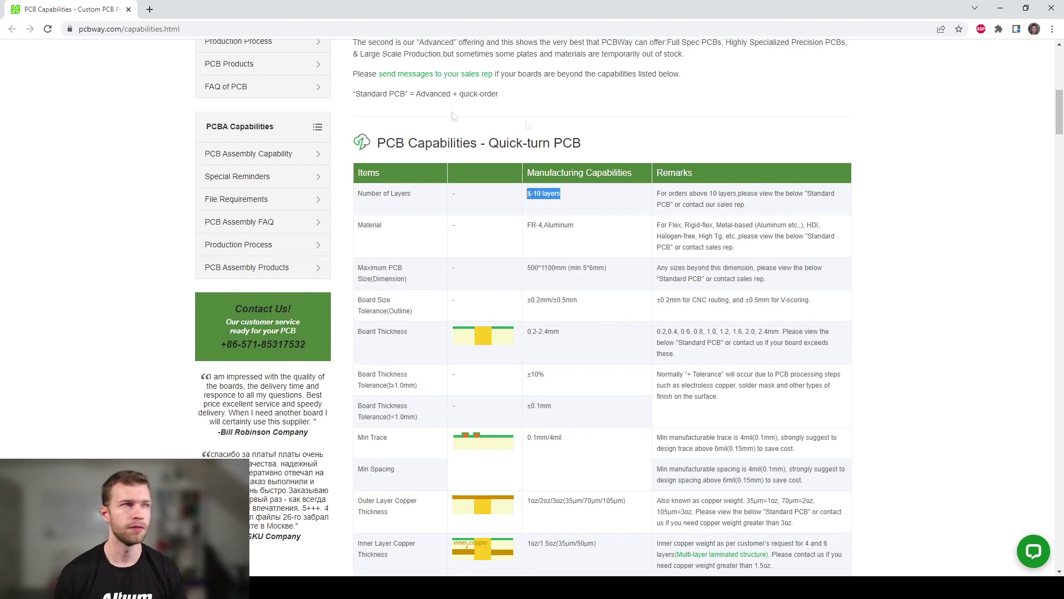
pyautogui.scroll(-1, 630, 303)
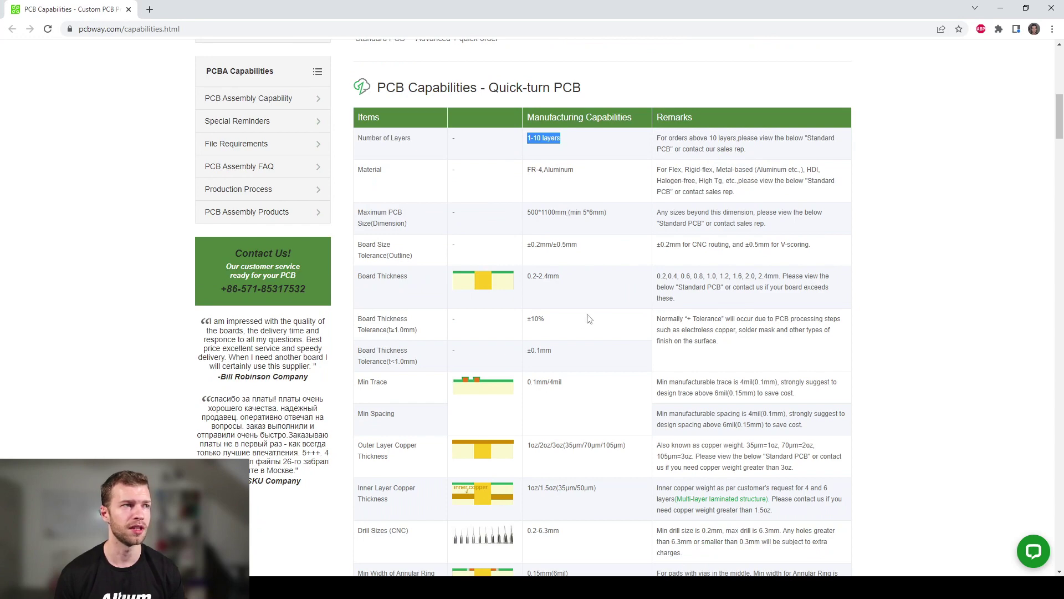
pyautogui.keyDown('ctrl'); pyautogui.scroll(3, 589, 319); pyautogui.keyUp('ctrl')
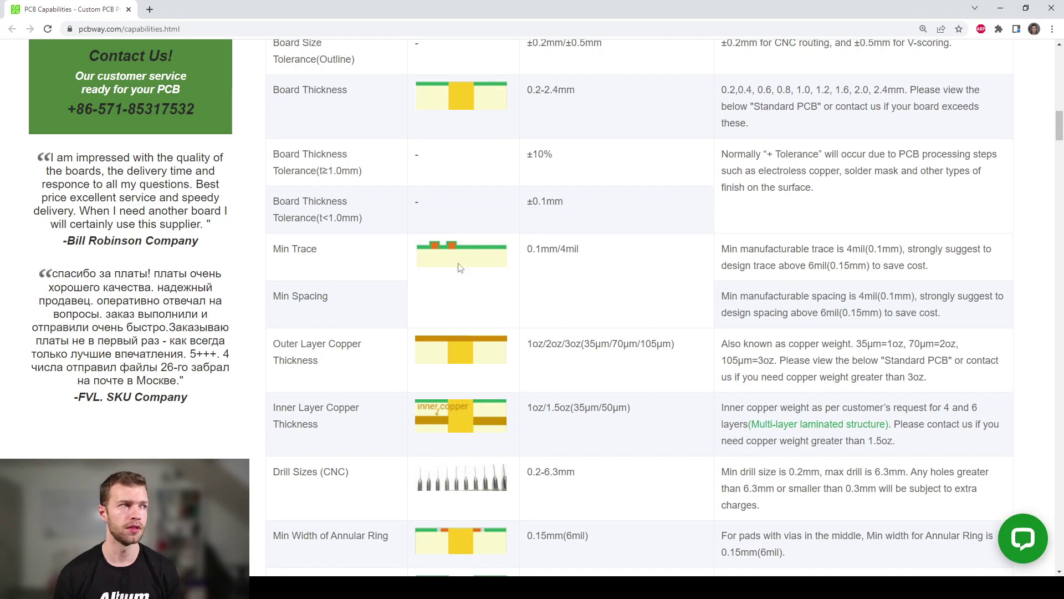
pyautogui.moveTo(272, 249); pyautogui.dragTo(335, 258)
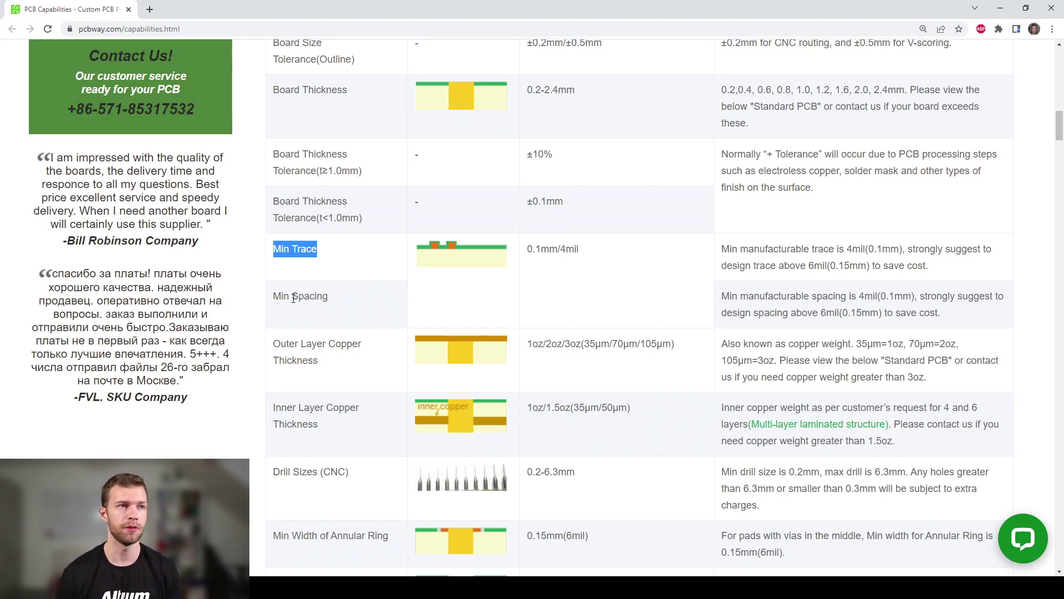
pyautogui.moveTo(525, 249); pyautogui.dragTo(559, 261)
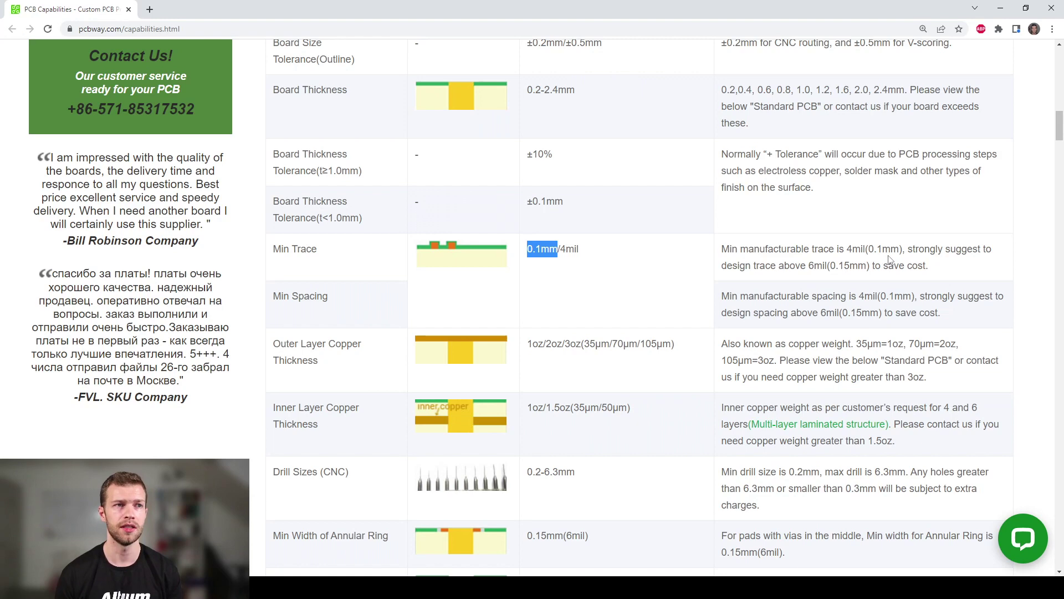
pyautogui.moveTo(907, 251); pyautogui.dragTo(942, 273)
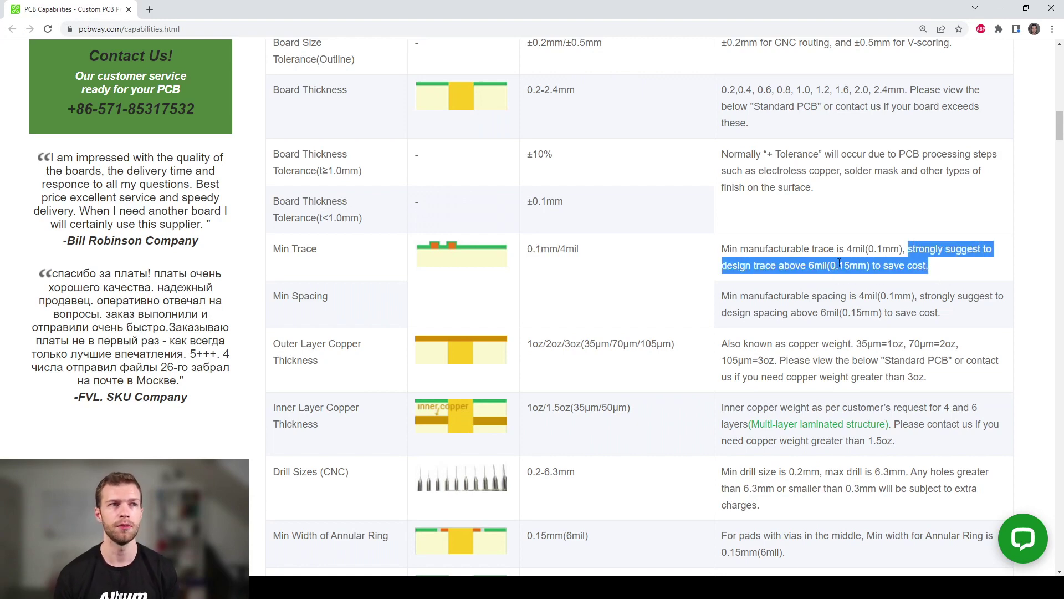
pyautogui.moveTo(836, 267); pyautogui.dragTo(866, 268)
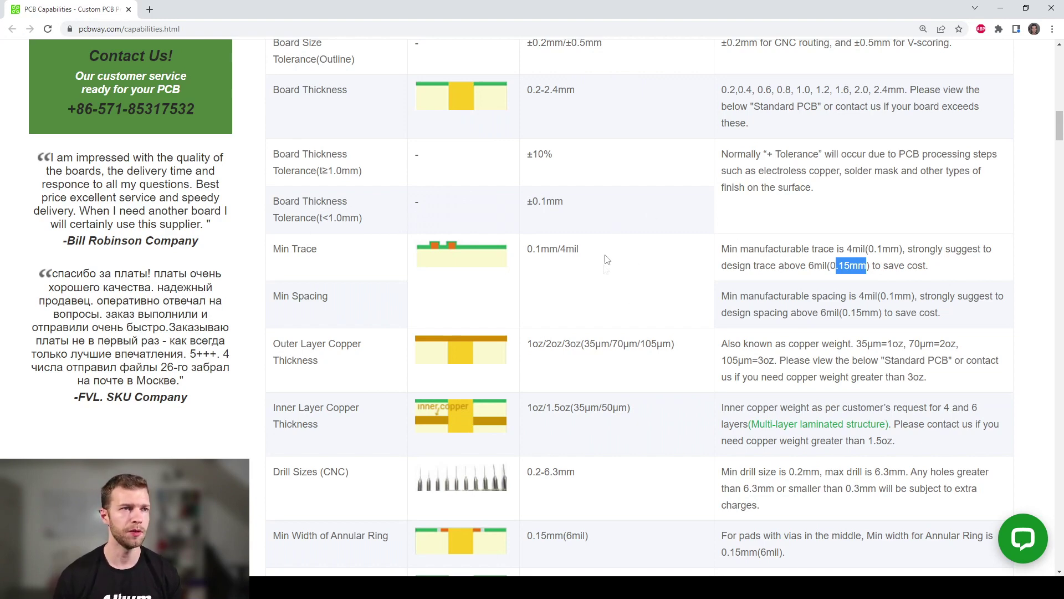
pyautogui.click(861, 251)
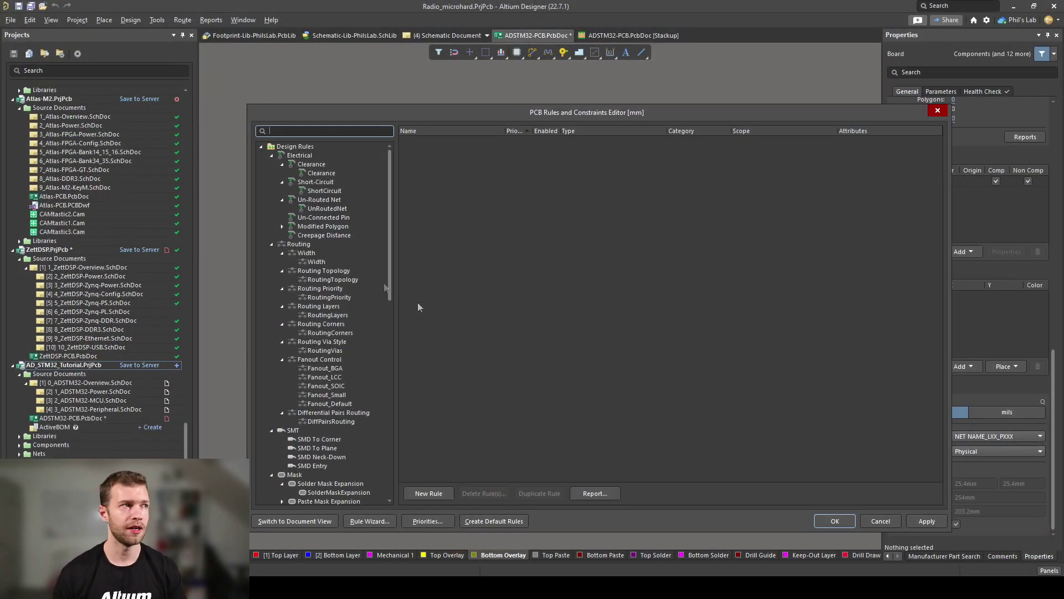
# Set the Width rule to 0.15mm minimum, 1mm maximum and 0.3mm preferred, and apply it
pyautogui.click(315, 261)
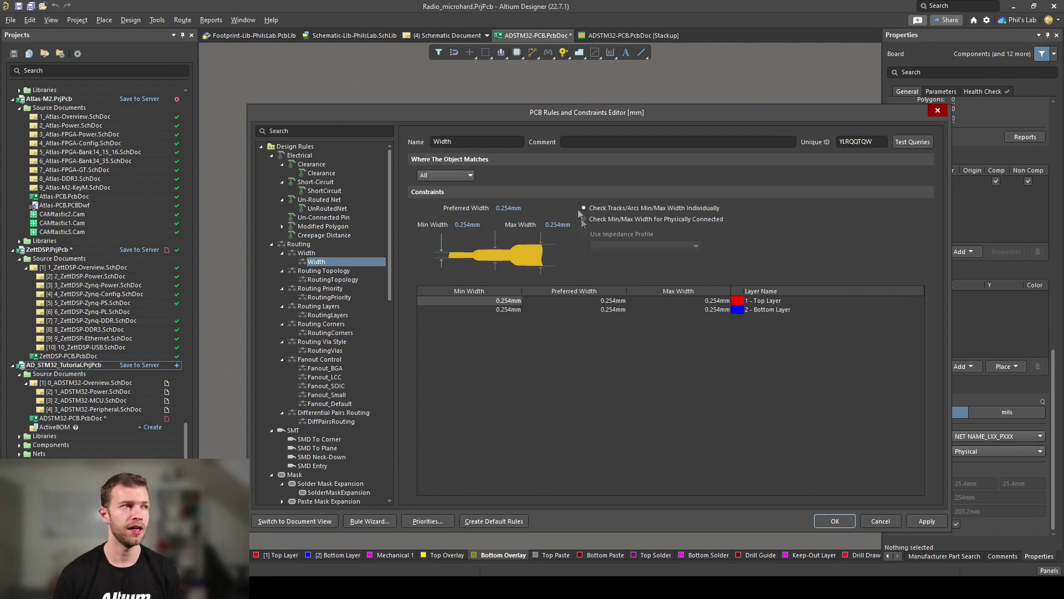
pyautogui.click(467, 224)
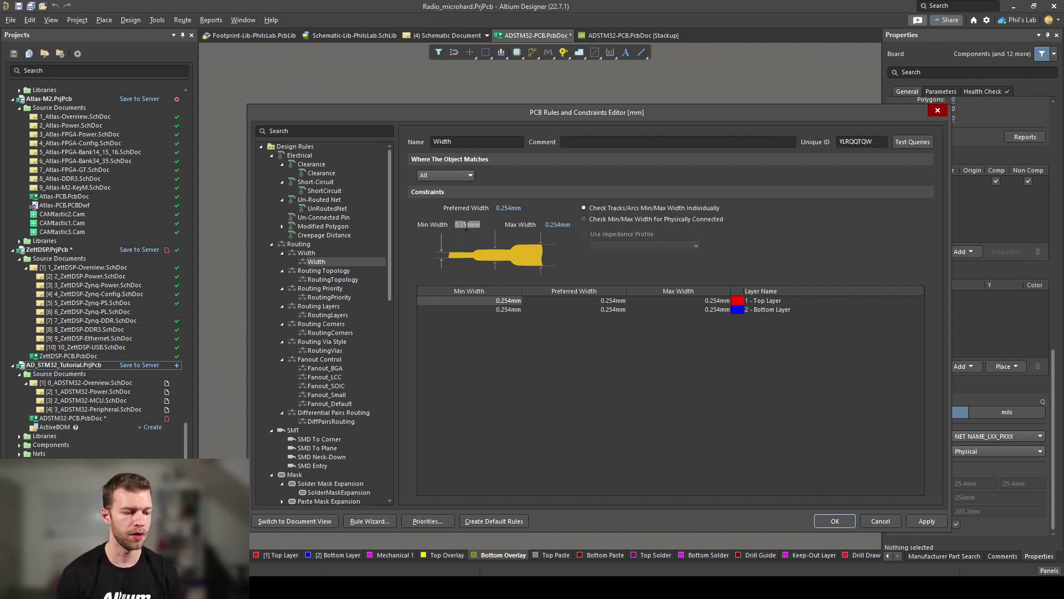
pyautogui.write('0.15')
pyautogui.press('Return')
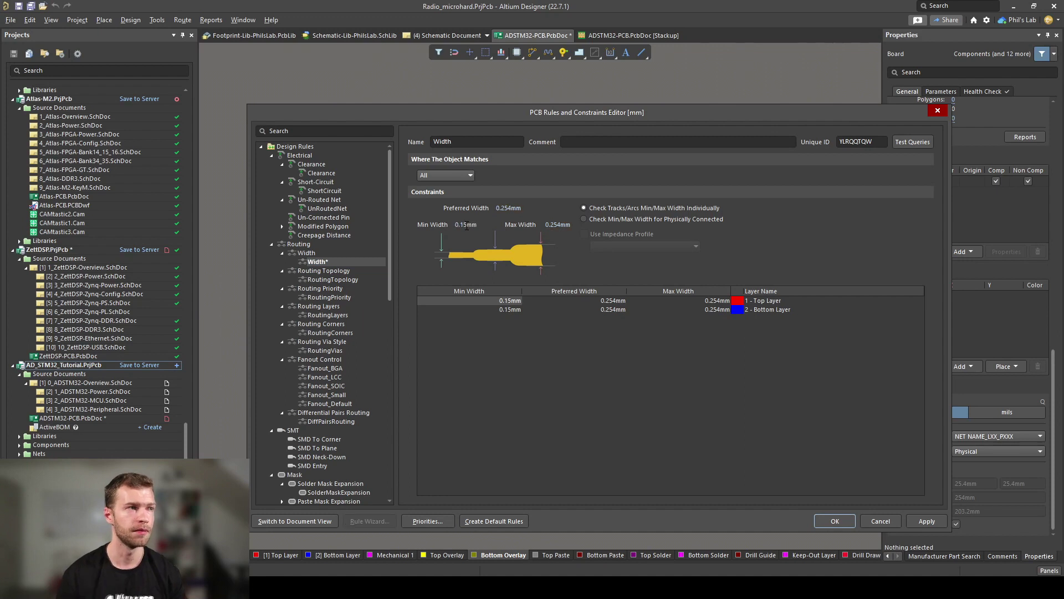
pyautogui.click(561, 226)
pyautogui.write('1')
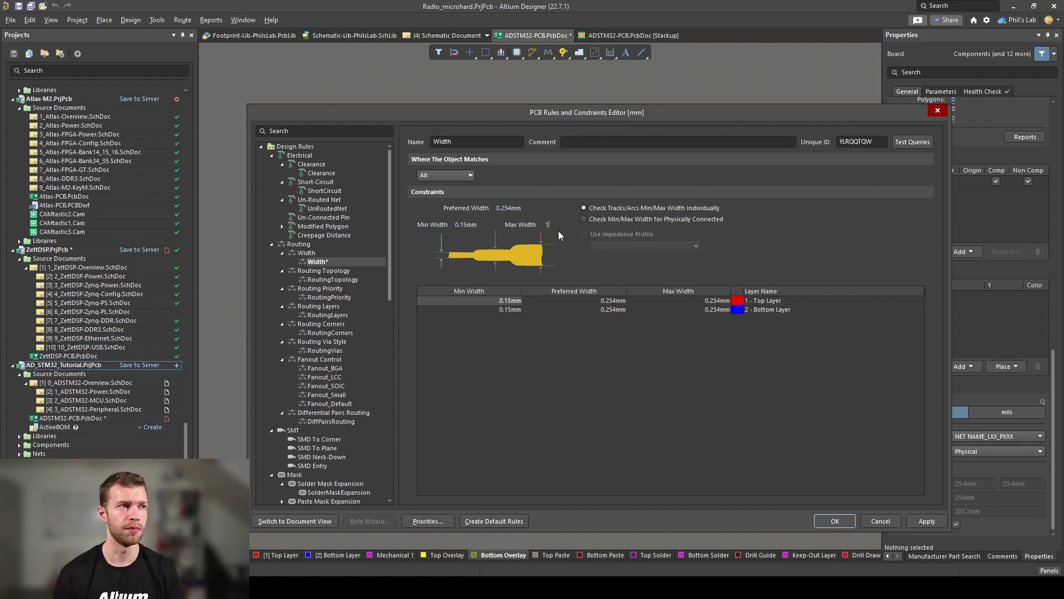
pyautogui.press('Return')
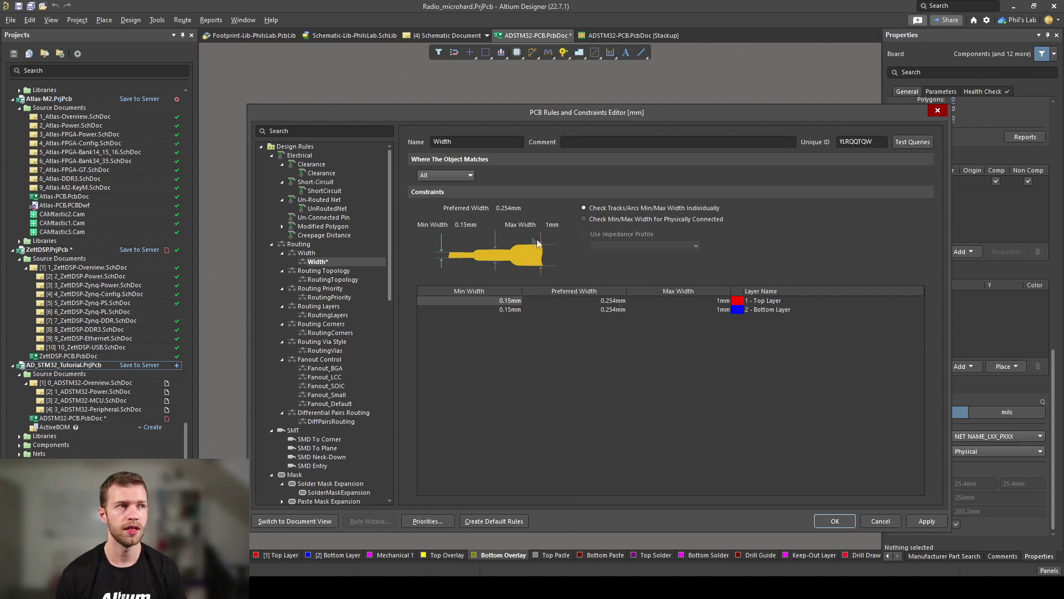
pyautogui.click(507, 209)
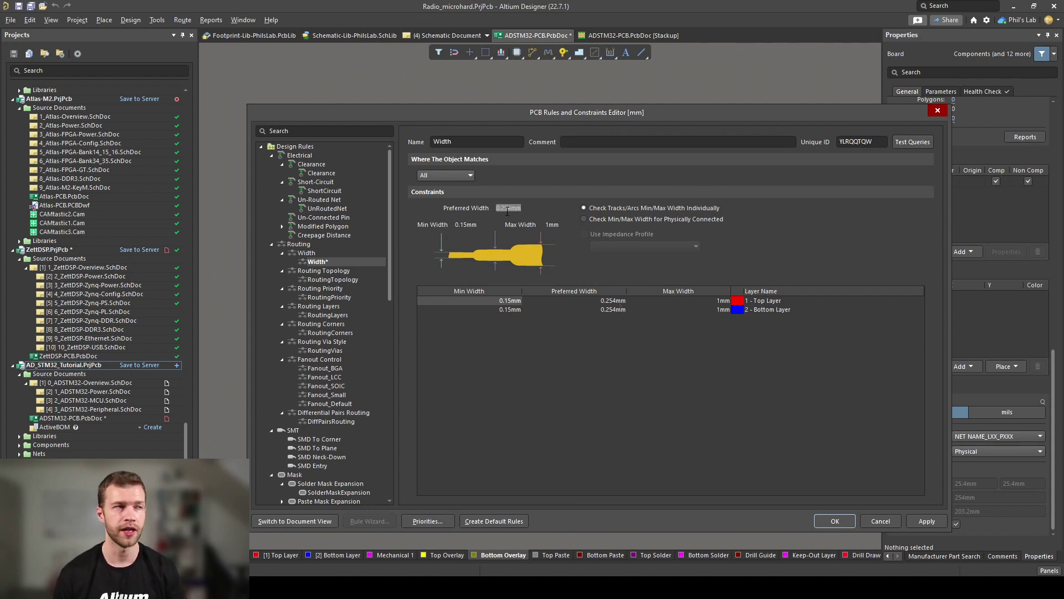
pyautogui.write('1')
pyautogui.write('3')
pyautogui.press('Return')
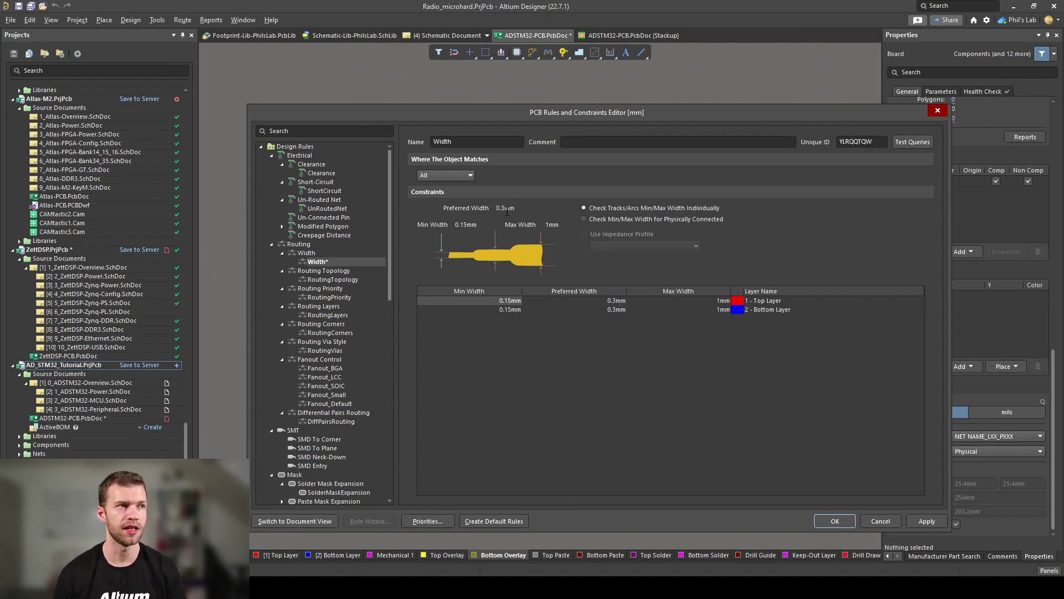
pyautogui.click(926, 521)
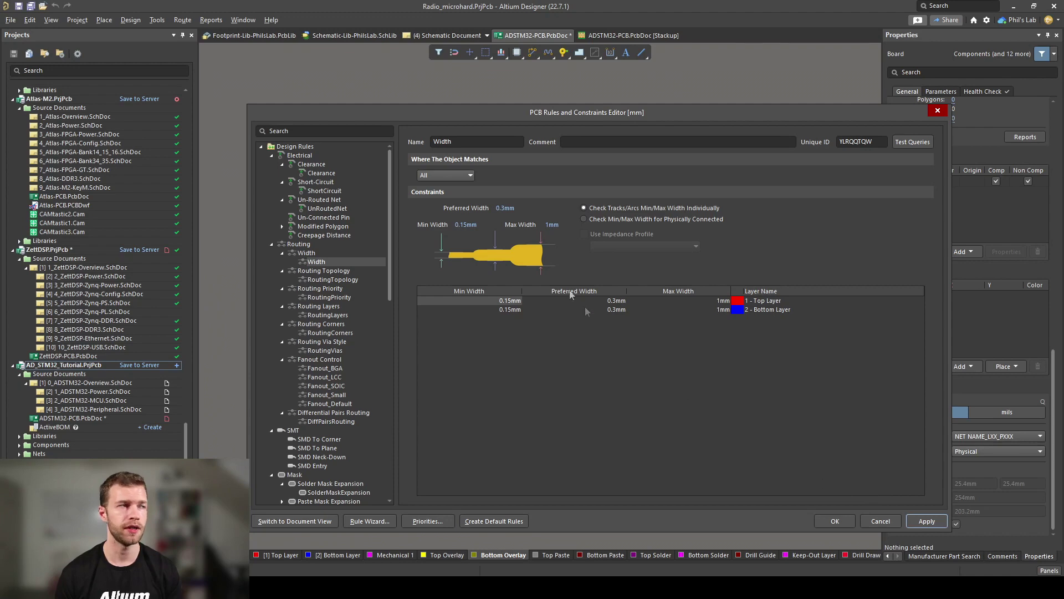
pyautogui.click(321, 173)
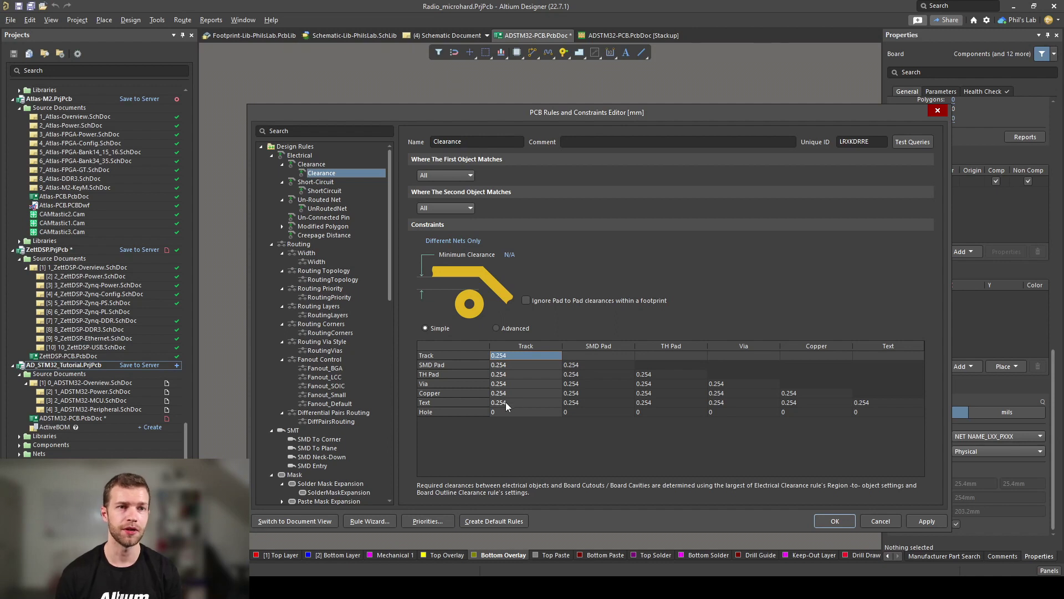
# Enter clearances of 0.15 for tracks and SMD pads, 0.3 TH pads, 0.2 vias/copper/text, and apply
pyautogui.write('0.15')
pyautogui.press('Return')
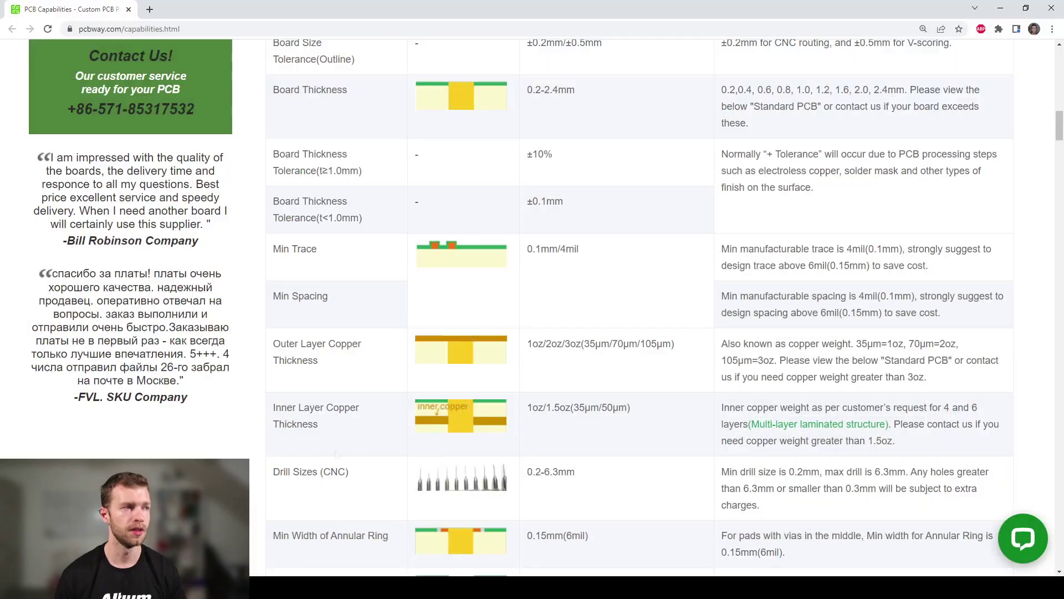
pyautogui.scroll(-3, 441, 304)
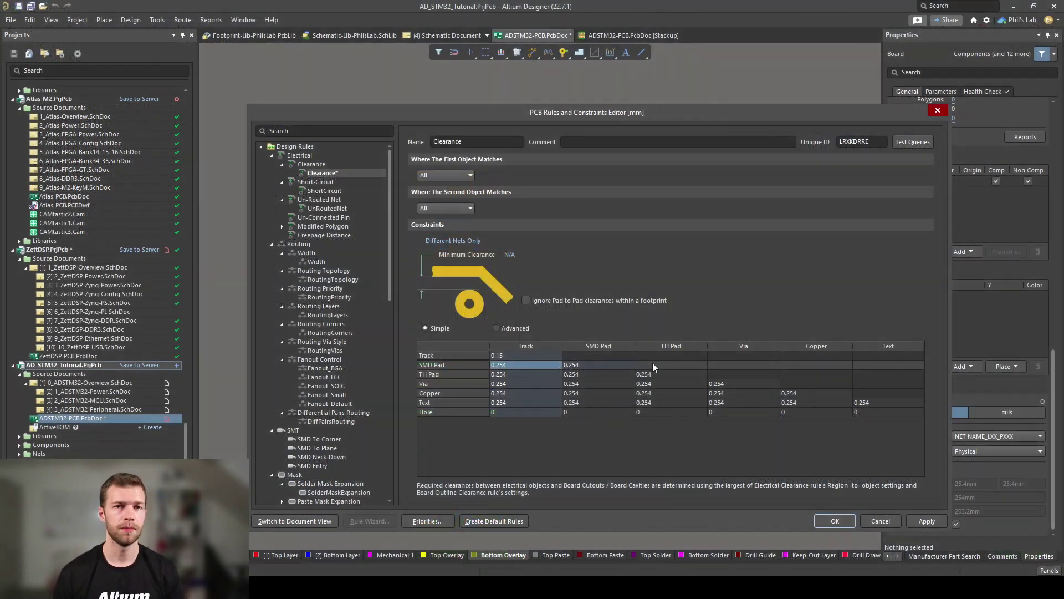
pyautogui.click(525, 355)
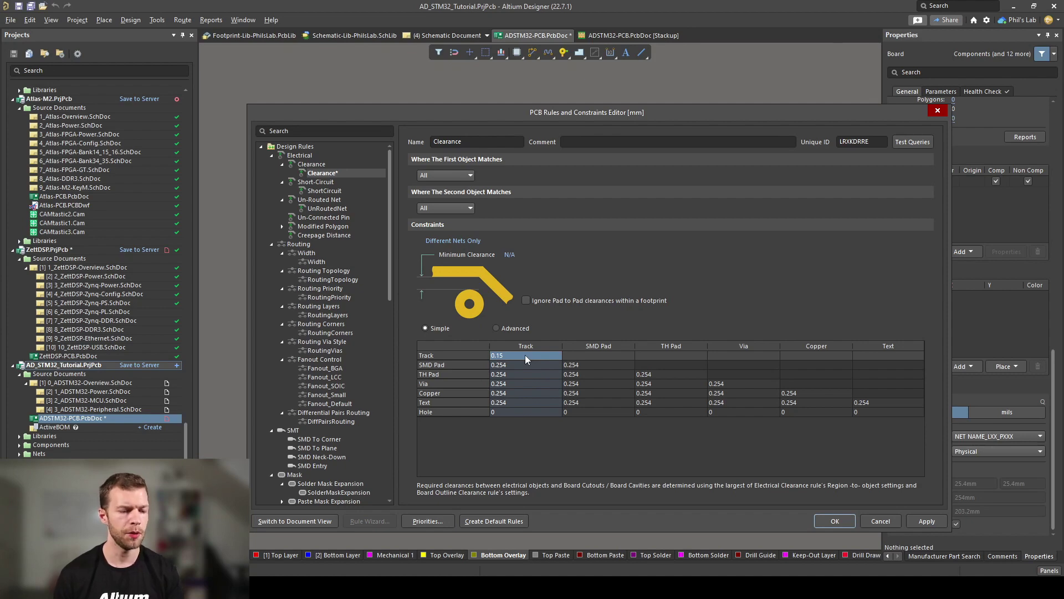
pyautogui.write('.2')
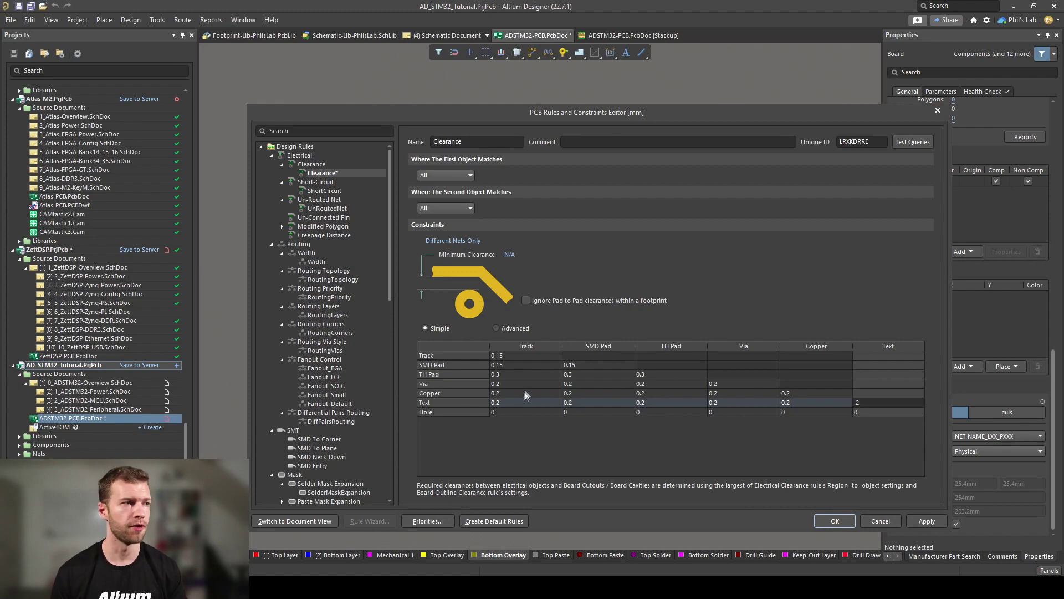
pyautogui.click(939, 519)
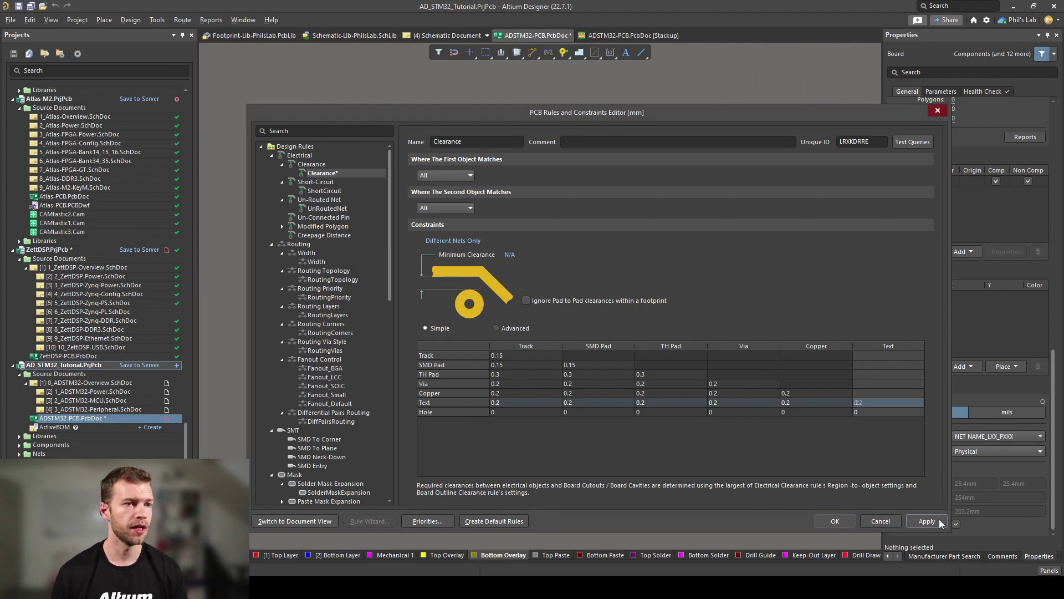
# Enable 'Check for incomplete connections' in the UnRoutedNet rule
pyautogui.click(327, 209)
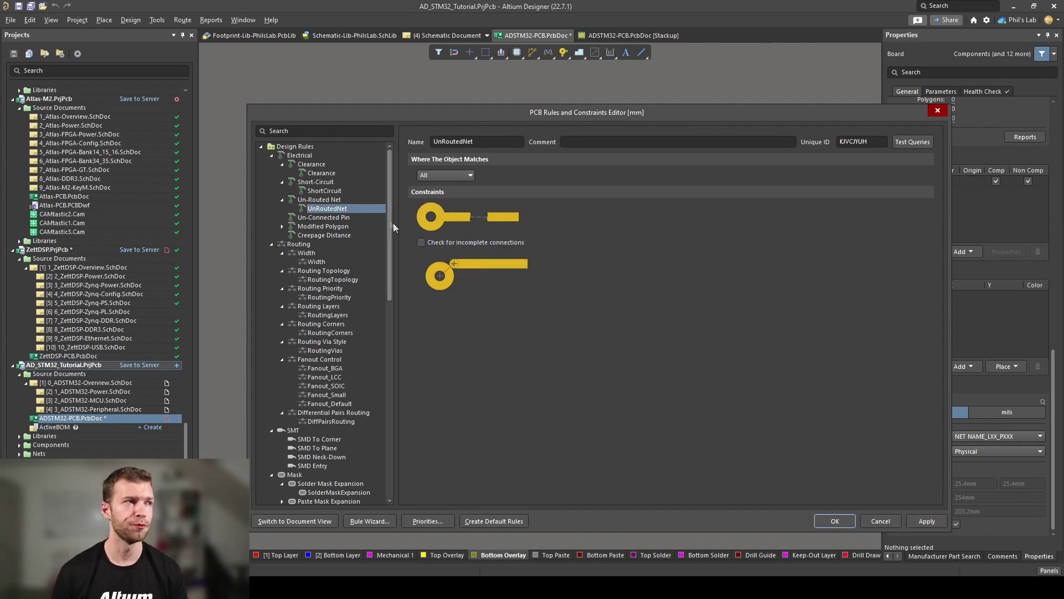
pyautogui.click(421, 243)
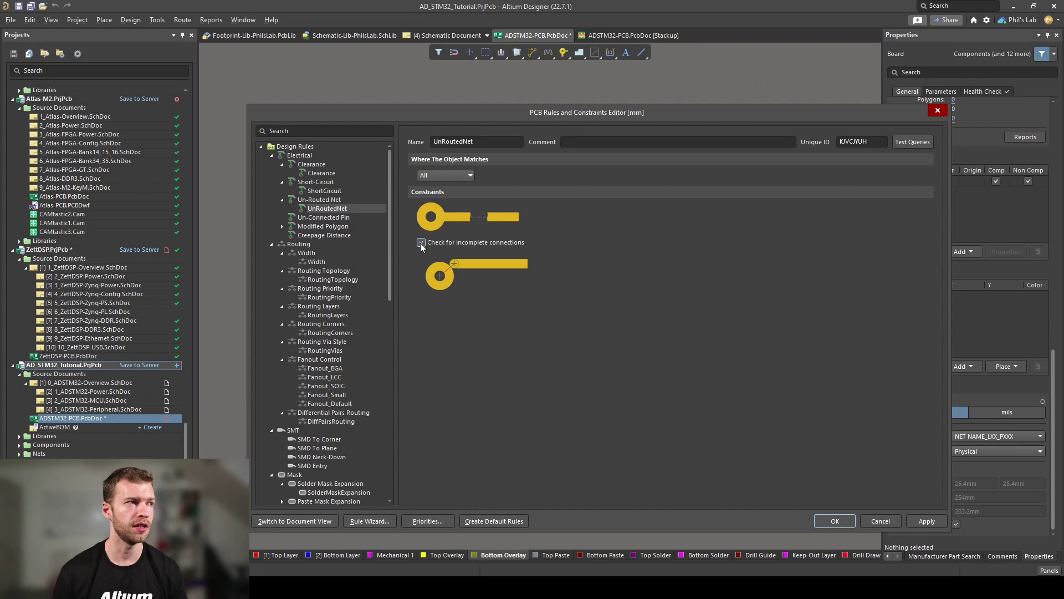
pyautogui.scroll(-10, 375, 292)
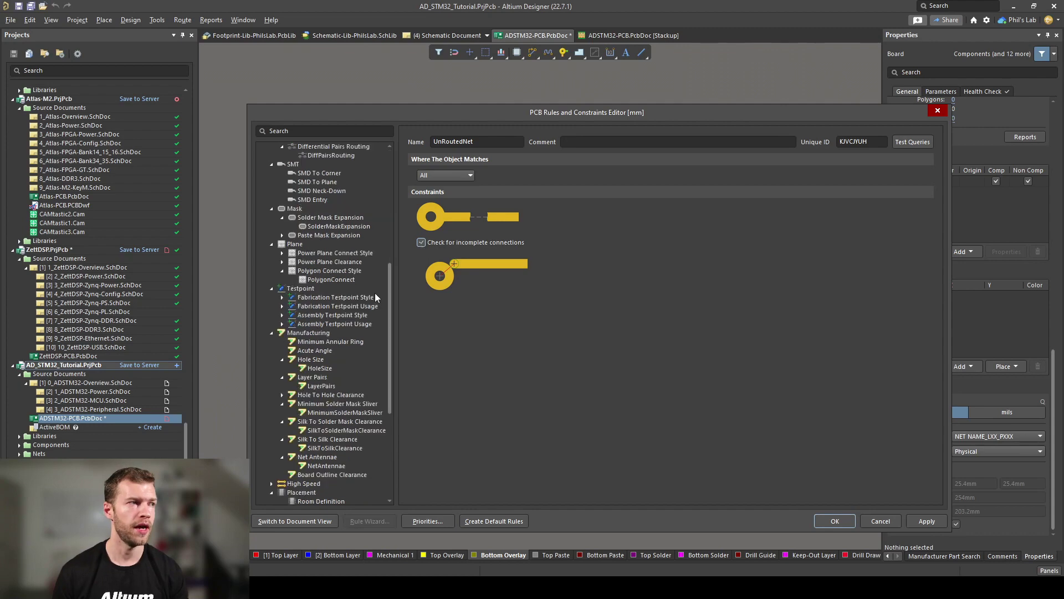
# Switch PolygonConnect to Advanced, set the via connection to Direct Connect, and apply
pyautogui.click(337, 279)
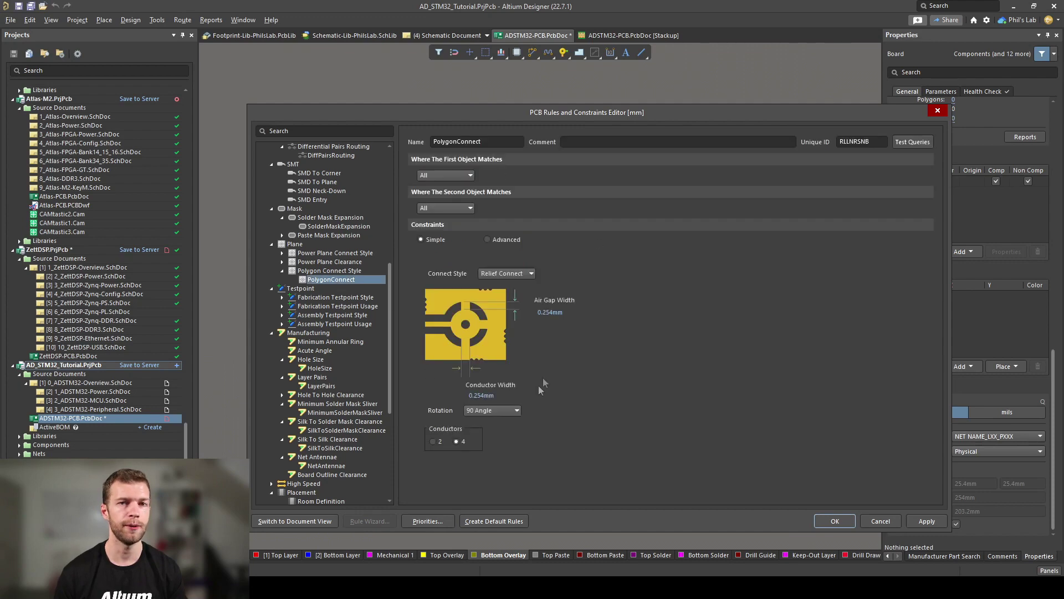
pyautogui.click(487, 239)
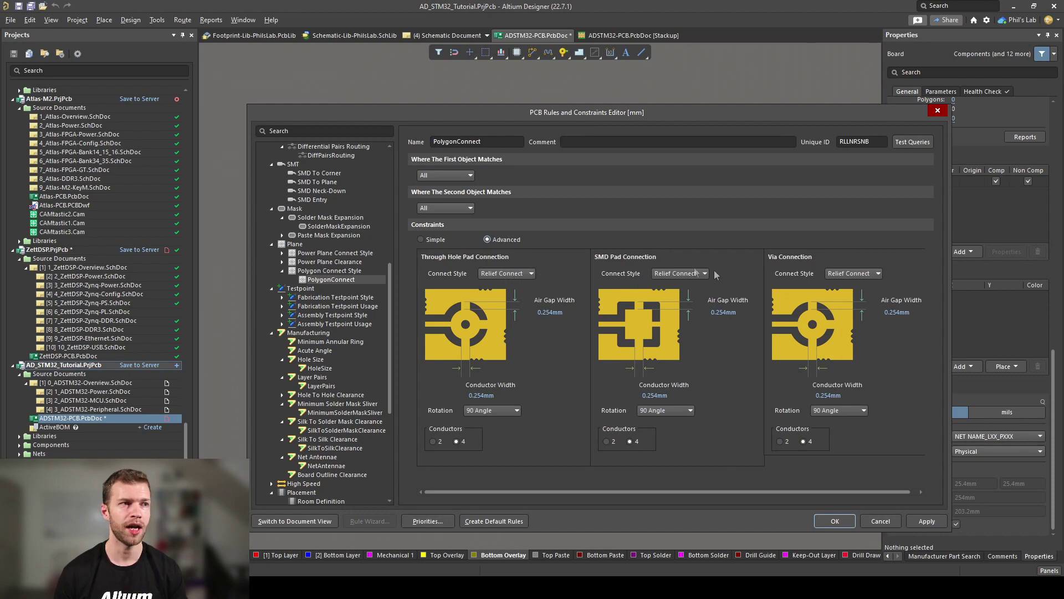
pyautogui.click(864, 273)
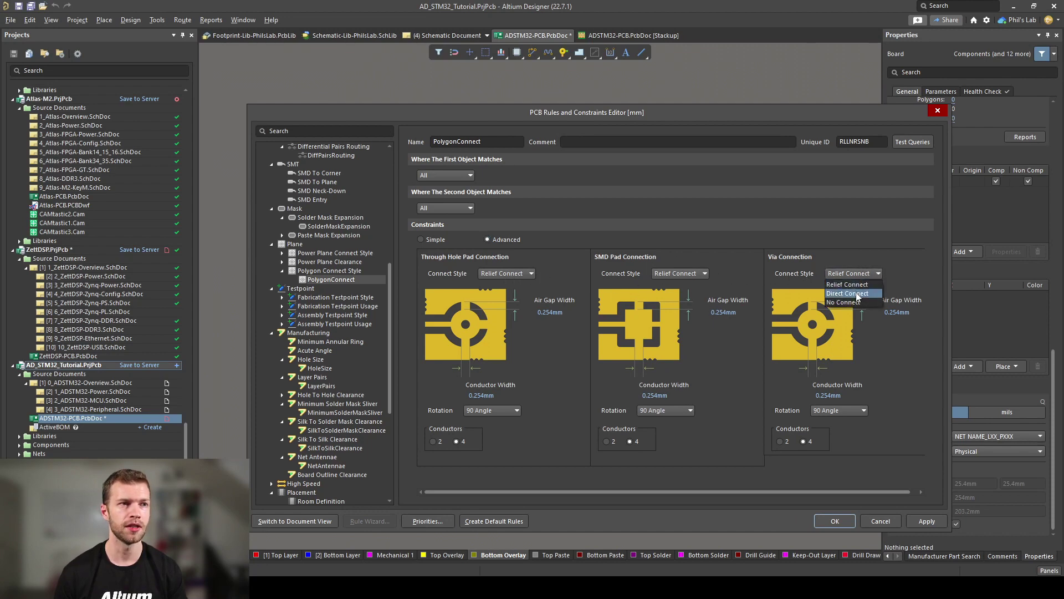
pyautogui.click(854, 293)
pyautogui.click(933, 524)
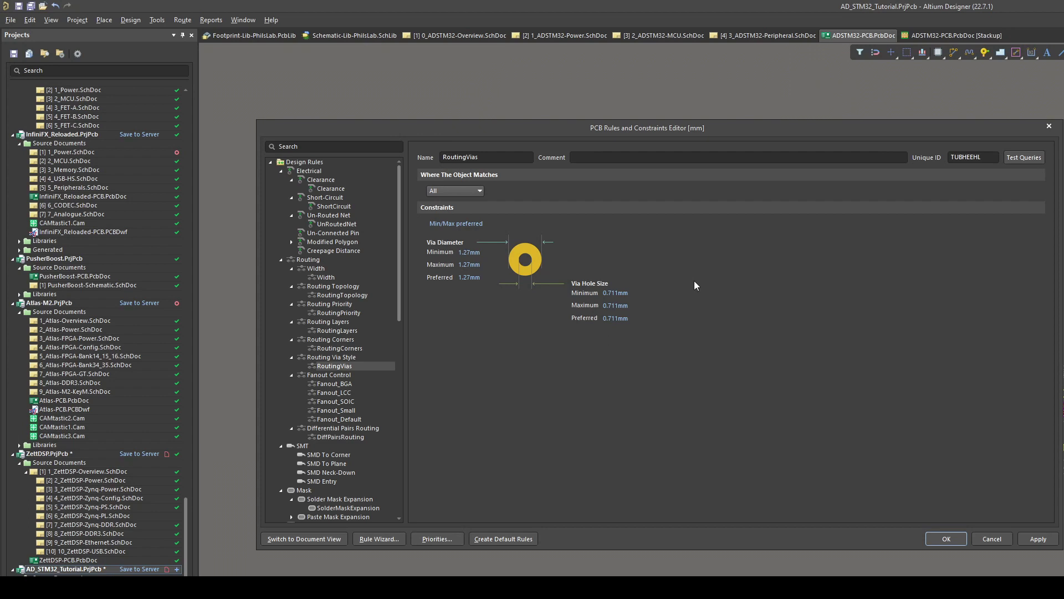
# Set the via hole size to 0.25 minimum, 0.3 maximum and 0.3 preferred
pyautogui.click(475, 251)
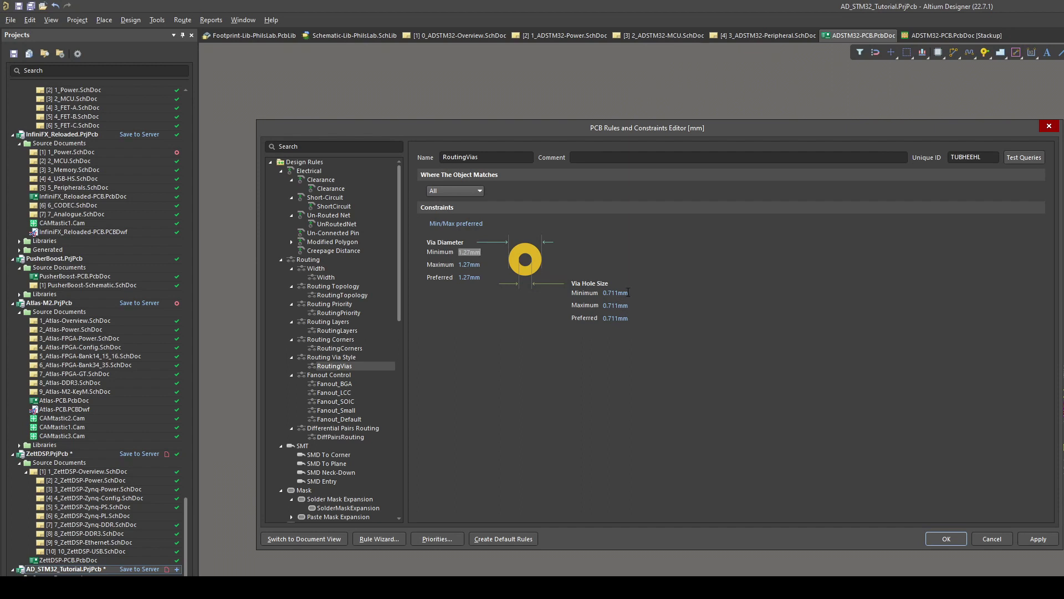
pyautogui.click(627, 292)
pyautogui.write('.25')
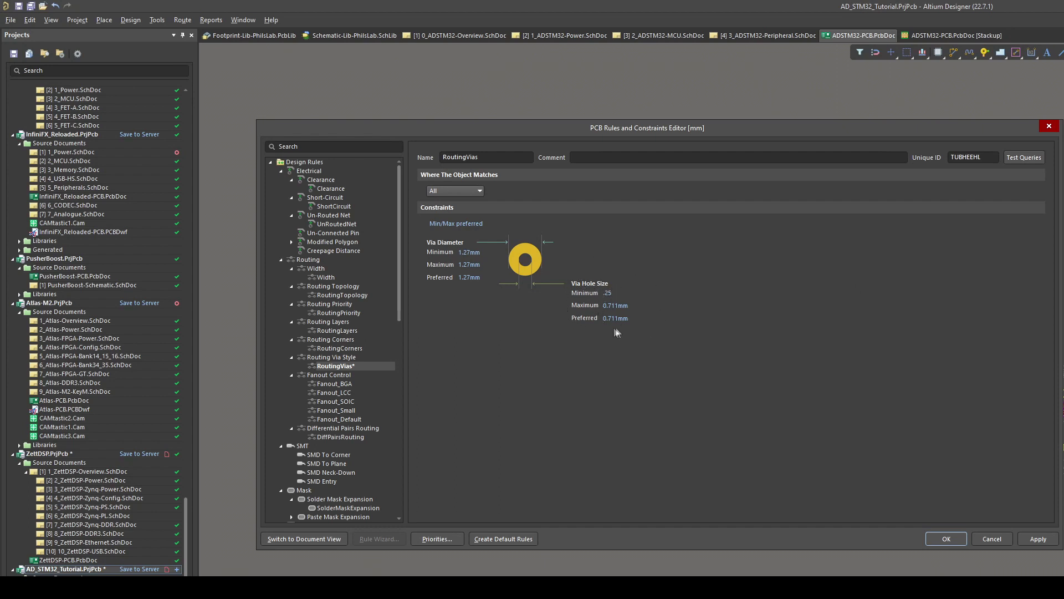
pyautogui.click(622, 306)
pyautogui.write('.3')
pyautogui.click(616, 318)
pyautogui.write('.3')
# Set the via diameter to 0.6 minimum, 0.7 maximum and 0.7 preferred, then close the editor with OK
pyautogui.click(473, 253)
pyautogui.press('BackSpace')
pyautogui.write('.6')
pyautogui.click(477, 263)
pyautogui.press('BackSpace')
pyautogui.write('.7')
pyautogui.click(475, 276)
pyautogui.press('BackSpace')
pyautogui.write('.7')
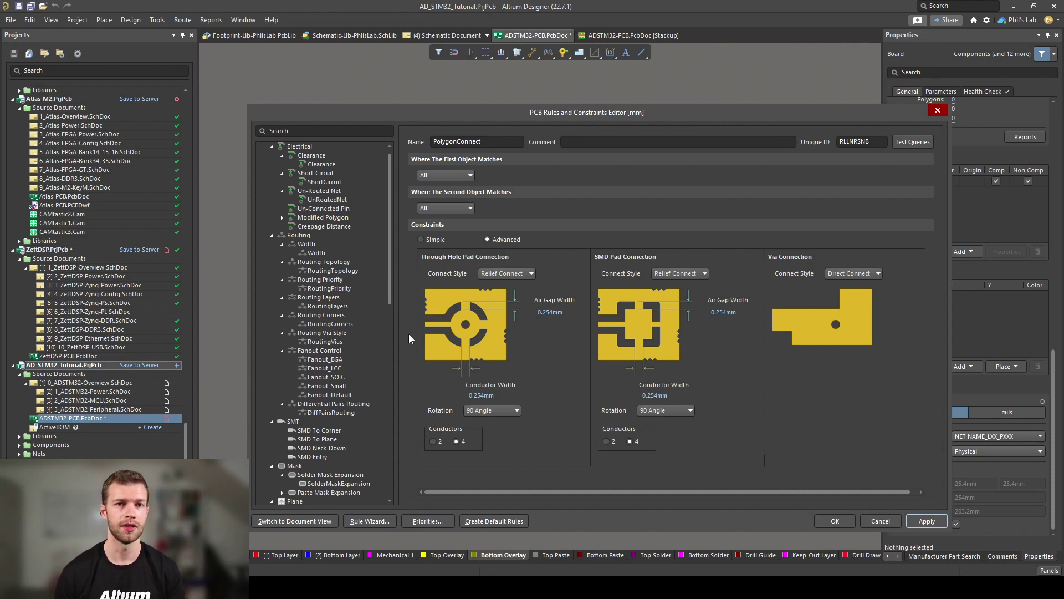
pyautogui.click(833, 521)
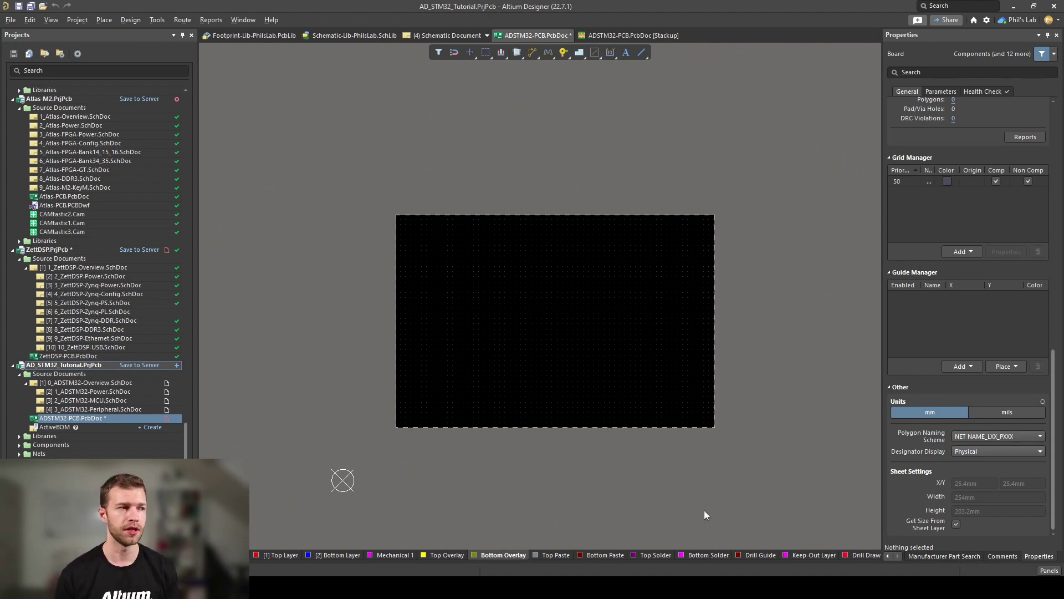
# Zoom in on the empty board and make Mechanical 1 the active layer
pyautogui.keyDown('ctrl'); pyautogui.scroll(1, 343, 483); pyautogui.keyUp('ctrl')
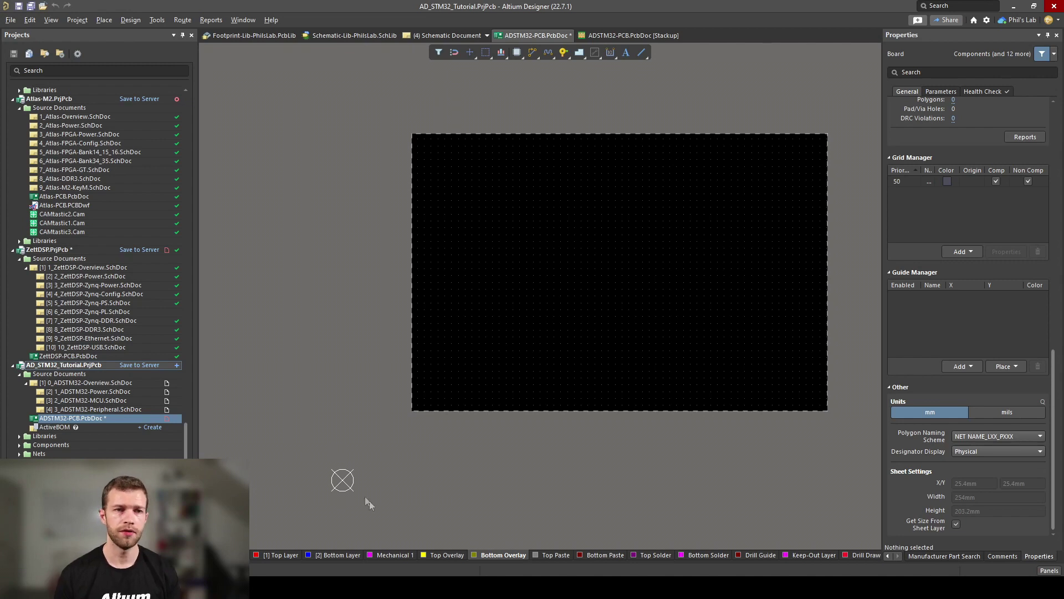
pyautogui.click(386, 554)
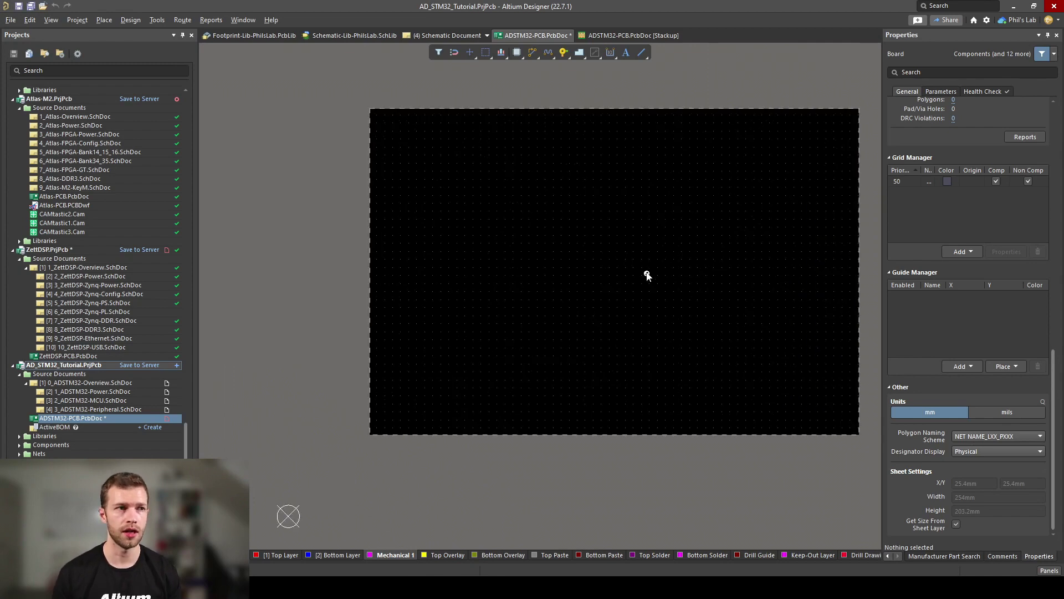
pyautogui.keyDown('ctrl'); pyautogui.scroll(4, 644, 278); pyautogui.keyUp('ctrl')
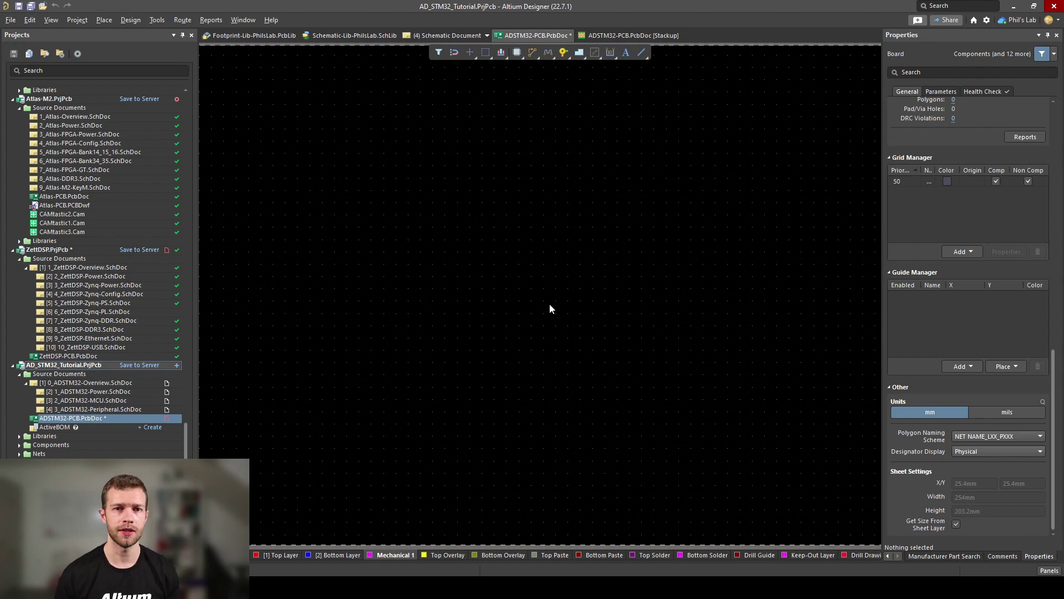
pyautogui.keyDown('ctrl'); pyautogui.scroll(-1, 545, 313); pyautogui.keyUp('ctrl')
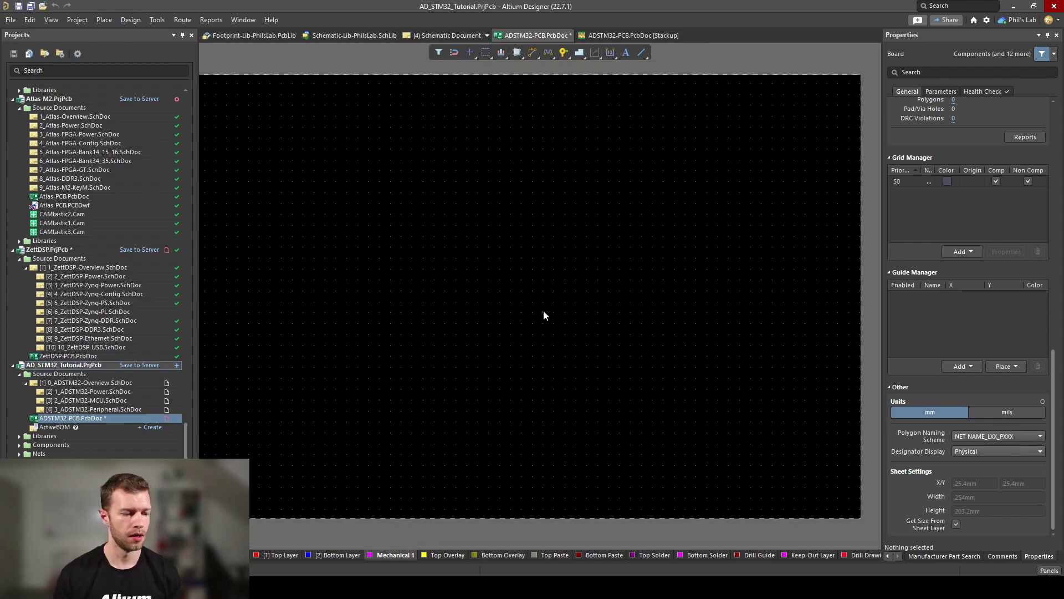
# Set the snap grid to 1 mm and start placing lines on Mechanical 1
pyautogui.press('g')
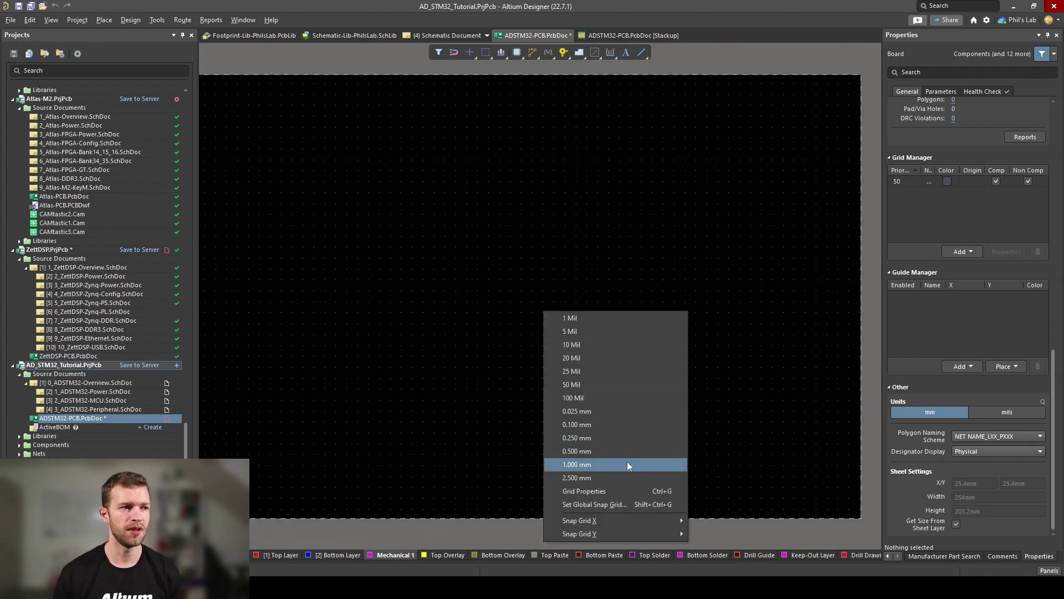
pyautogui.click(597, 464)
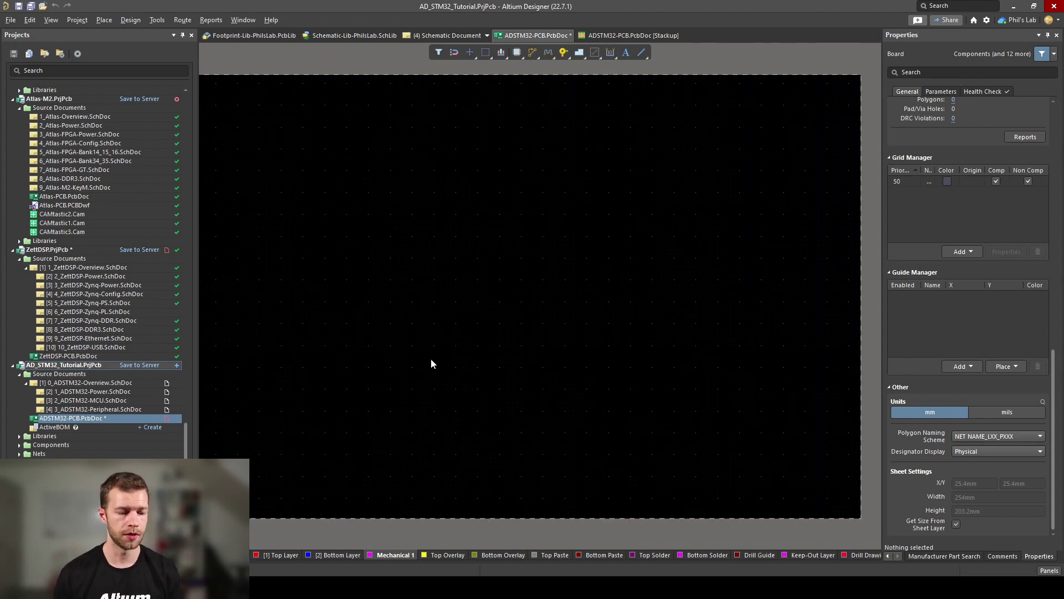
pyautogui.press('p')
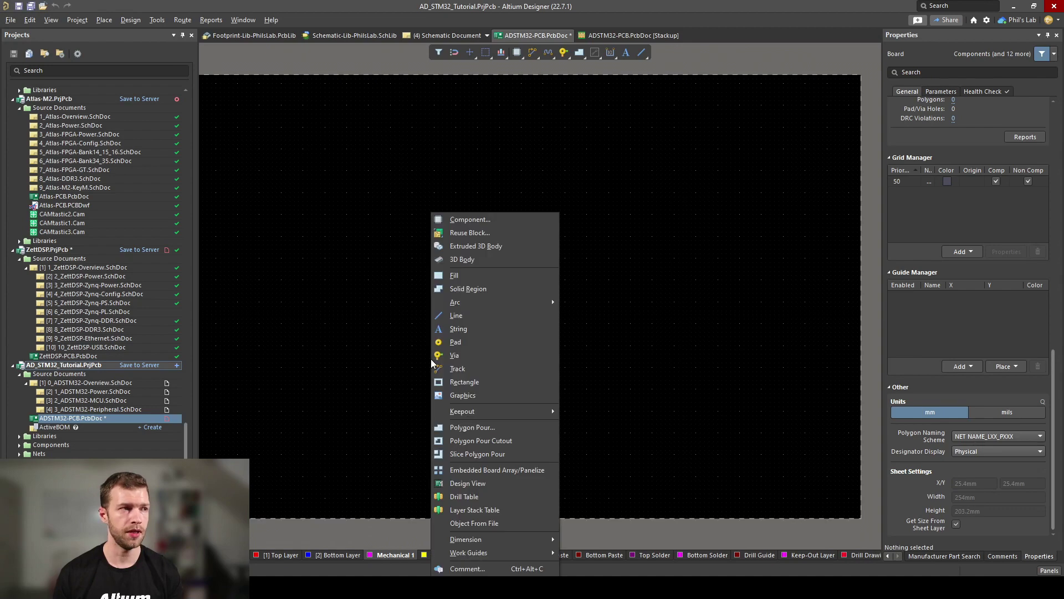
pyautogui.click(470, 320)
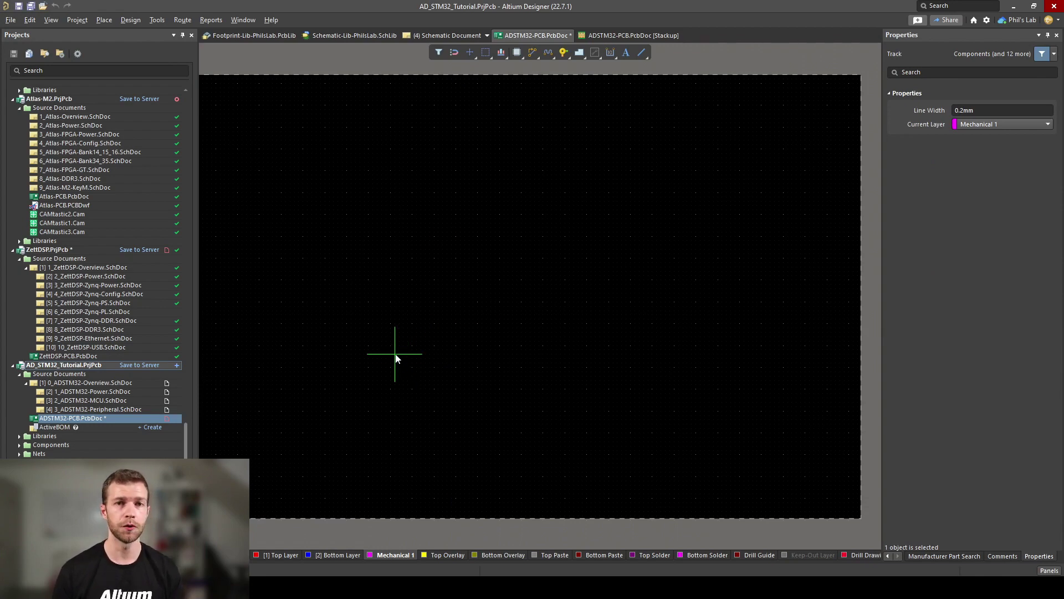
# Draw a closed rounded-corner rectangle on Mechanical 1, ending back at the starting point
pyautogui.keyDown('ctrl'); pyautogui.scroll(2, 397, 354); pyautogui.keyUp('ctrl')
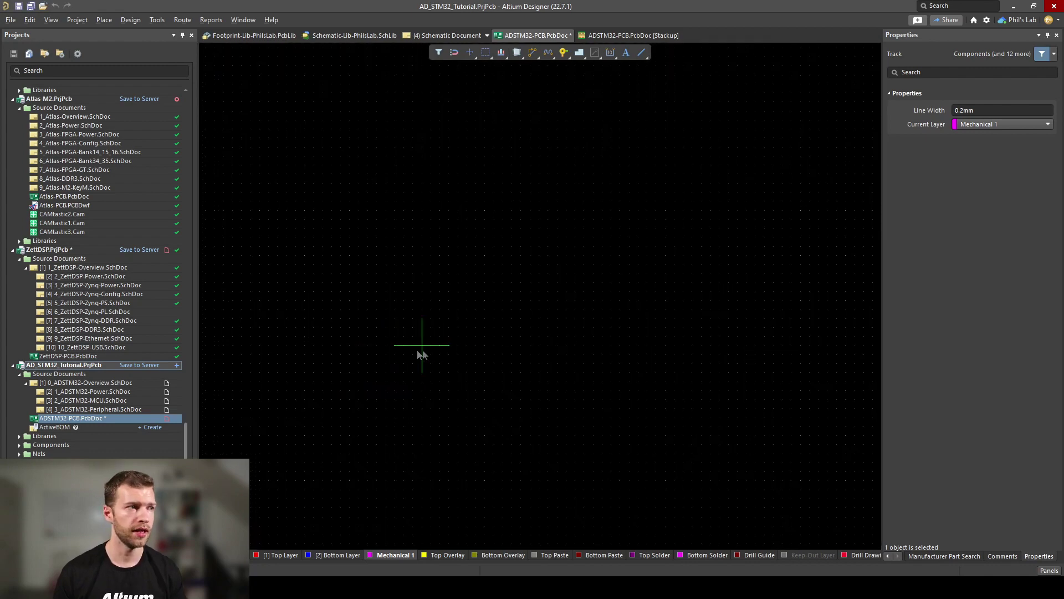
pyautogui.click(454, 346)
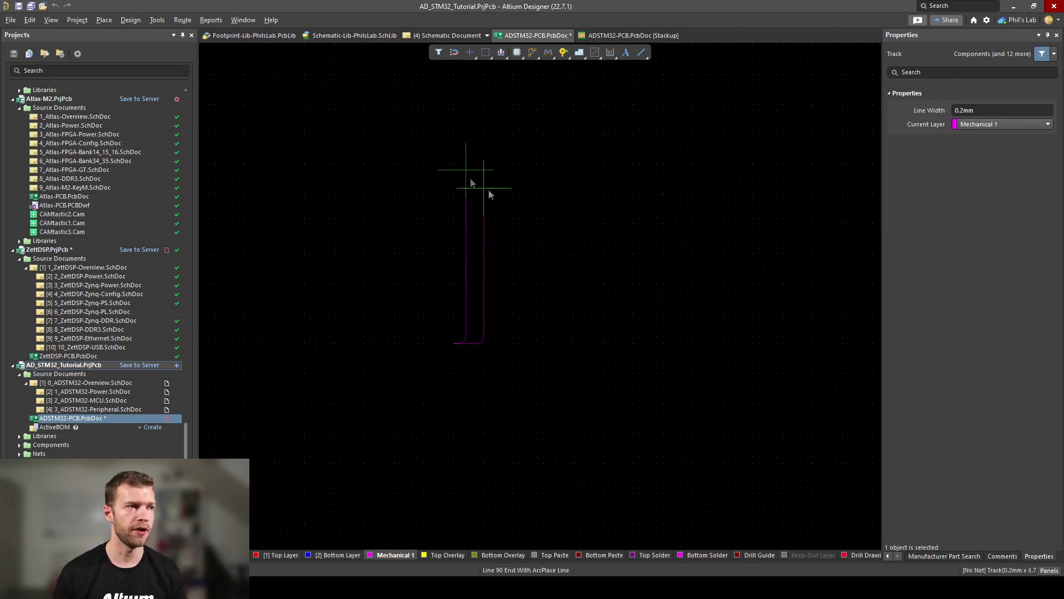
pyautogui.press('space')
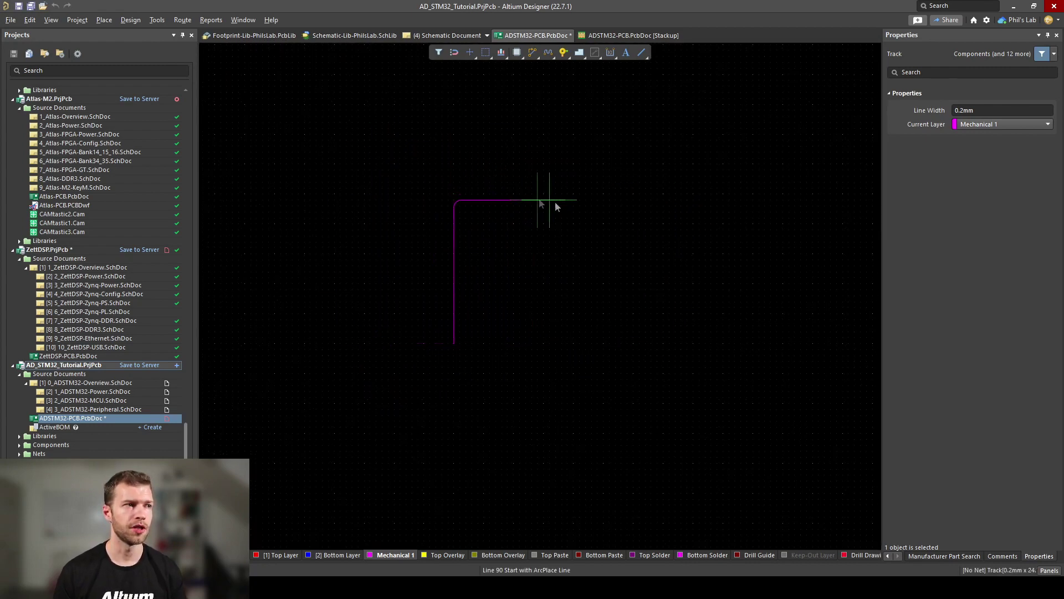
pyautogui.press('space')
pyautogui.press('space')
pyautogui.press('space')
pyautogui.press('space')
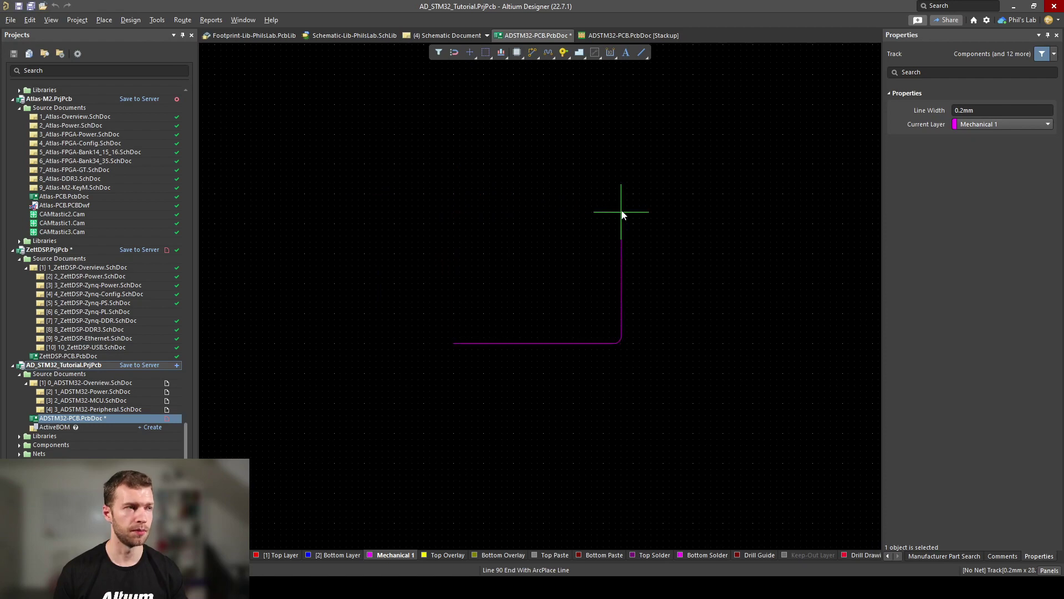
pyautogui.keyDown('ctrl'); pyautogui.scroll(3, 502, 214); pyautogui.keyUp('ctrl')
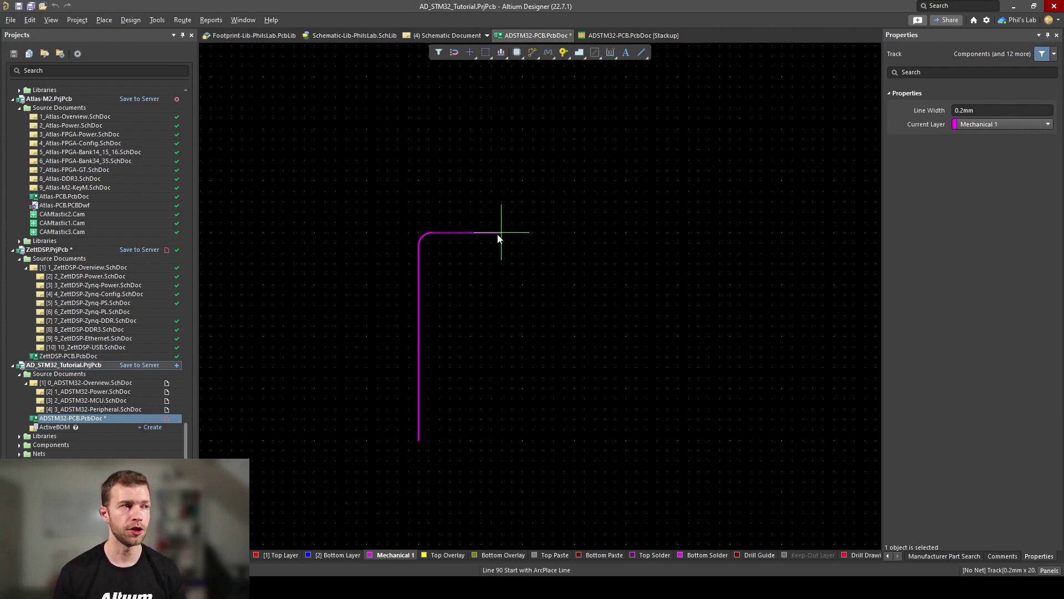
pyautogui.hotkey('shift', 'space')
pyautogui.hotkey('shift', 'space')
pyautogui.hotkey('shift', 'space')
pyautogui.hotkey('shift', 'space')
pyautogui.hotkey('shift', 'space')
pyautogui.press('space')
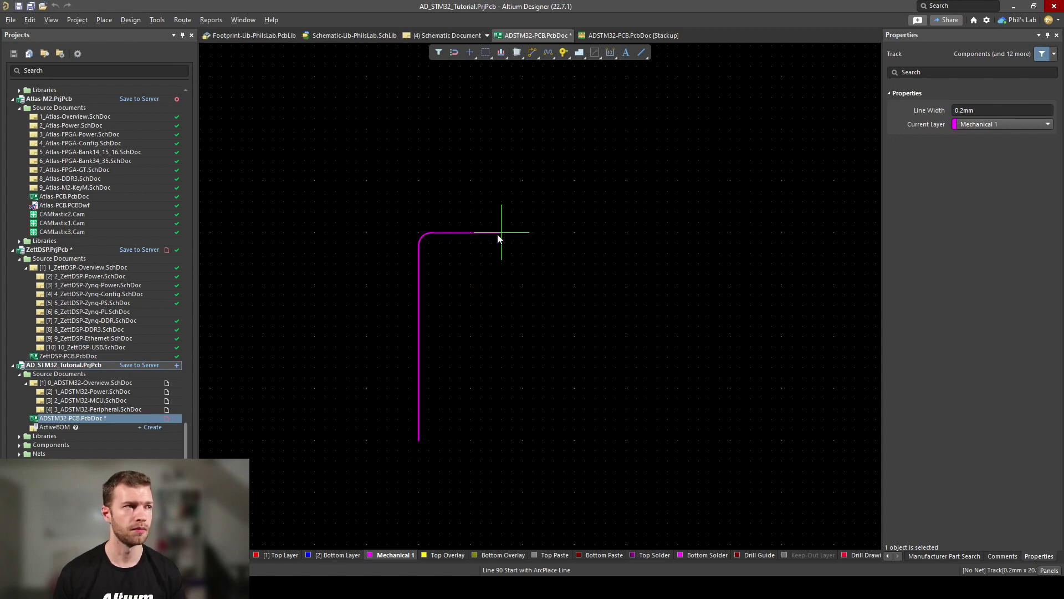
pyautogui.press('space')
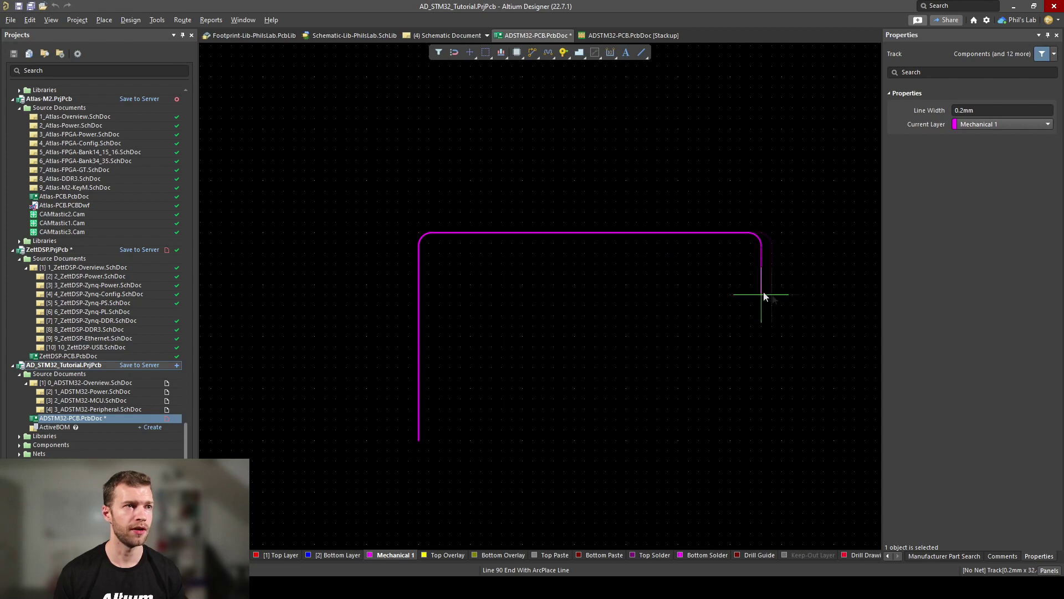
pyautogui.click(781, 299)
pyautogui.click(707, 521)
pyautogui.press('Escape')
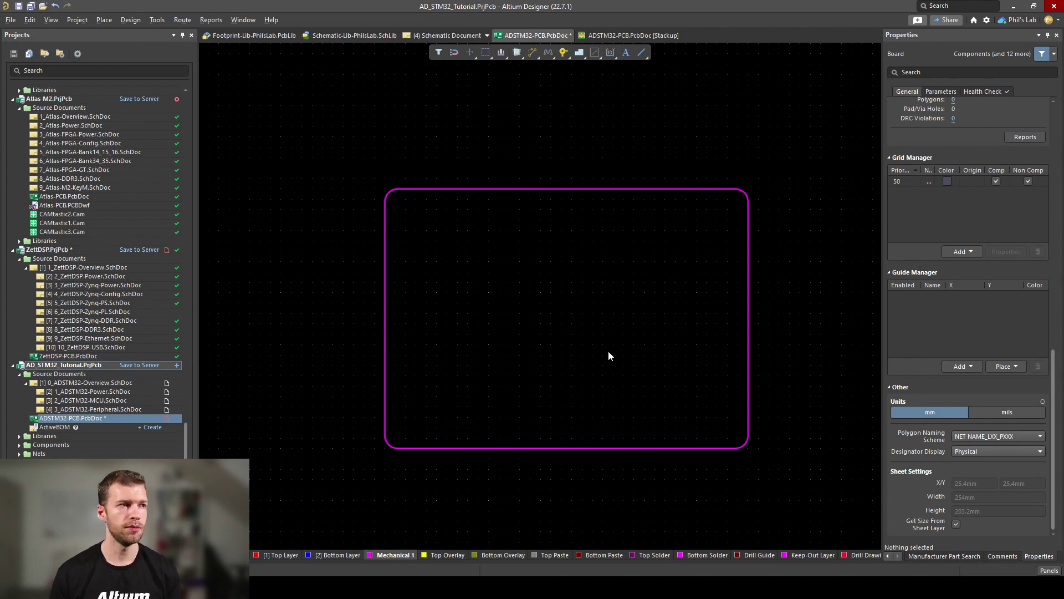
pyautogui.hotkey('ctrl', 'm')
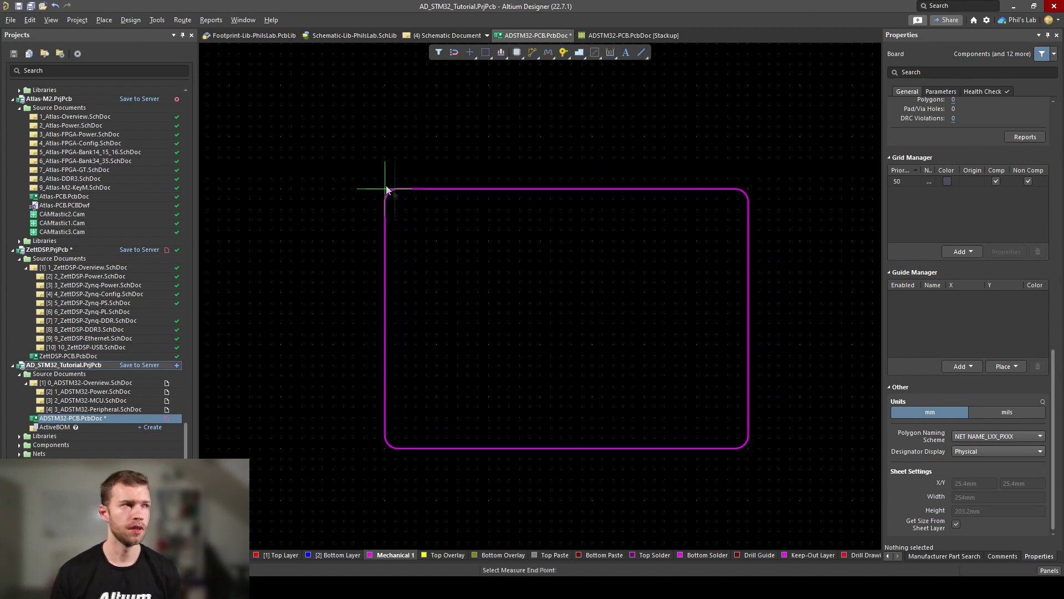
pyautogui.click(387, 189)
pyautogui.click(747, 447)
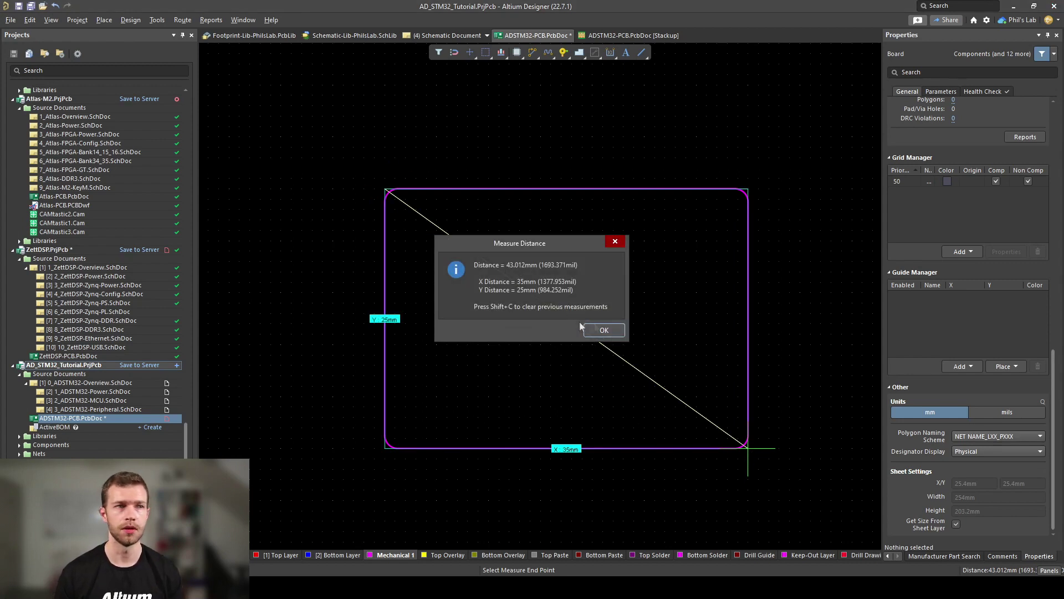
pyautogui.click(608, 331)
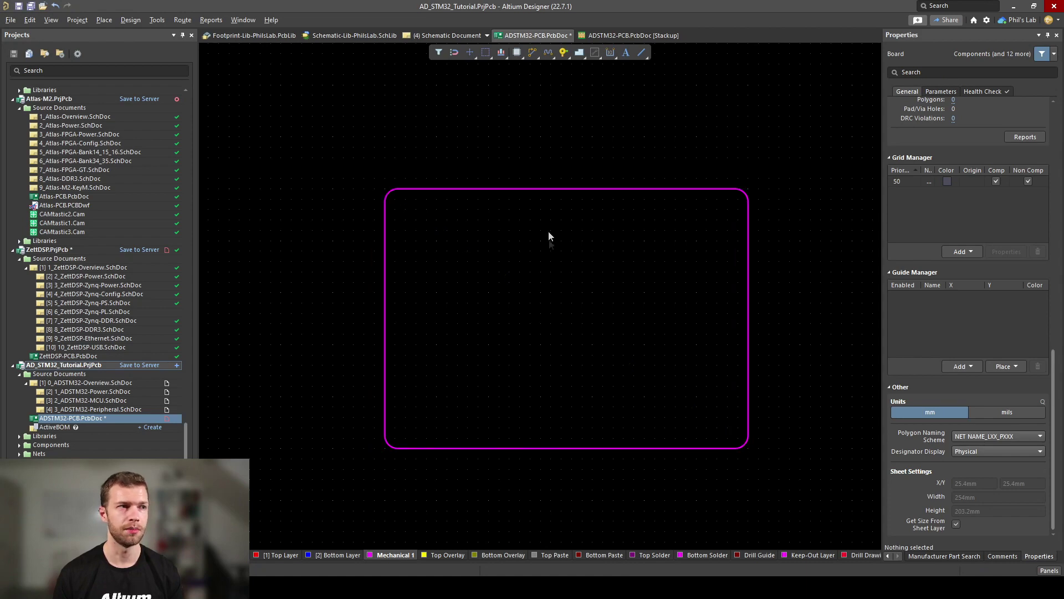
# Preview the board in 3D before reshaping it
pyautogui.keyDown('ctrl'); pyautogui.scroll(-2, 625, 314); pyautogui.keyUp('ctrl')
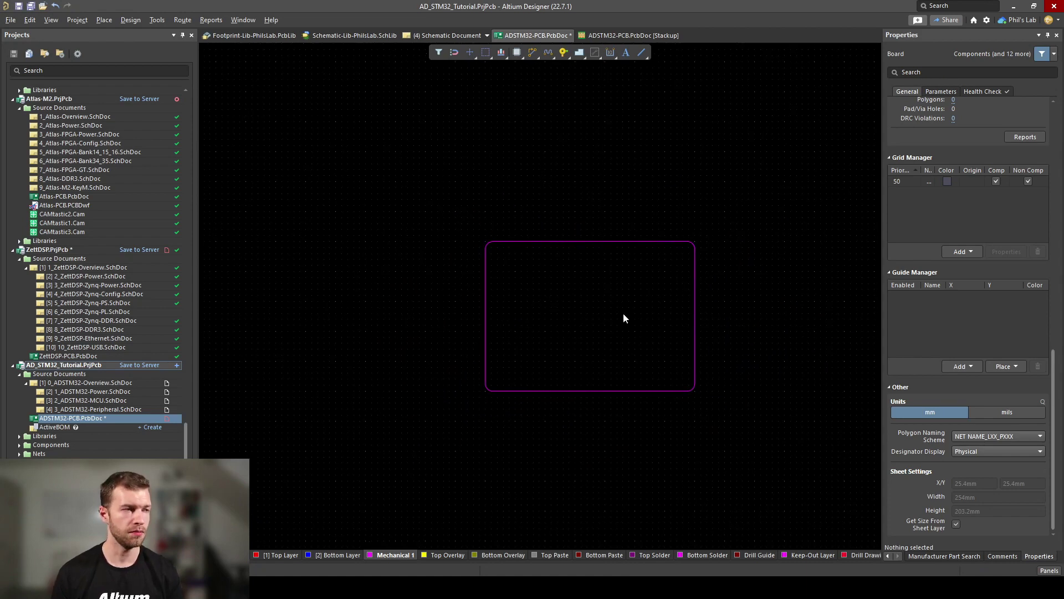
pyautogui.press('3')
pyautogui.keyDown('shift'); pyautogui.moveTo(625, 327); pyautogui.dragTo(527, 316, button='right'); pyautogui.keyUp('shift')
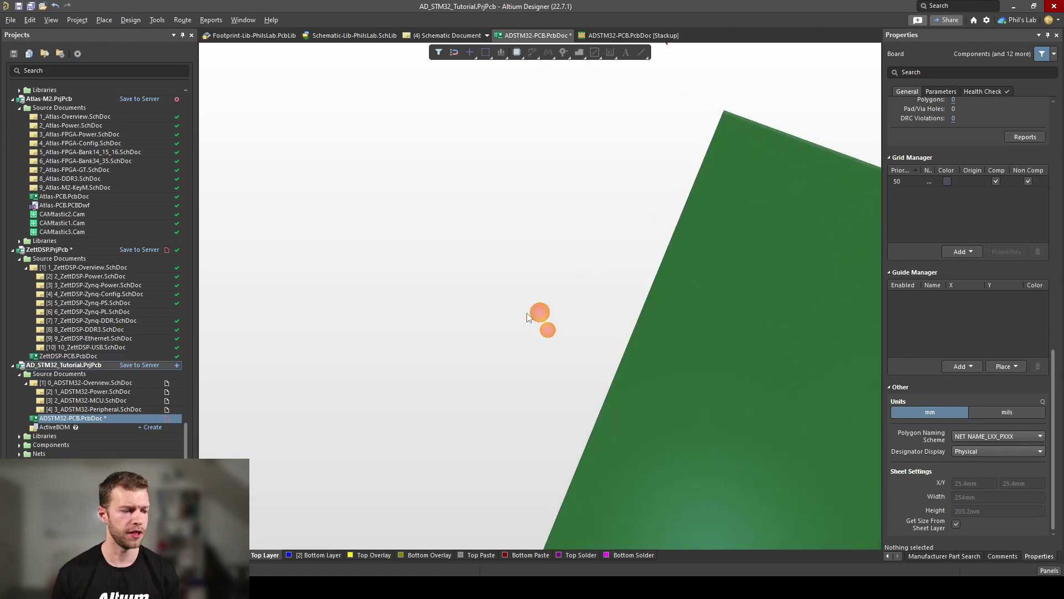
pyautogui.press('2')
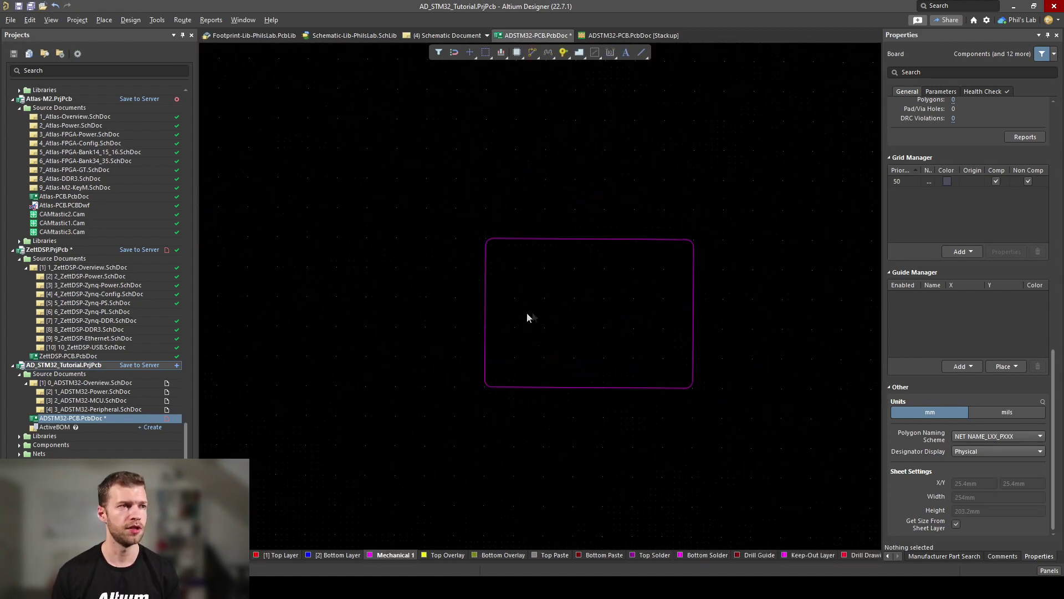
# Select the rounded outline segments and define the board shape from them
pyautogui.moveTo(778, 429); pyautogui.dragTo(622, 332)
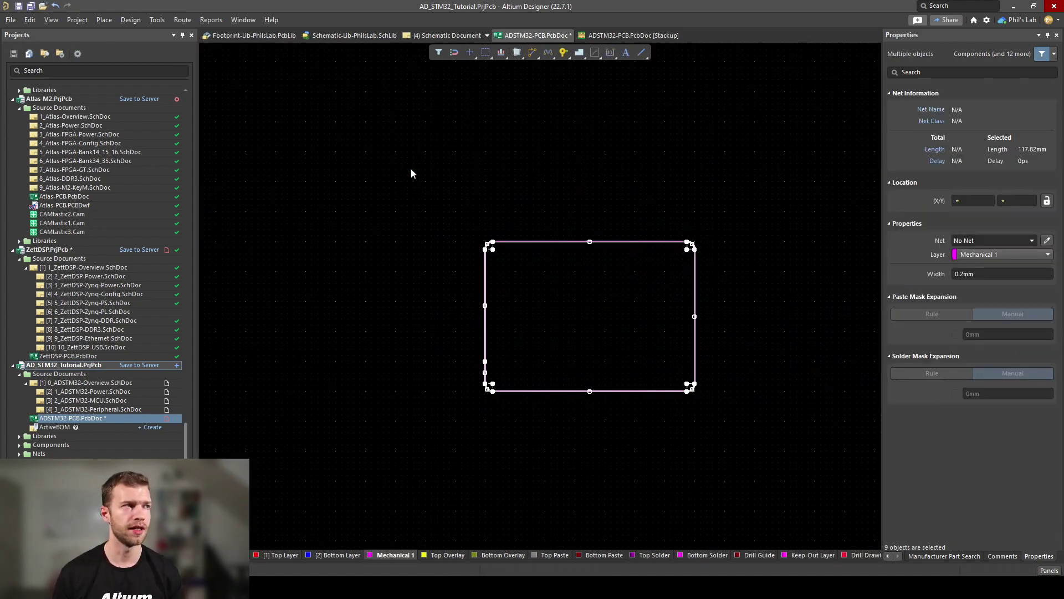
pyautogui.click(128, 20)
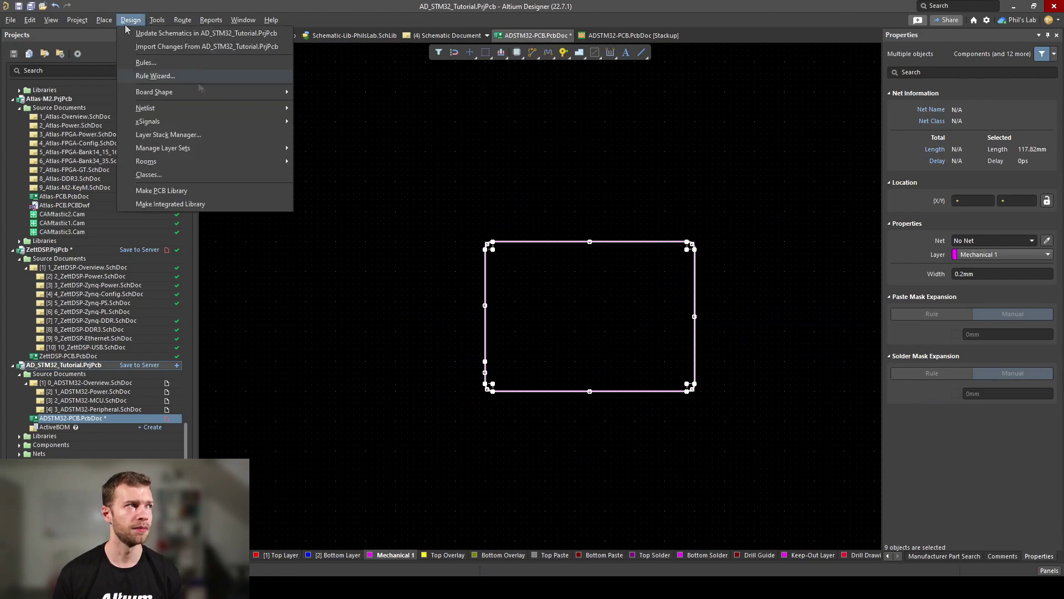
pyautogui.moveTo(205, 93)
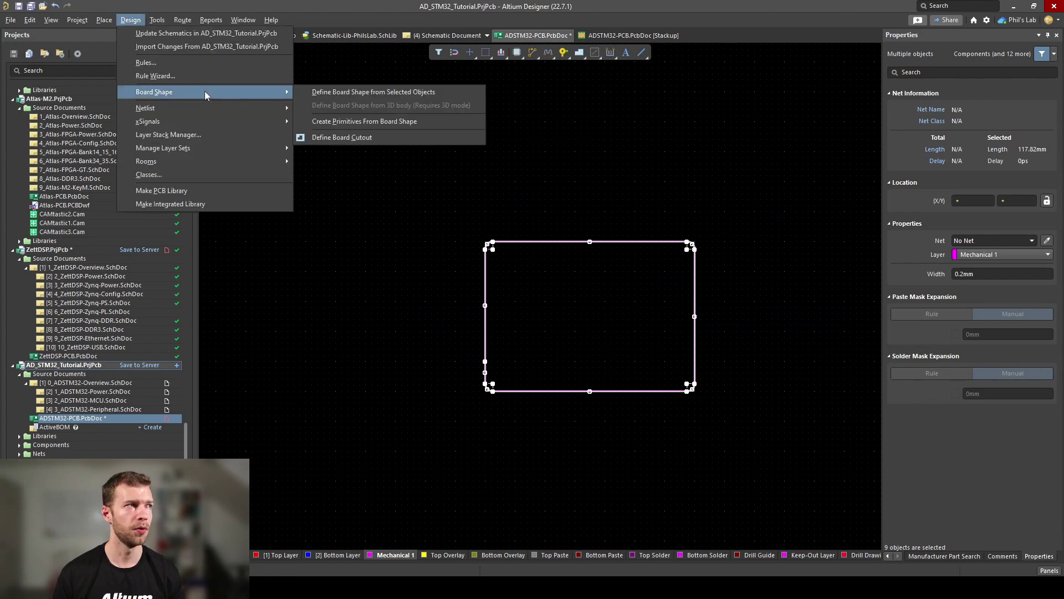
pyautogui.click(357, 92)
pyautogui.click(638, 292)
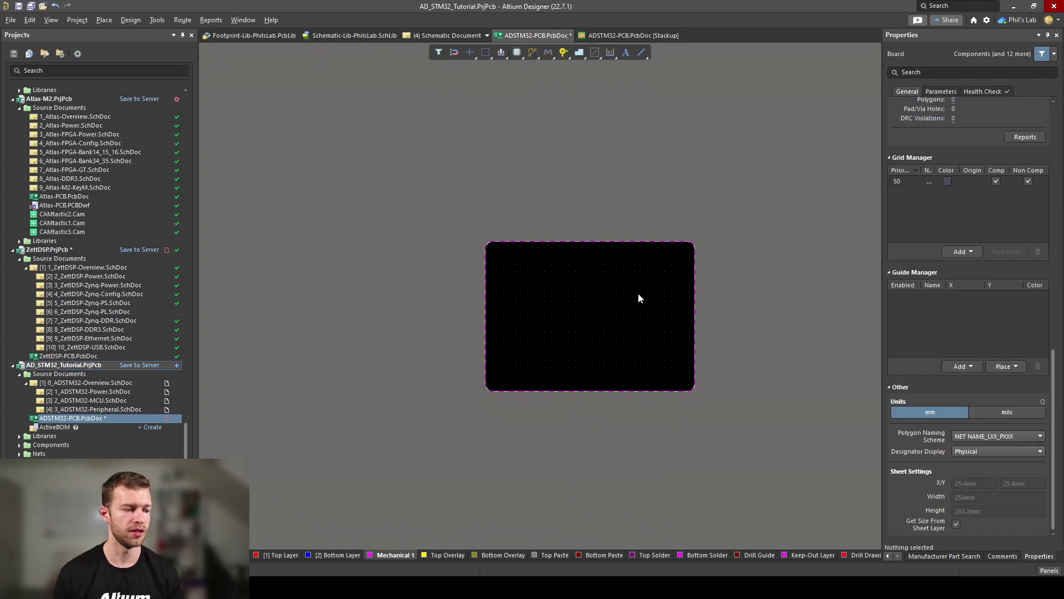
# Check the new 35 × 25 mm rounded board shape in the 3D view
pyautogui.press('3')
pyautogui.keyDown('shift'); pyautogui.moveTo(646, 302); pyautogui.dragTo(439, 298, button='right'); pyautogui.keyUp('shift')
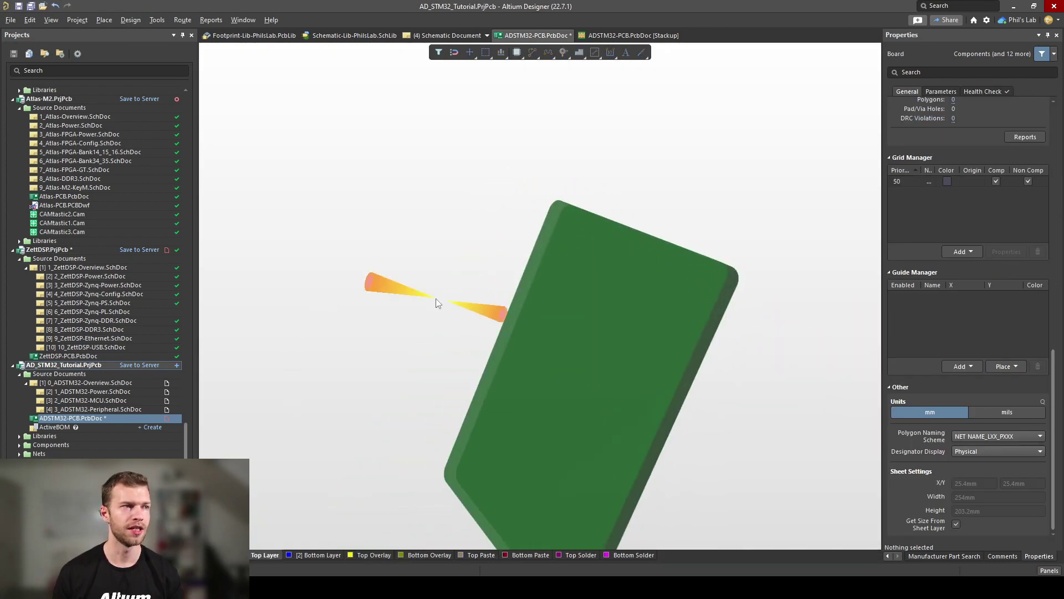
pyautogui.press('2')
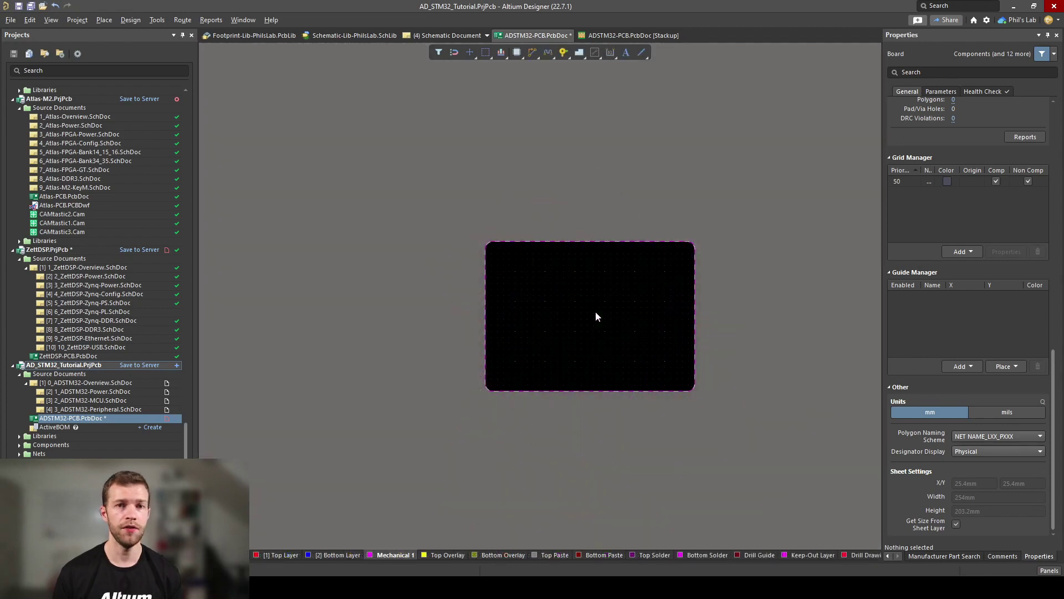
pyautogui.keyDown('ctrl'); pyautogui.scroll(3, 563, 316); pyautogui.keyUp('ctrl')
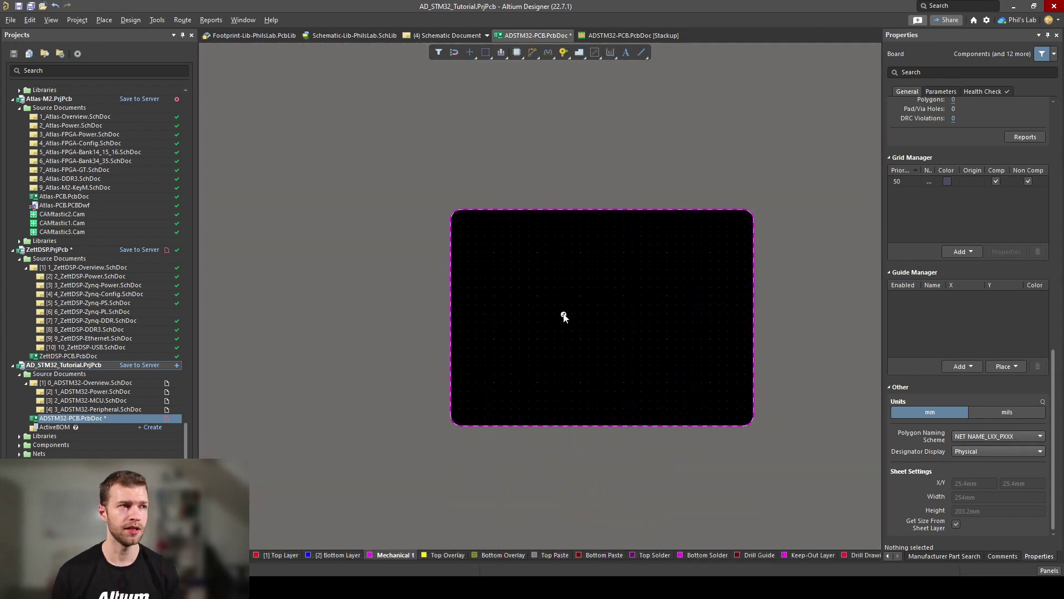
pyautogui.hotkey('ctrl', 'm')
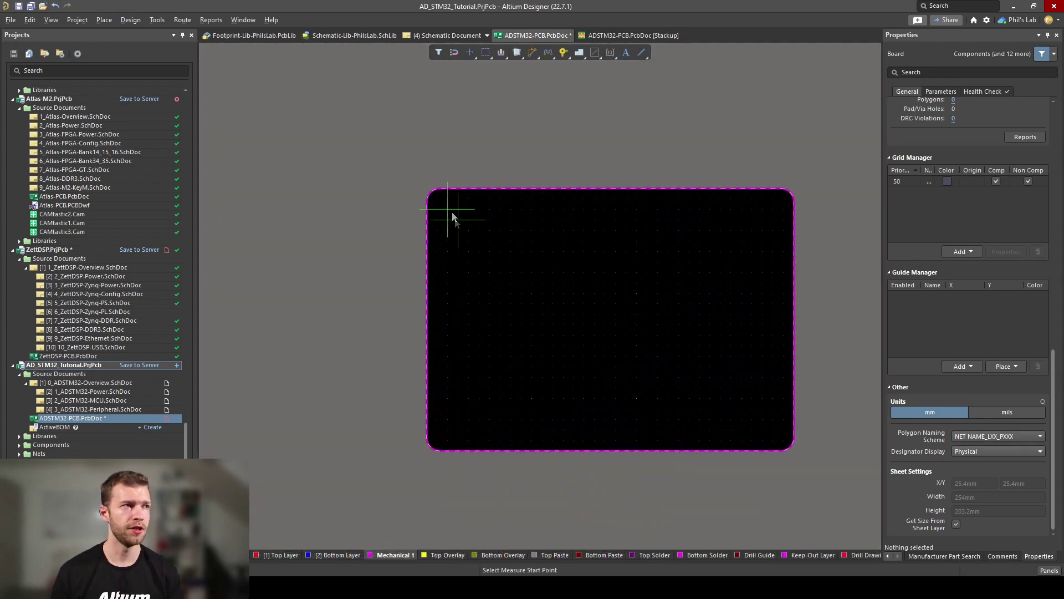
# Measure the board diagonally from top-left to bottom-right corner (43.012 mm)
pyautogui.click(429, 188)
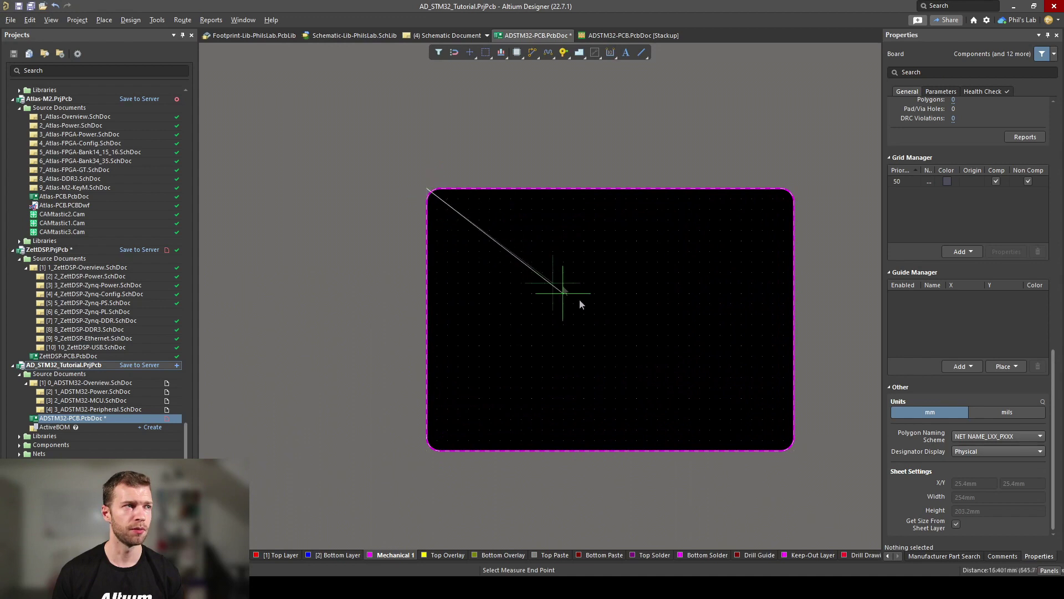
pyautogui.click(792, 450)
pyautogui.click(602, 331)
pyautogui.rightClick(537, 382)
pyautogui.keyDown('ctrl'); pyautogui.scroll(-1, 542, 377); pyautogui.keyUp('ctrl')
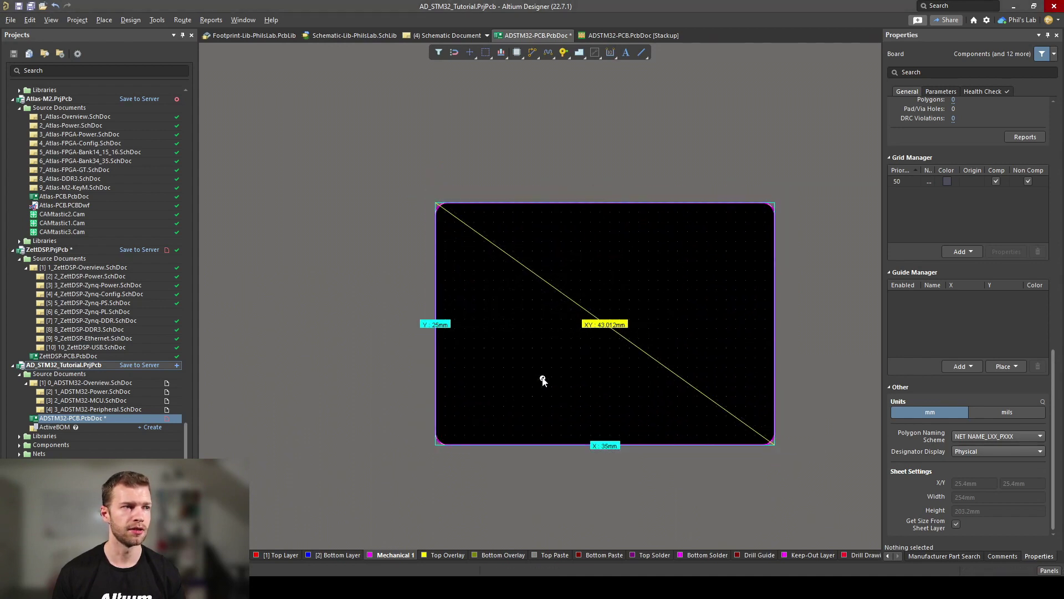
pyautogui.keyDown('ctrl'); pyautogui.scroll(2, 654, 299); pyautogui.keyUp('ctrl')
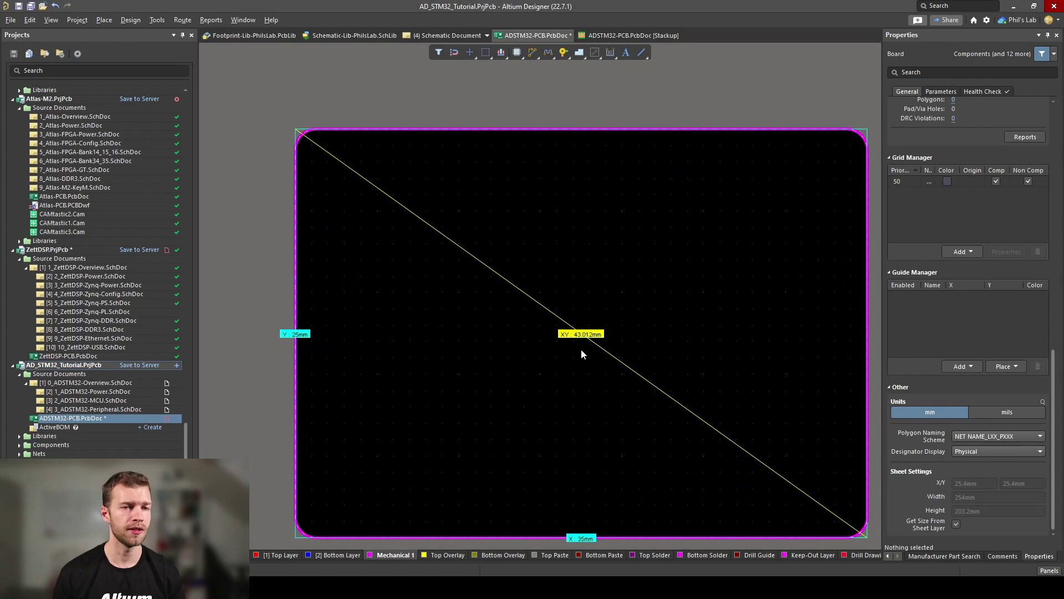
# Set the PCB origin at the board's centre using a finer snap grid, then clear the measurement
pyautogui.click(33, 21)
pyautogui.moveTo(101, 228)
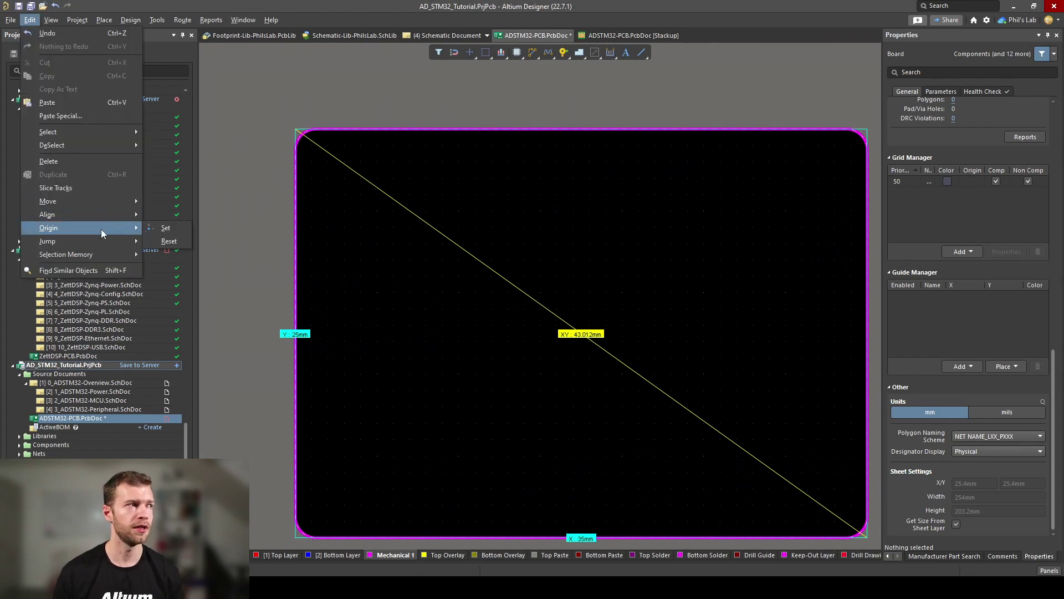
pyautogui.click(164, 228)
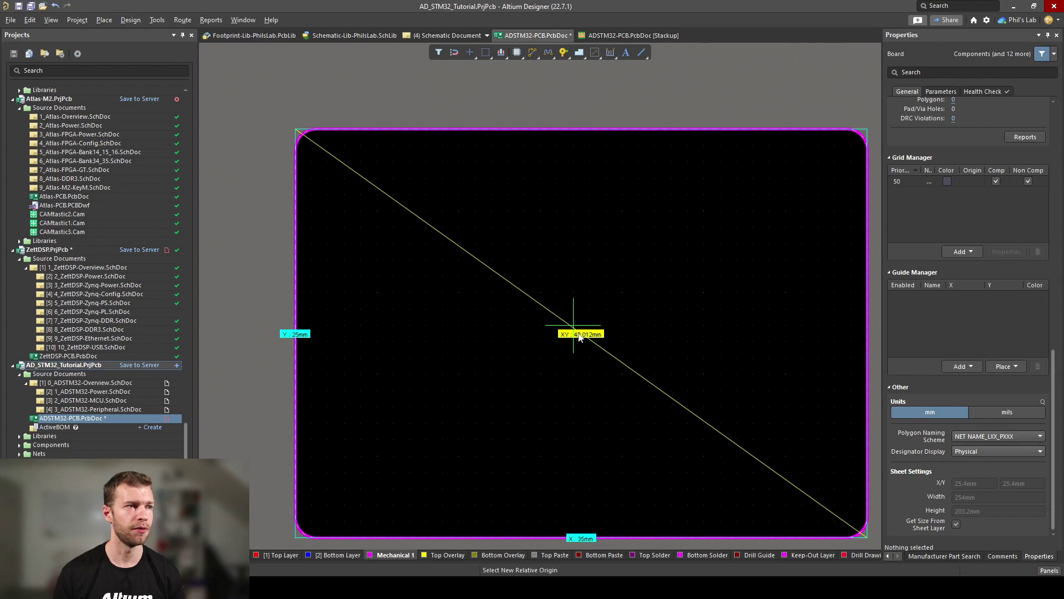
pyautogui.keyDown('ctrl'); pyautogui.scroll(2, 579, 337); pyautogui.keyUp('ctrl')
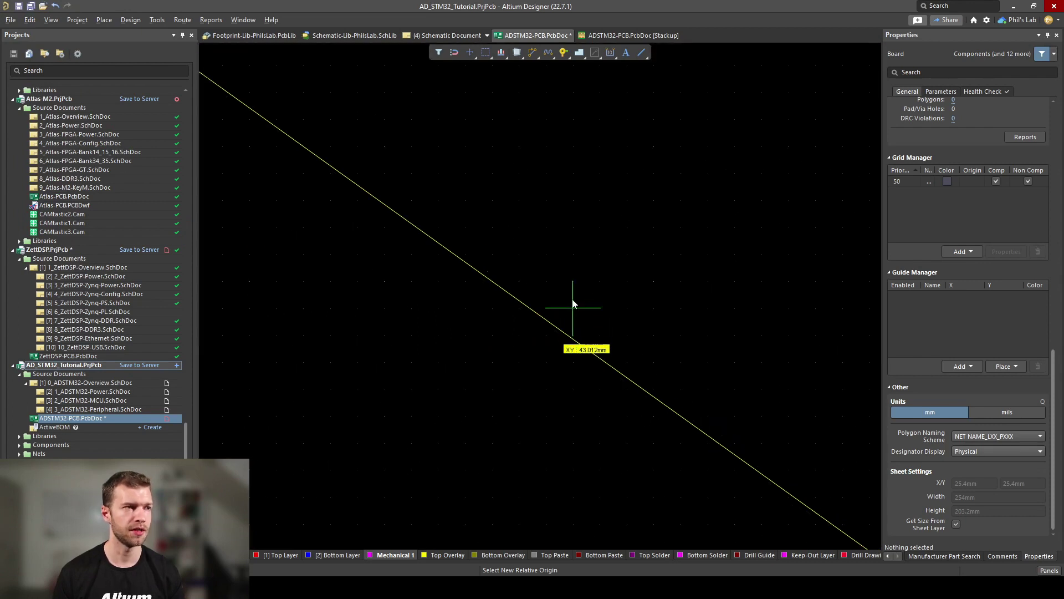
pyautogui.press('g')
pyautogui.click(606, 425)
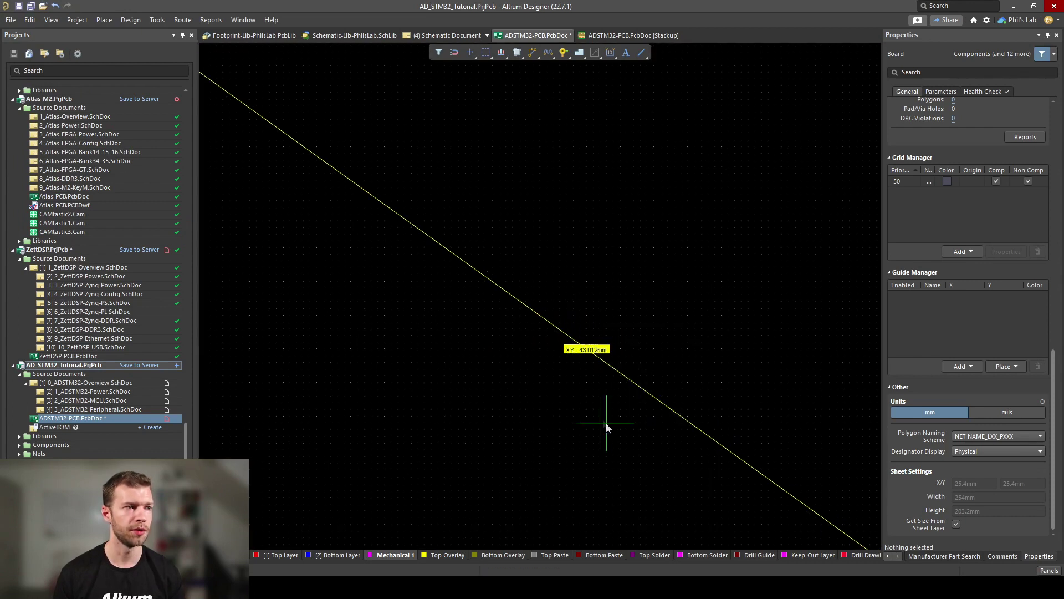
pyautogui.click(586, 350)
pyautogui.keyDown('ctrl'); pyautogui.scroll(-2, 567, 370); pyautogui.keyUp('ctrl')
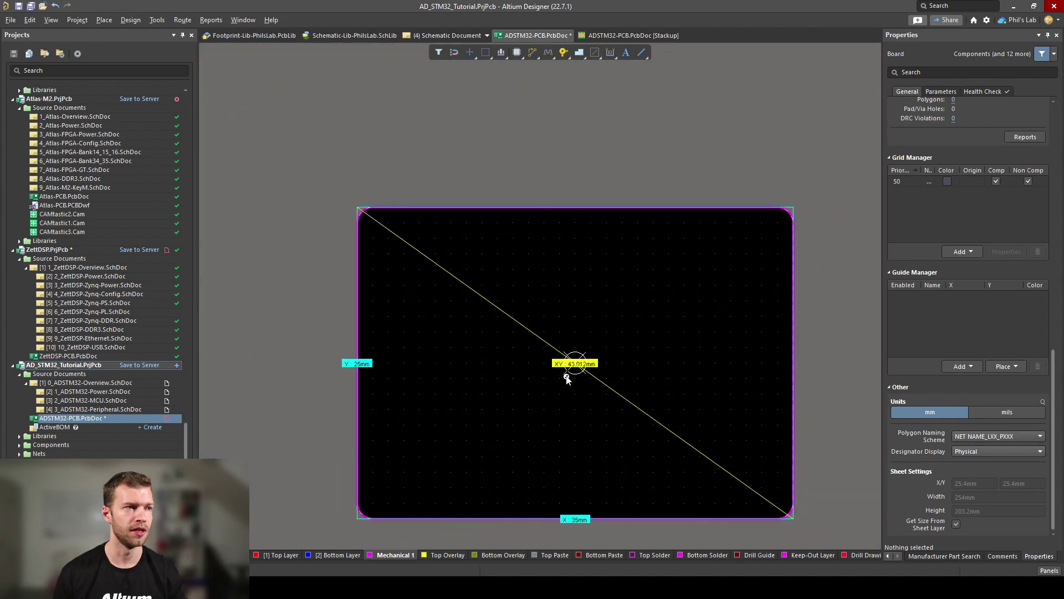
pyautogui.press('Escape')
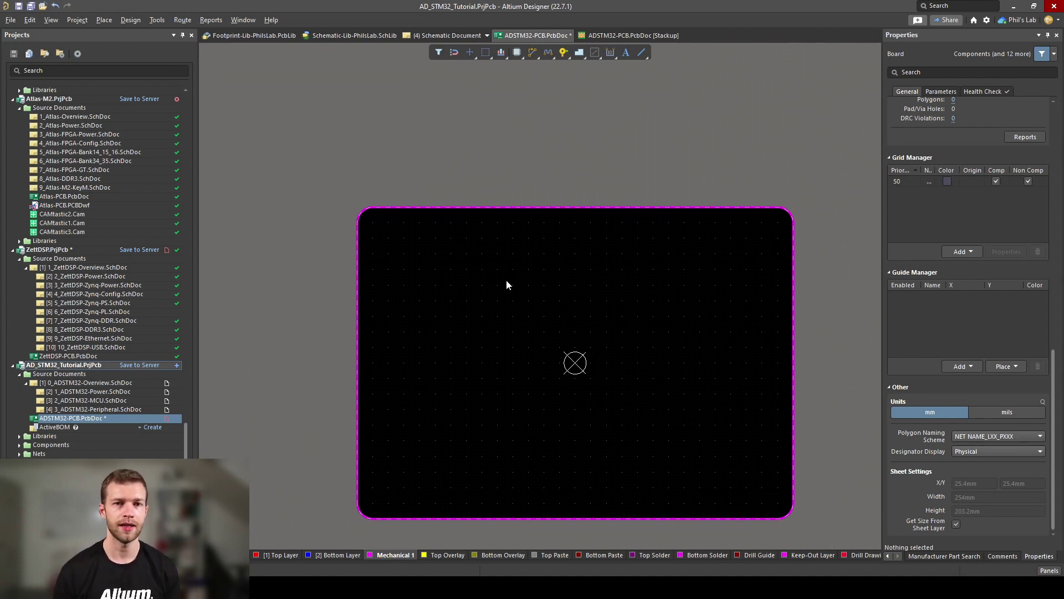
pyautogui.press('3')
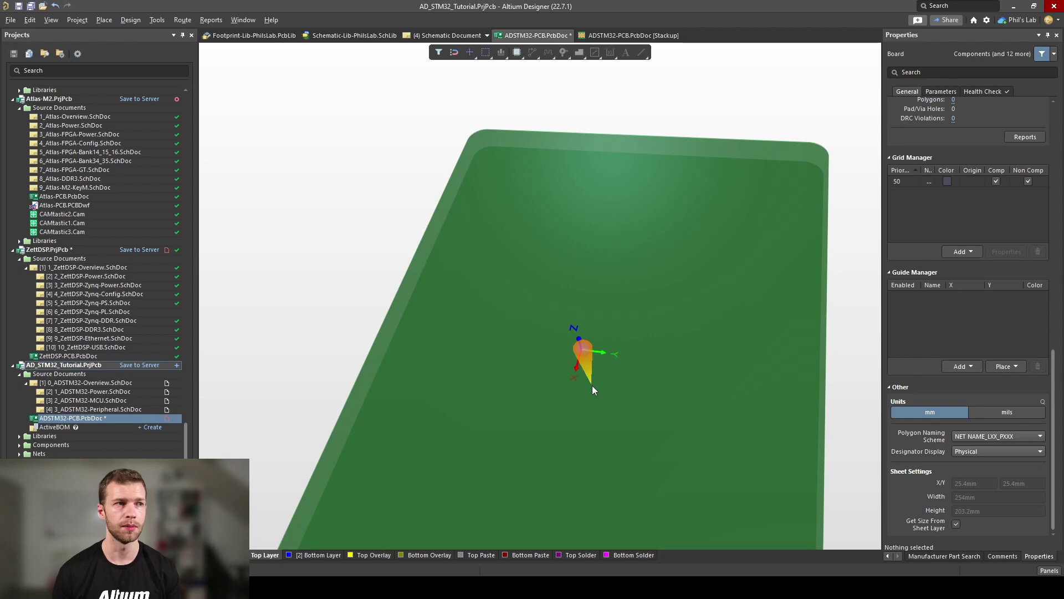
pyautogui.press('2')
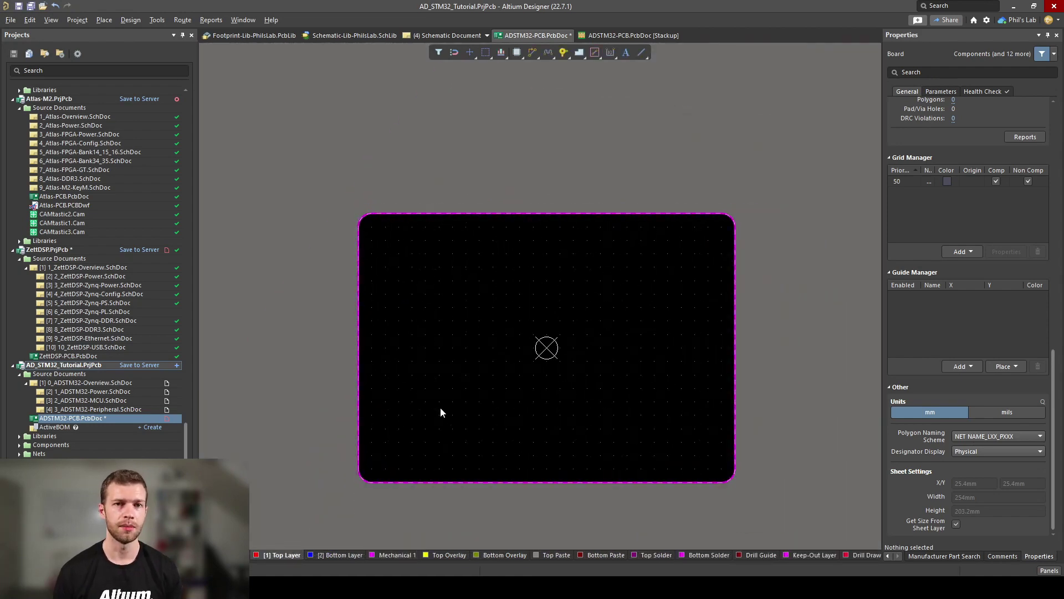
pyautogui.keyDown('ctrl'); pyautogui.scroll(1, 520, 265); pyautogui.keyUp('ctrl')
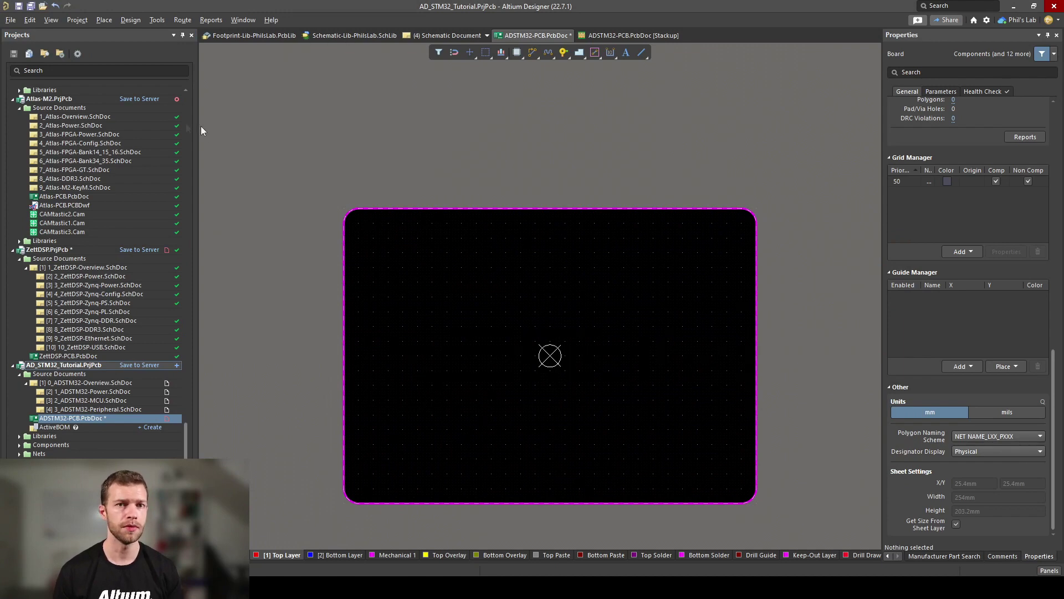
# In Project Options, turn off Component Classes for the Overview, Power, MCU and Peripheral sheets
pyautogui.click(77, 20)
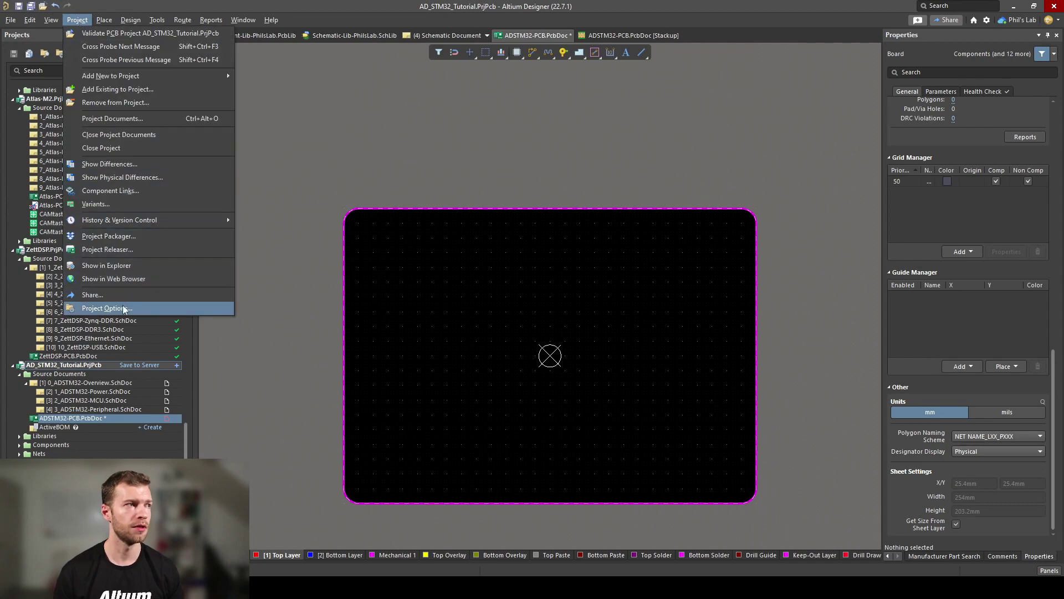
pyautogui.click(125, 308)
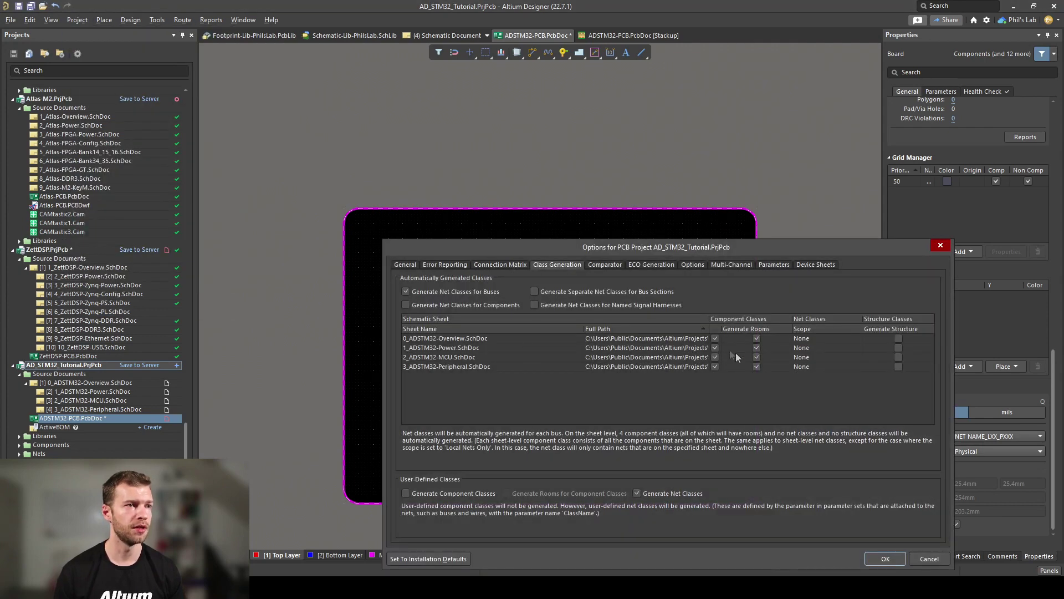
pyautogui.click(716, 338)
pyautogui.click(715, 338)
pyautogui.click(714, 348)
pyautogui.click(715, 357)
pyautogui.click(715, 367)
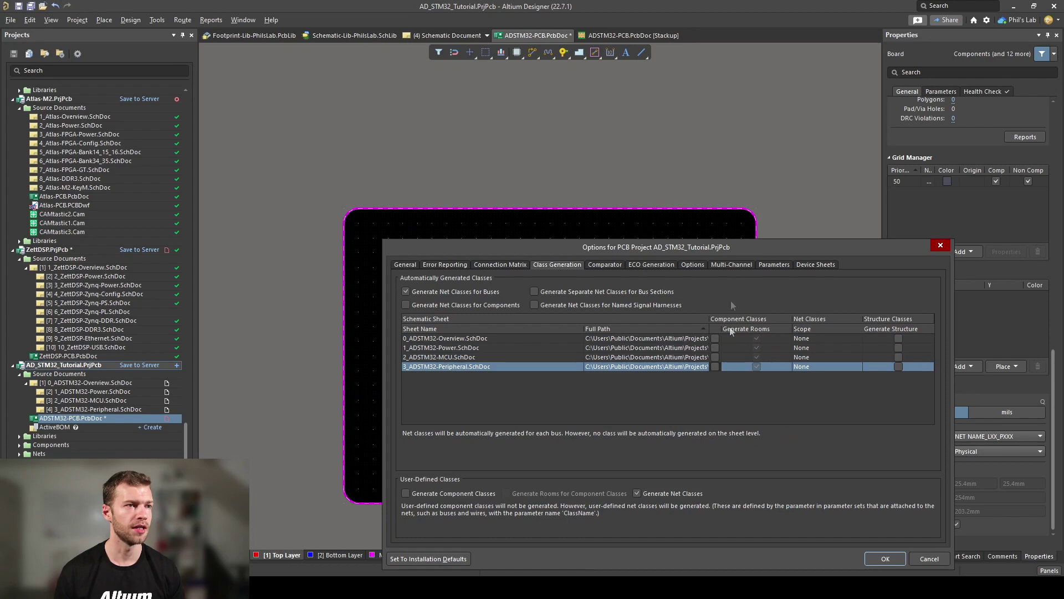
pyautogui.moveTo(737, 247); pyautogui.dragTo(680, 179)
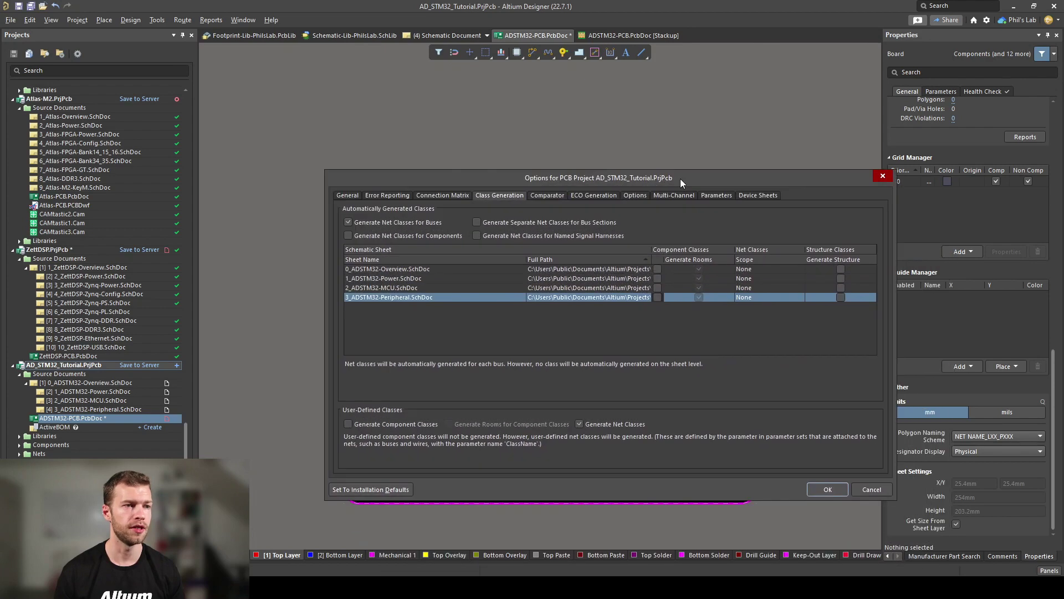
pyautogui.click(837, 490)
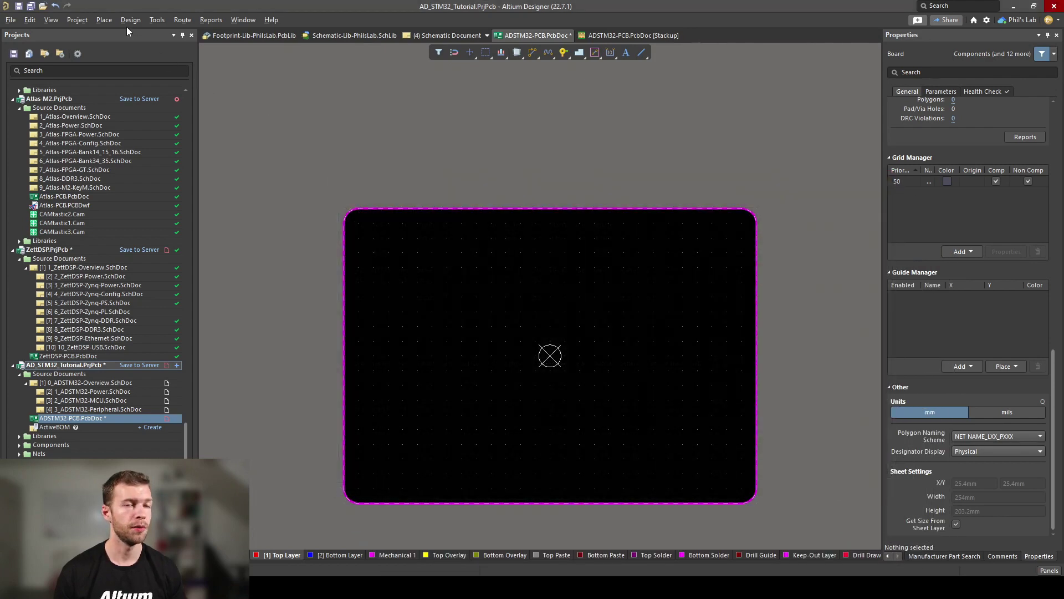
# Import changes from AD_STM32_Tutorial.PrjPcb, executing all component, net and USB_D pair additions
pyautogui.click(128, 21)
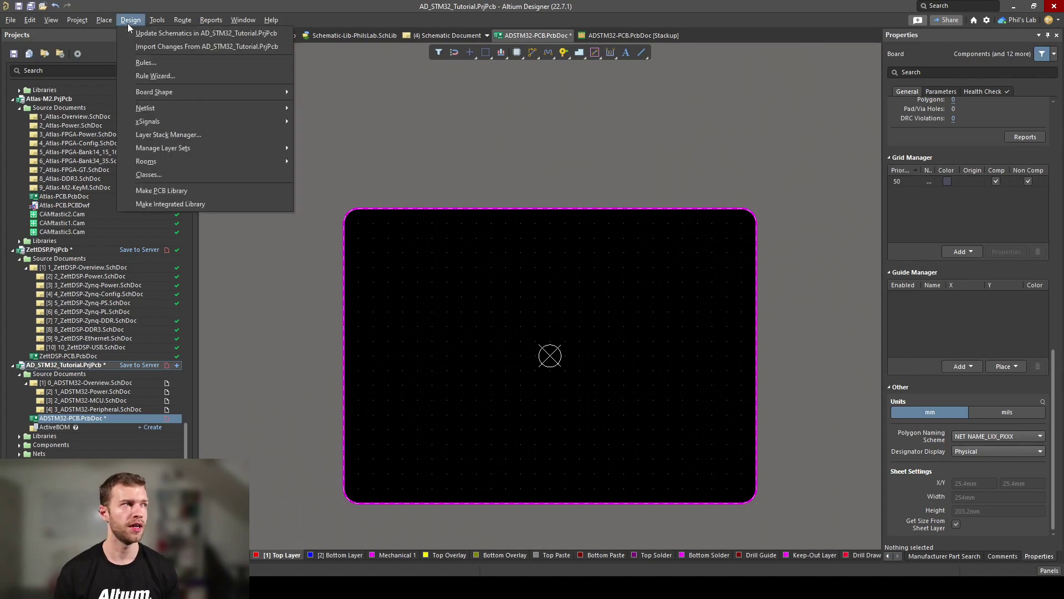
pyautogui.click(181, 44)
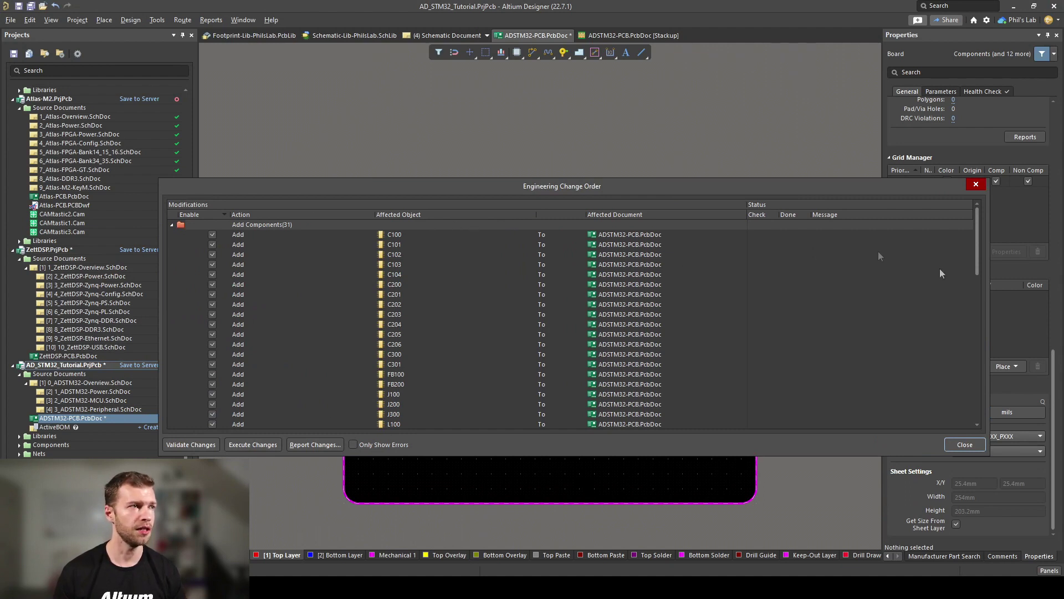
pyautogui.moveTo(979, 251); pyautogui.dragTo(979, 384)
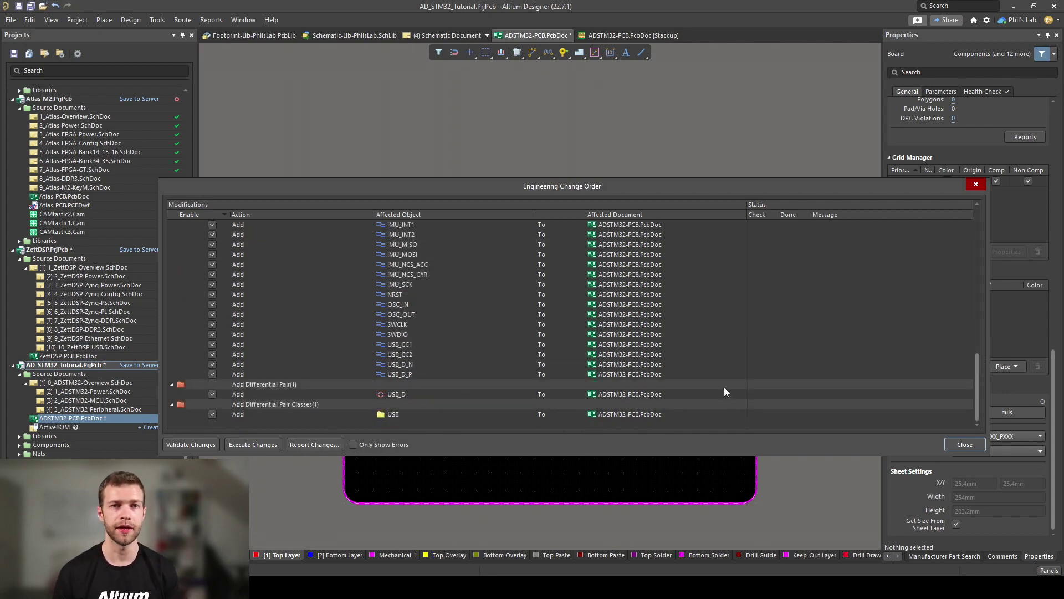
pyautogui.moveTo(976, 381); pyautogui.dragTo(971, 314)
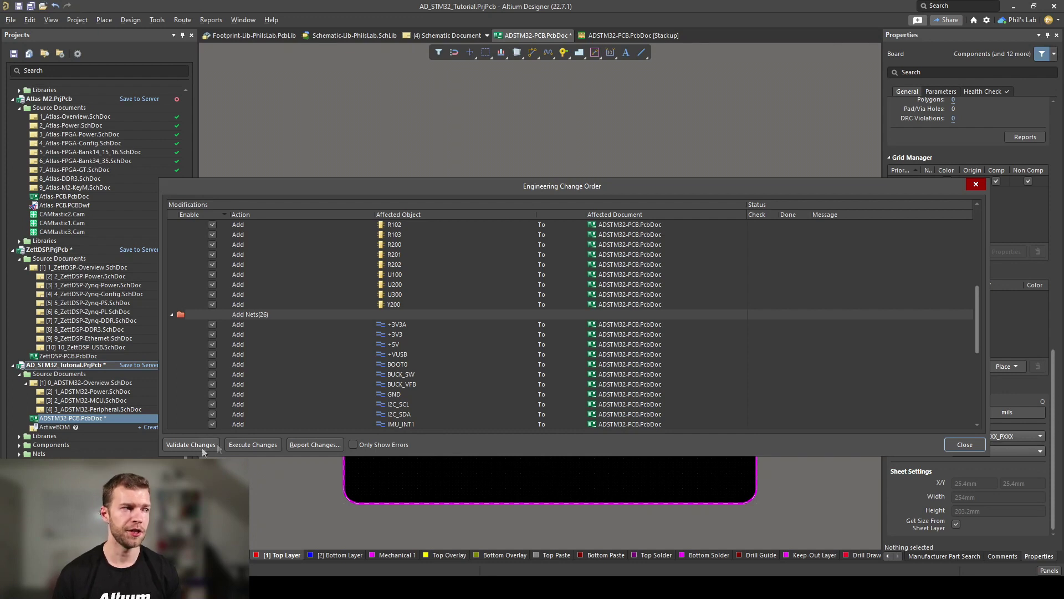
pyautogui.click(250, 444)
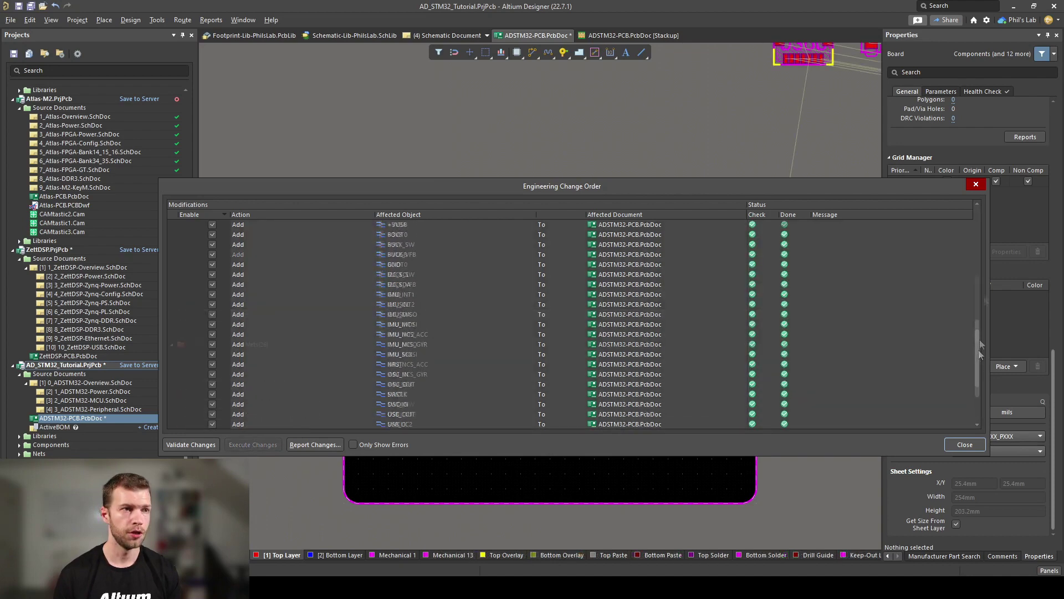
pyautogui.moveTo(985, 268); pyautogui.dragTo(979, 430)
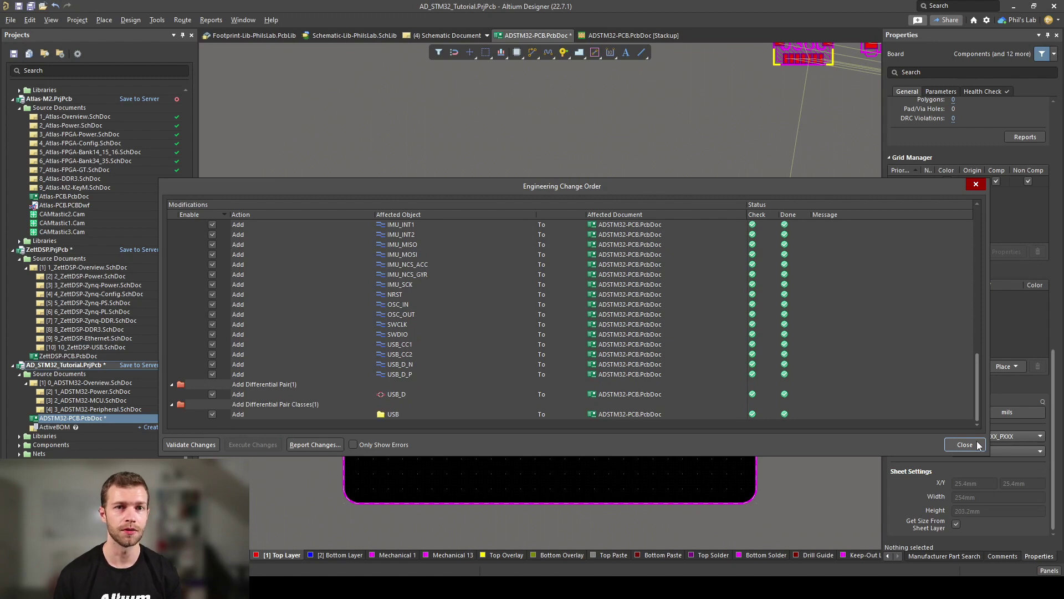
pyautogui.click(965, 444)
# Pan and zoom to inspect the imported footprints, such as U200 with its net-labelled pads
pyautogui.moveTo(819, 349); pyautogui.dragTo(455, 361, button='right')
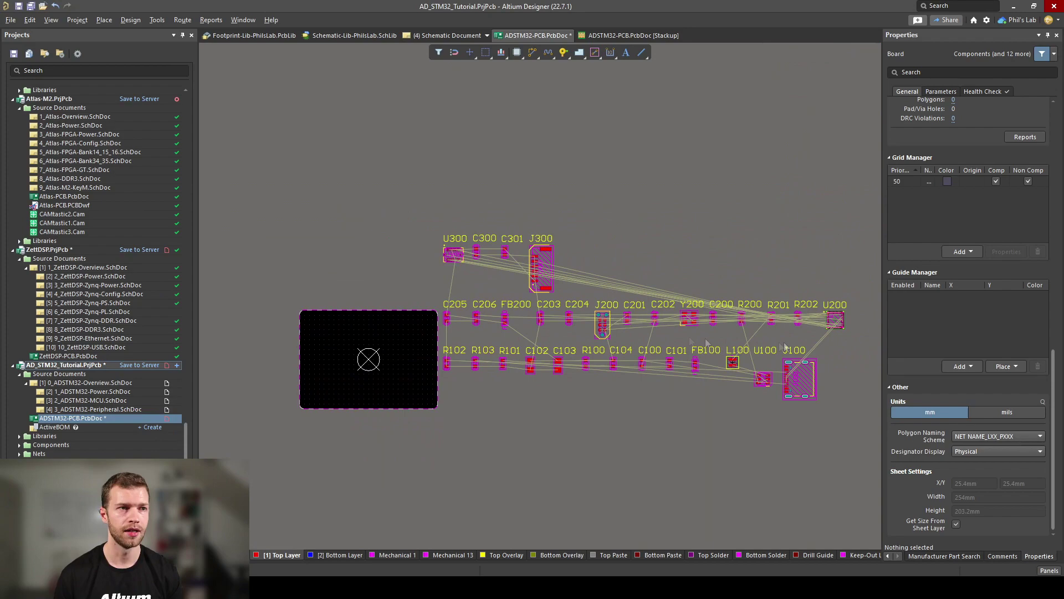
pyautogui.keyDown('ctrl'); pyautogui.scroll(3, 554, 298); pyautogui.keyUp('ctrl')
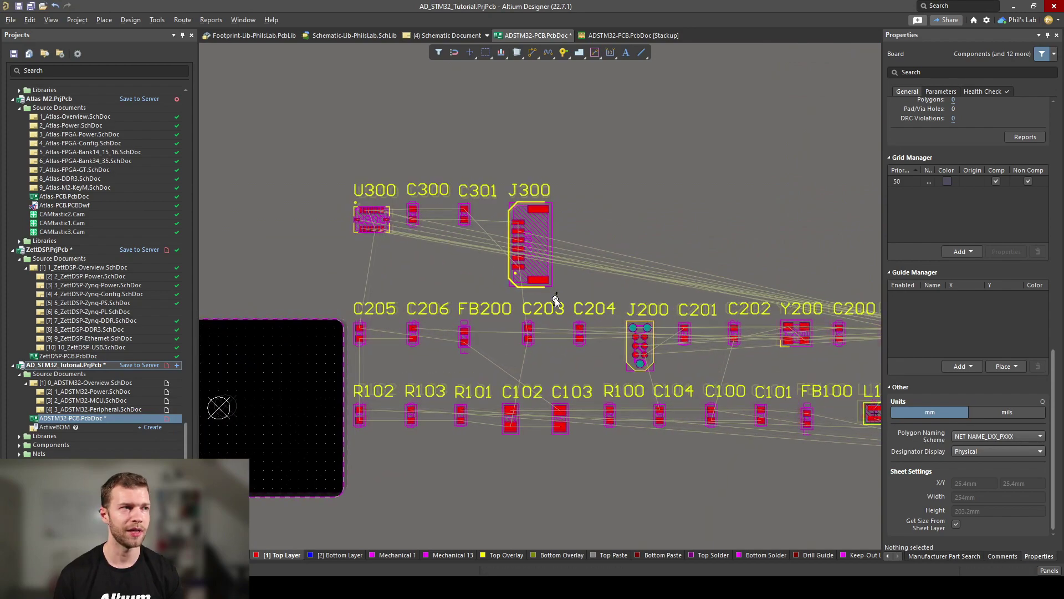
pyautogui.moveTo(828, 362); pyautogui.dragTo(565, 331, button='right')
pyautogui.keyDown('ctrl'); pyautogui.scroll(4, 674, 316); pyautogui.keyUp('ctrl')
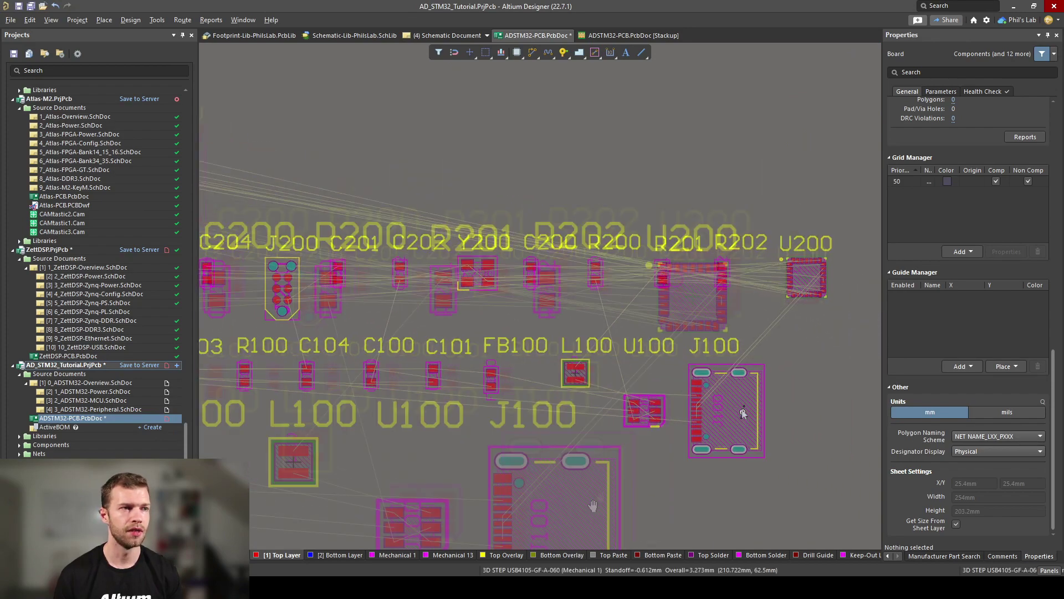
pyautogui.keyDown('ctrl'); pyautogui.scroll(3, 674, 315); pyautogui.keyUp('ctrl')
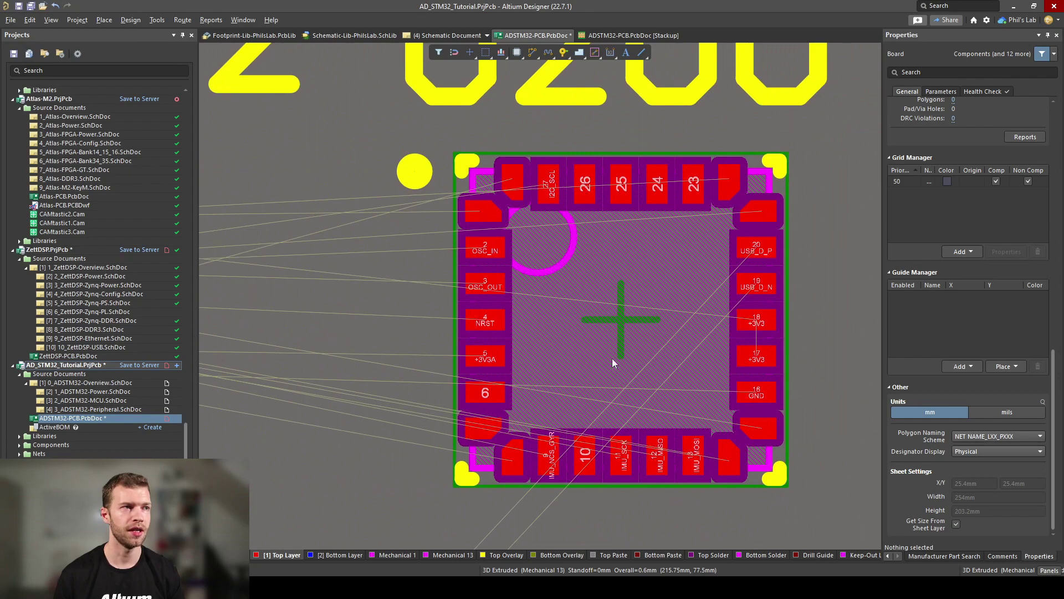
pyautogui.keyDown('ctrl'); pyautogui.scroll(2, 613, 361); pyautogui.keyUp('ctrl')
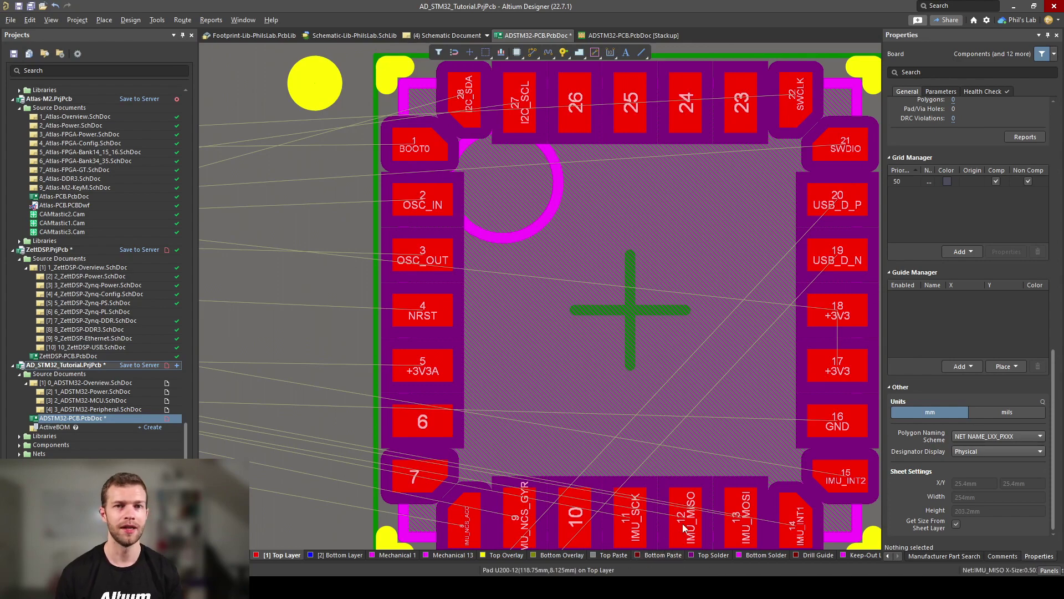
pyautogui.keyDown('ctrl'); pyautogui.scroll(-3, 719, 361); pyautogui.keyUp('ctrl')
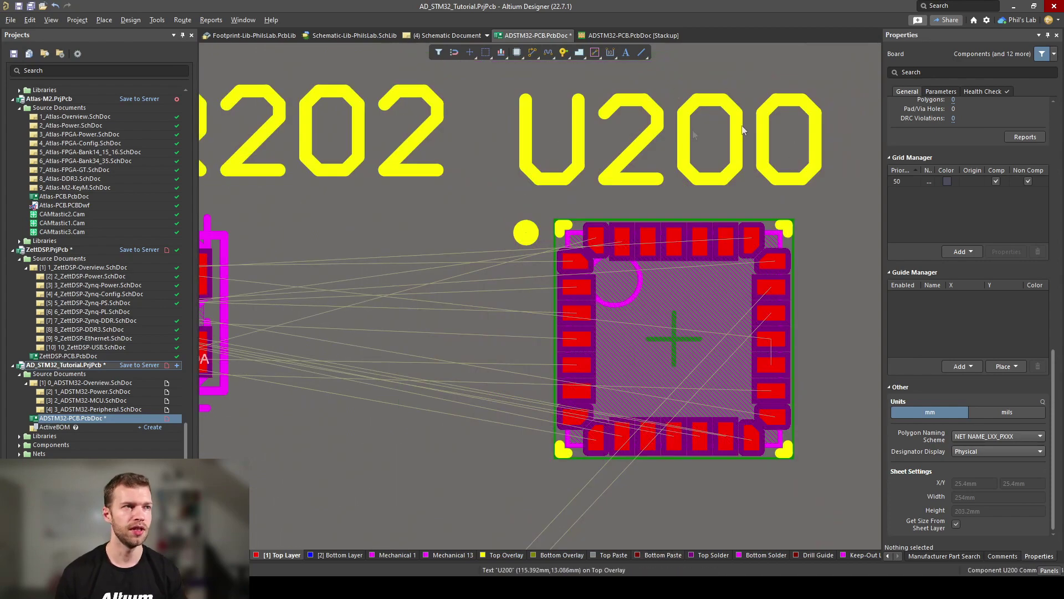
pyautogui.keyDown('ctrl'); pyautogui.scroll(-5, 677, 344); pyautogui.keyUp('ctrl')
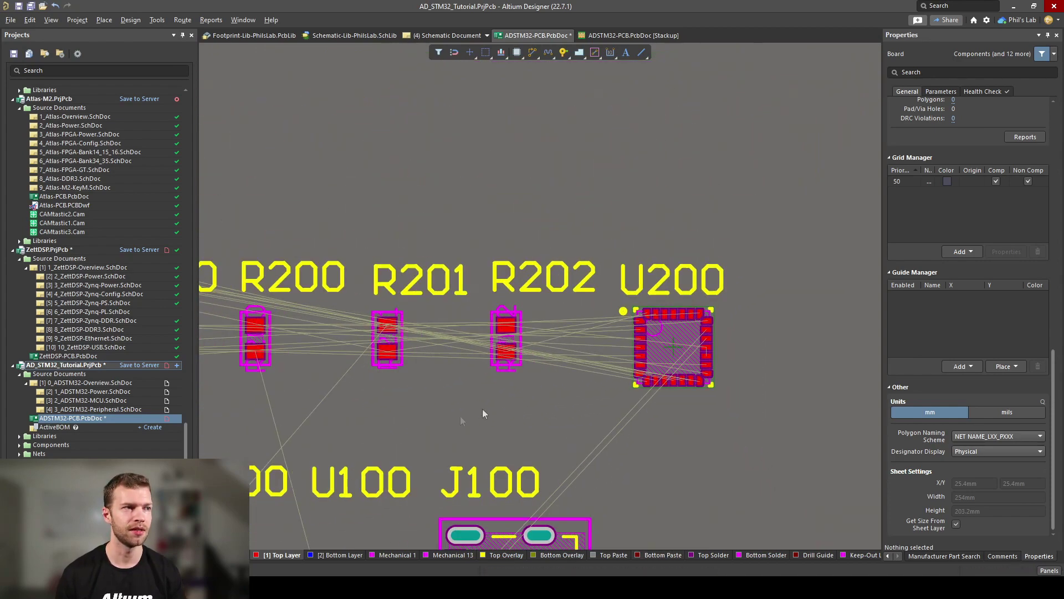
pyautogui.keyDown('ctrl'); pyautogui.scroll(-4, 482, 410); pyautogui.keyUp('ctrl')
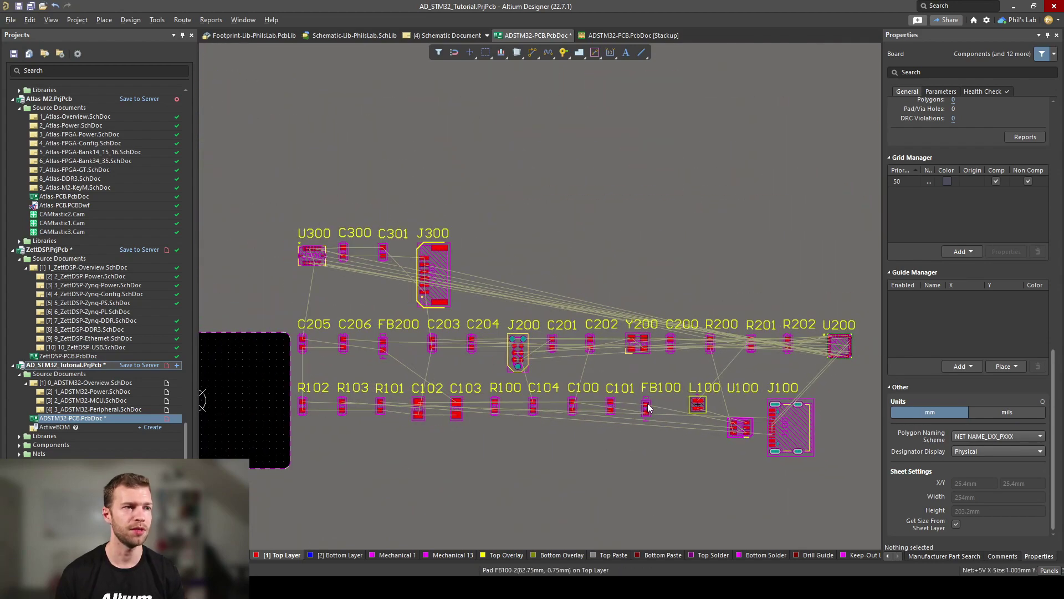
# View the board and imported components in 3D, orbiting around them before returning to 2D
pyautogui.press('3')
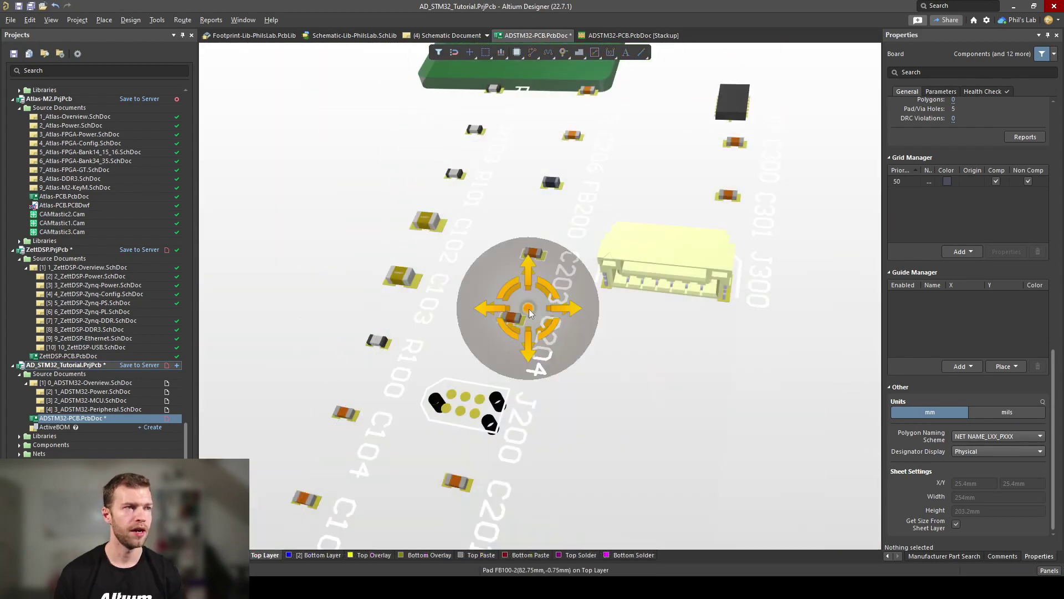
pyautogui.keyDown('shift'); pyautogui.moveTo(690, 334); pyautogui.dragTo(584, 305, button='right'); pyautogui.keyUp('shift')
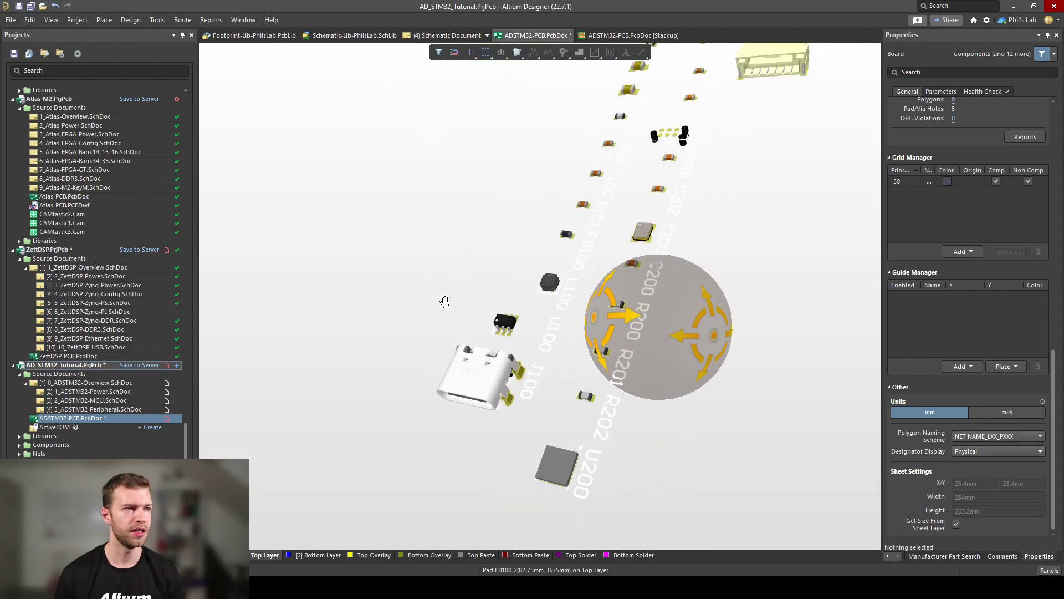
pyautogui.moveTo(514, 335)
pyautogui.keyDown('shift'); pyautogui.mouseDown(button='right')
pyautogui.moveTo(569, 249)
pyautogui.moveTo(494, 309)
pyautogui.moveTo(519, 337)
pyautogui.mouseUp(button='right'); pyautogui.keyUp('shift')
pyautogui.keyDown('ctrl'); pyautogui.scroll(5, 518, 336); pyautogui.keyUp('ctrl')
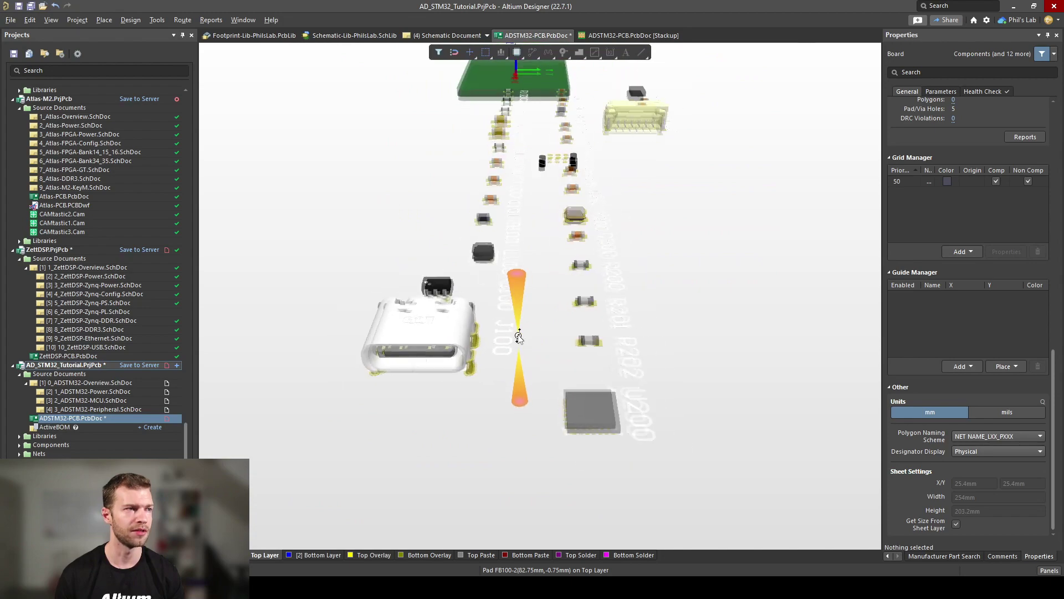
pyautogui.press('2')
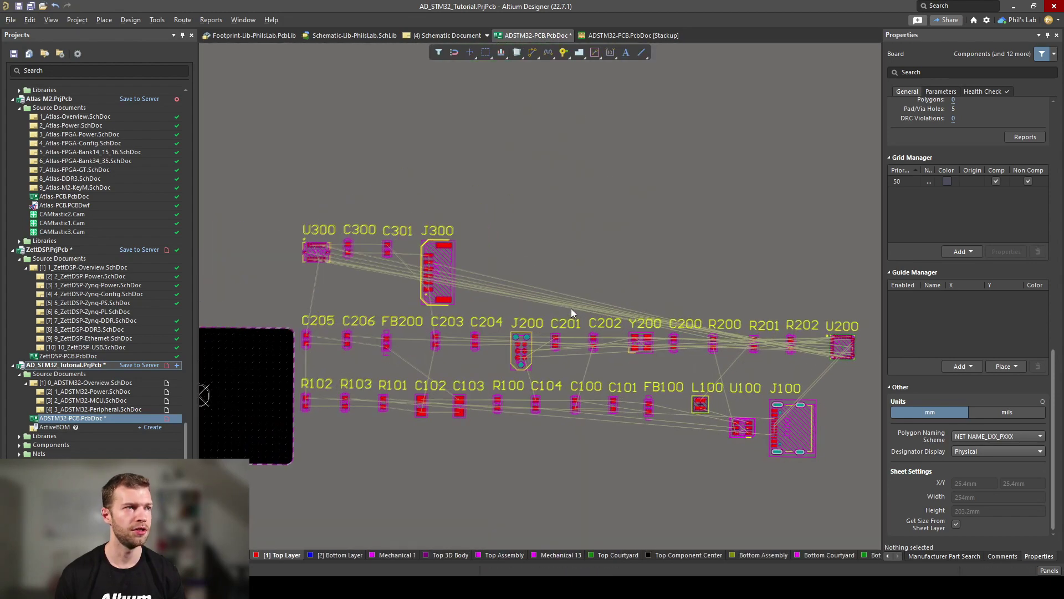
# Zoom out to show the rounded board with all imported footprints beside it
pyautogui.keyDown('ctrl'); pyautogui.scroll(-2, 612, 302); pyautogui.keyUp('ctrl')
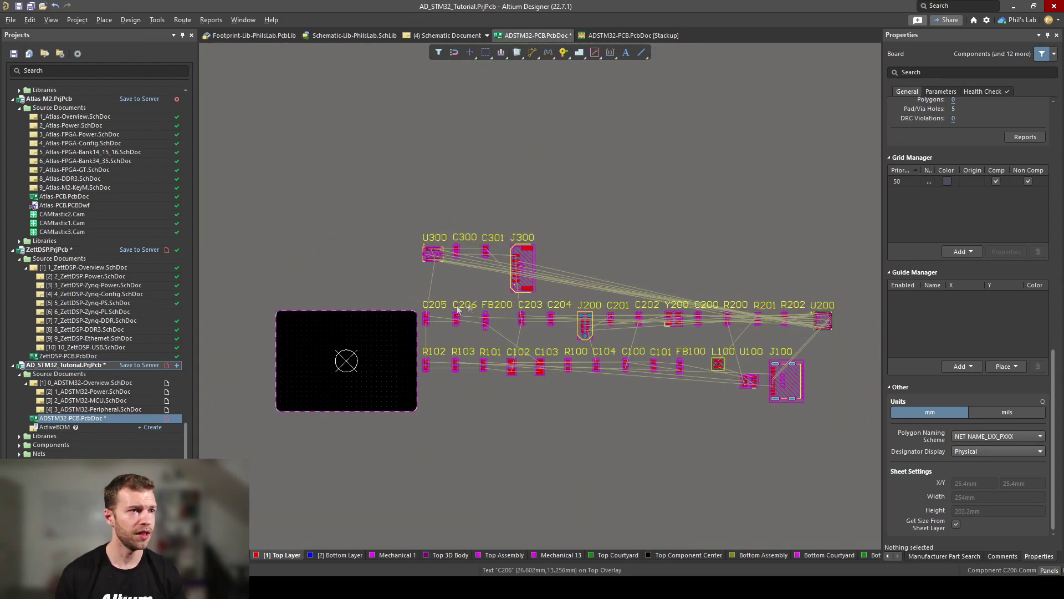